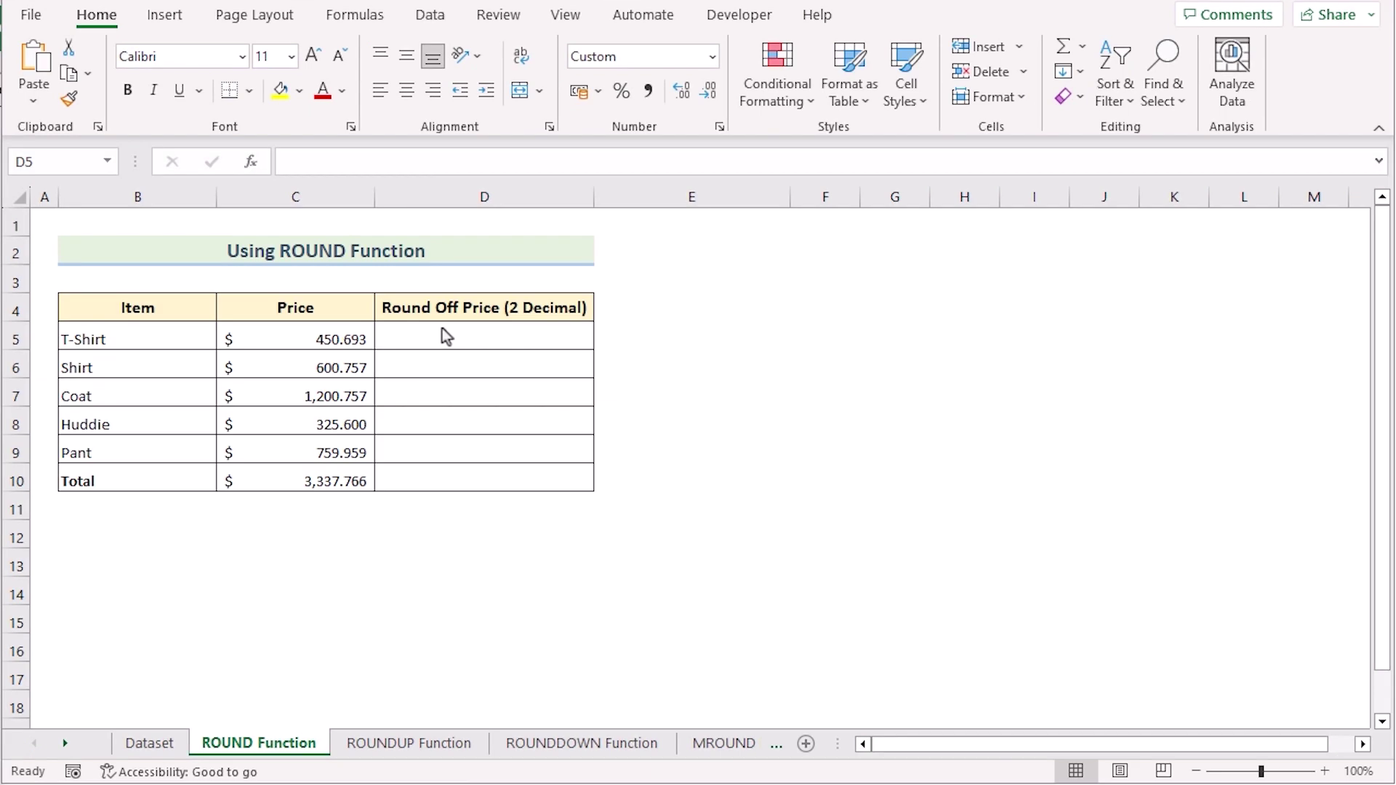
# Step: Enter =ROUND(C5,2) in cell D5 of the ROUND Function sheet and fill the formula down through D10
pyautogui.click(442, 329)
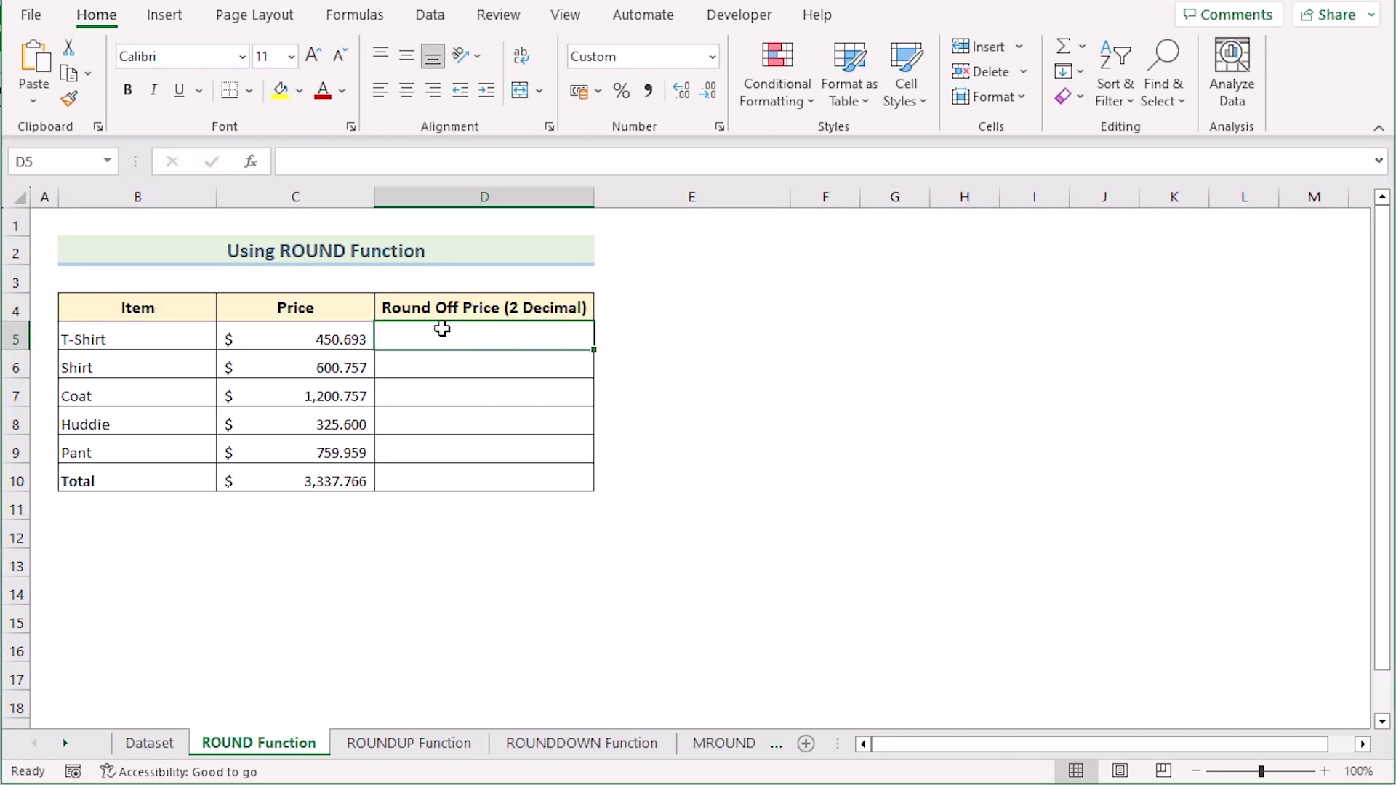
pyautogui.write('=')
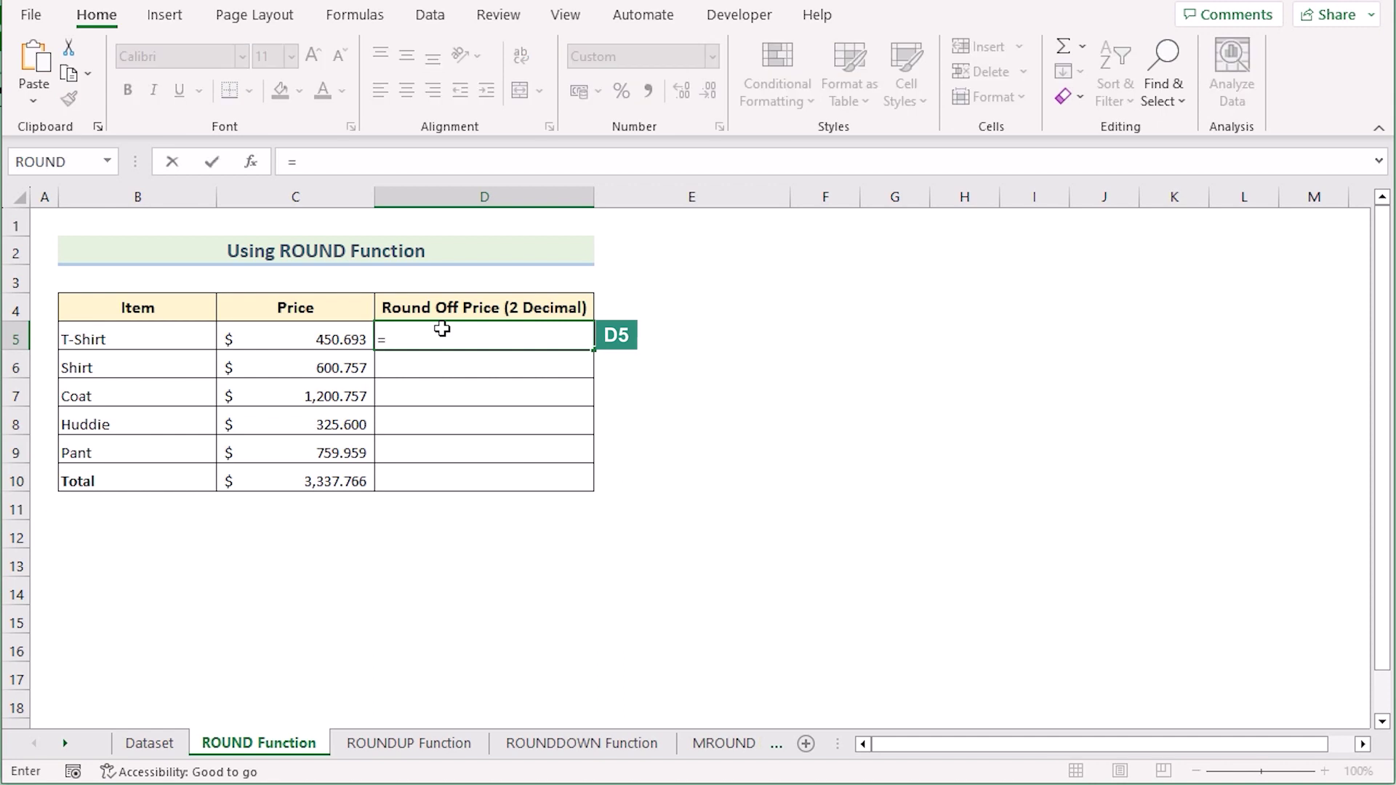
pyautogui.write('ROUND(')
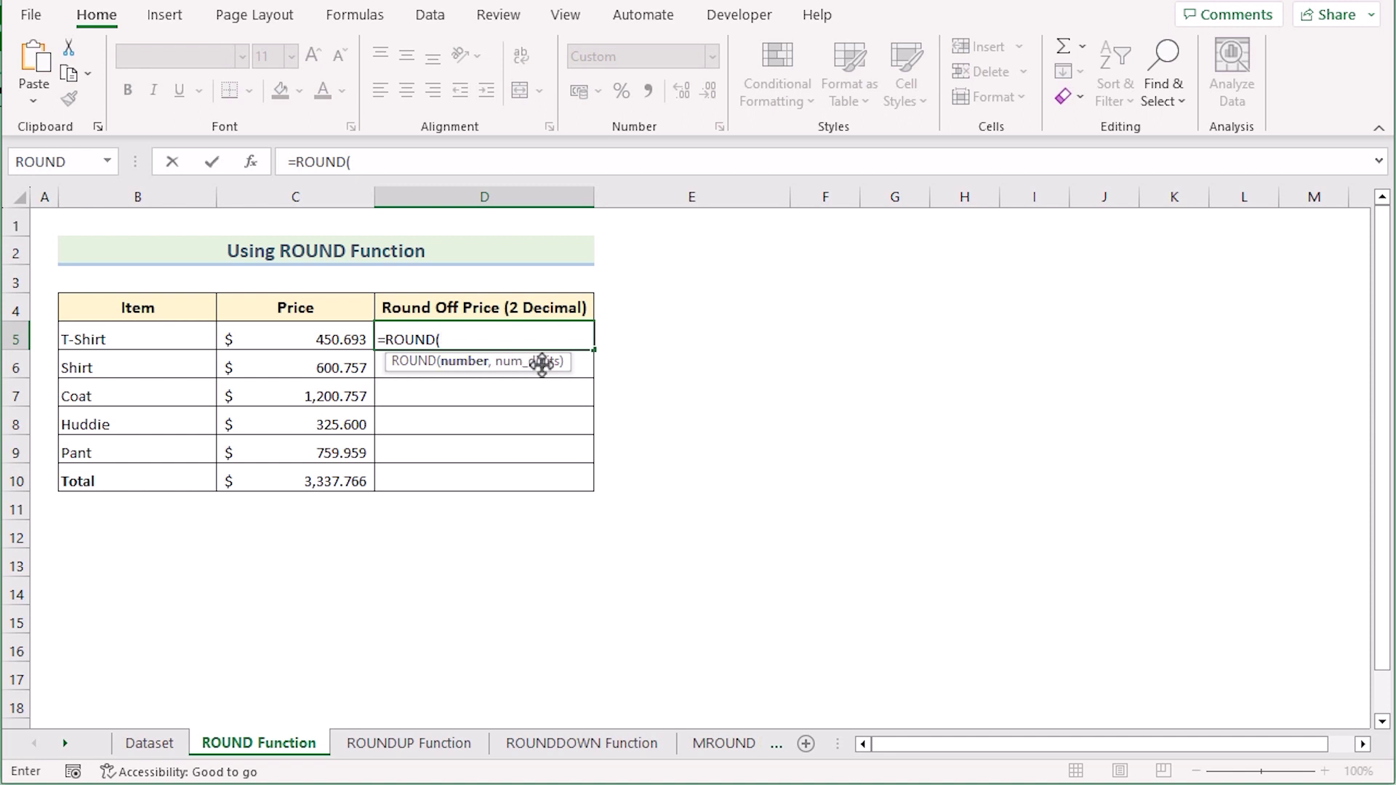
pyautogui.click(287, 335)
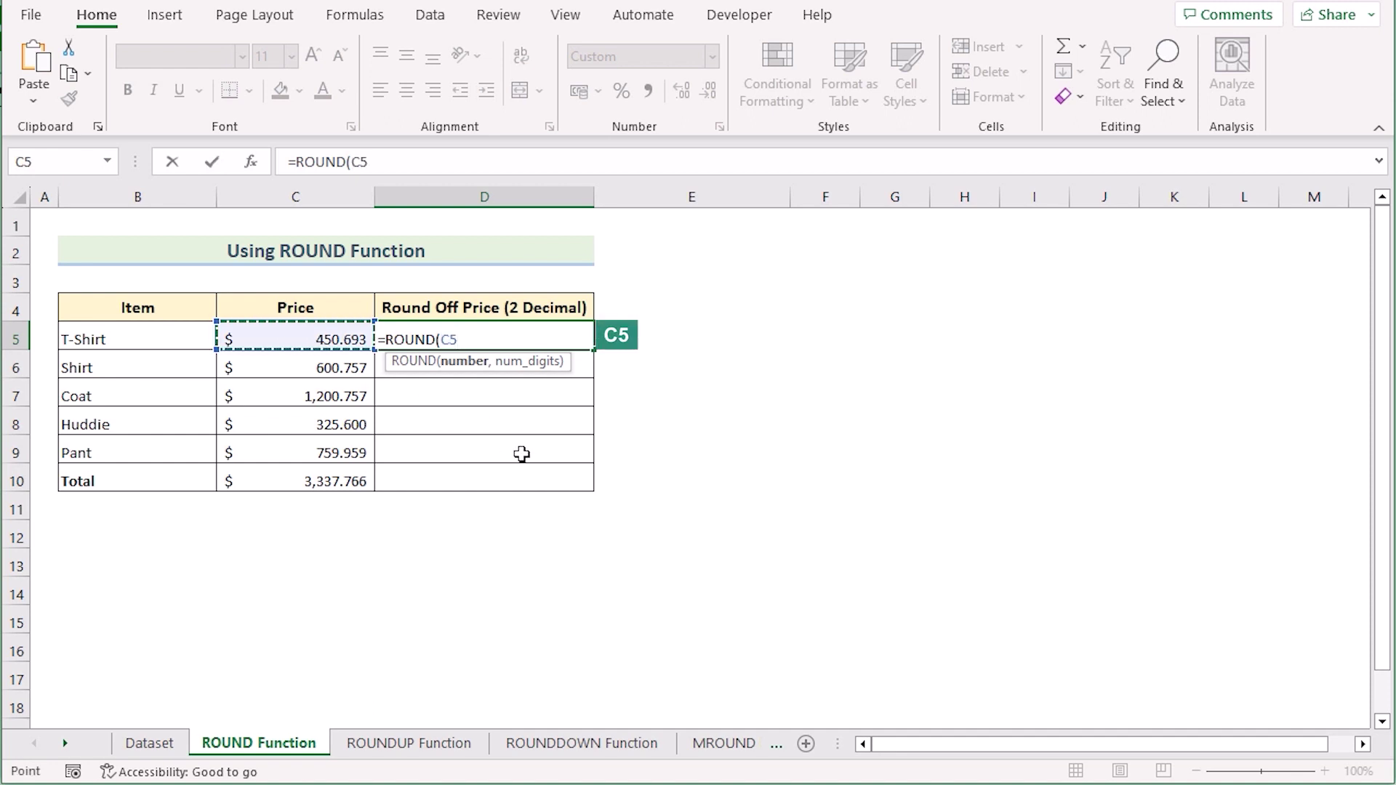
pyautogui.write(',')
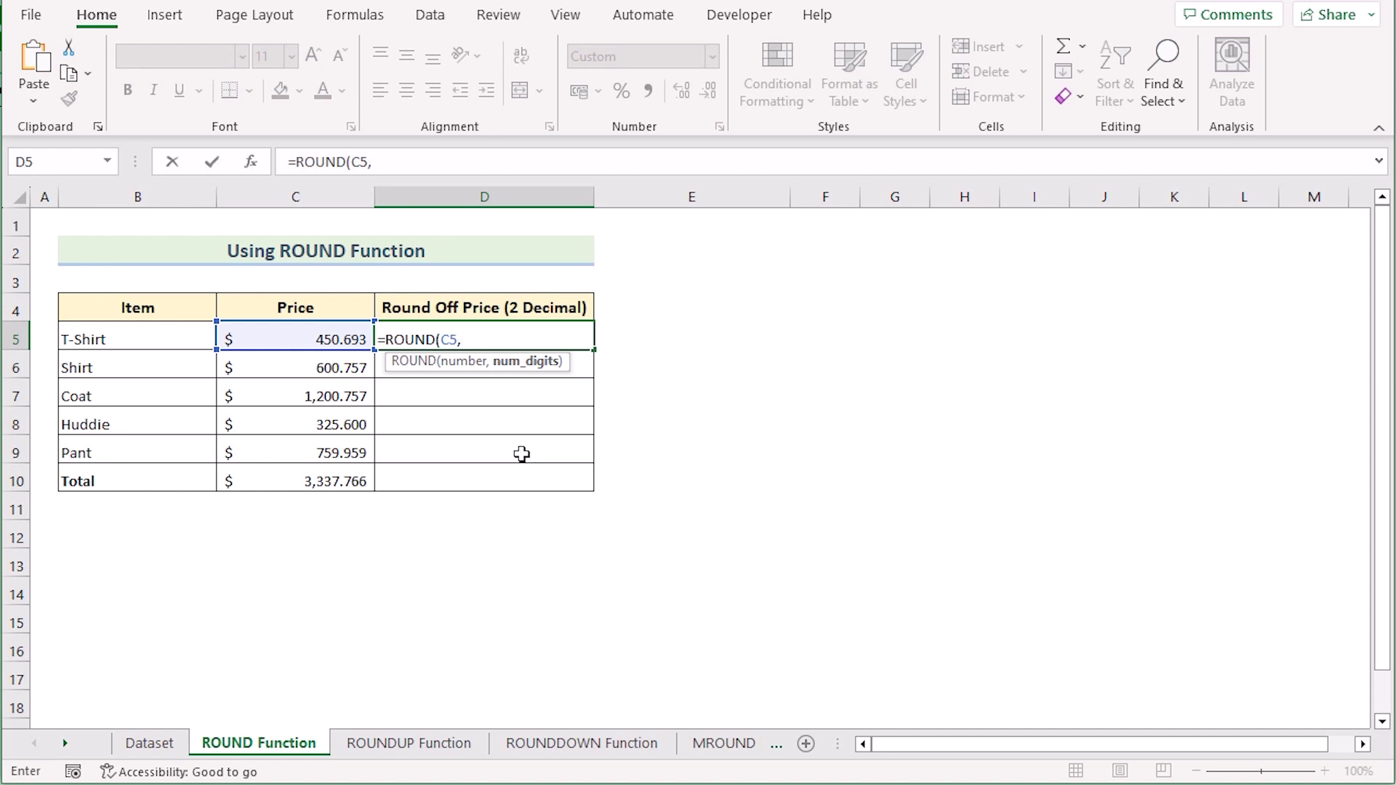
pyautogui.write('2)')
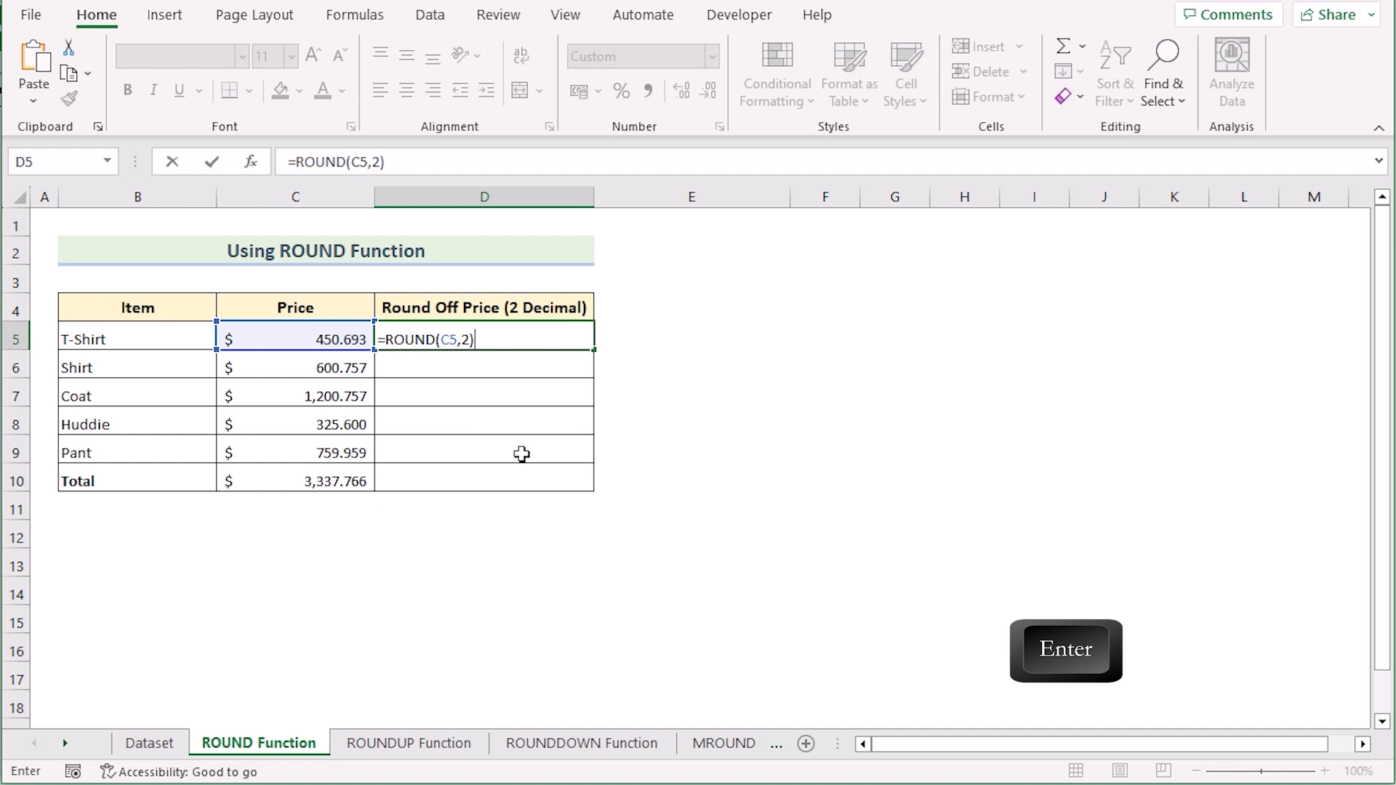
pyautogui.press('Return')
pyautogui.click(449, 340)
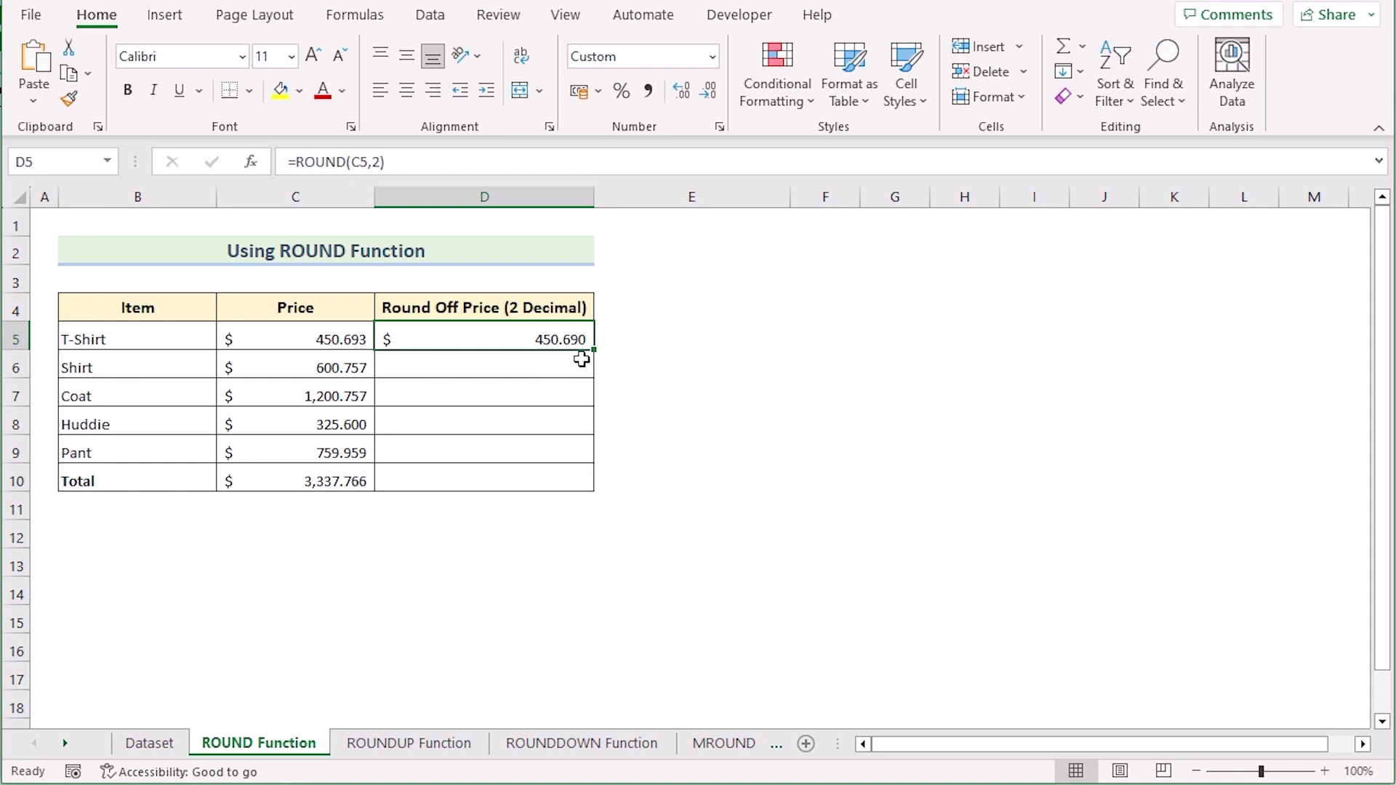
pyautogui.moveTo(594, 349); pyautogui.dragTo(587, 492)
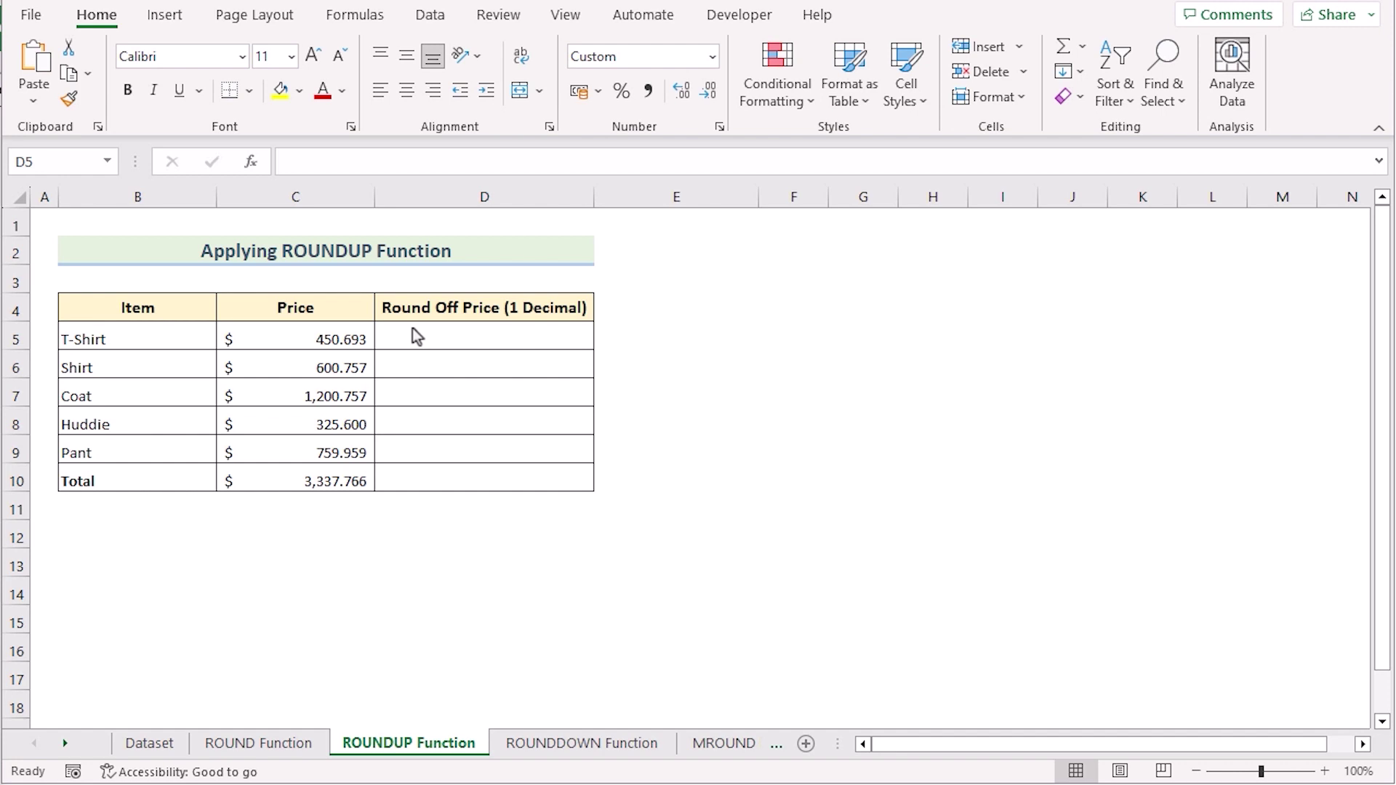
# Step: Enter =ROUNDUP(C5,1) in cell D5 of the ROUNDUP Function sheet and fill the formula down through D10
pyautogui.click(403, 343)
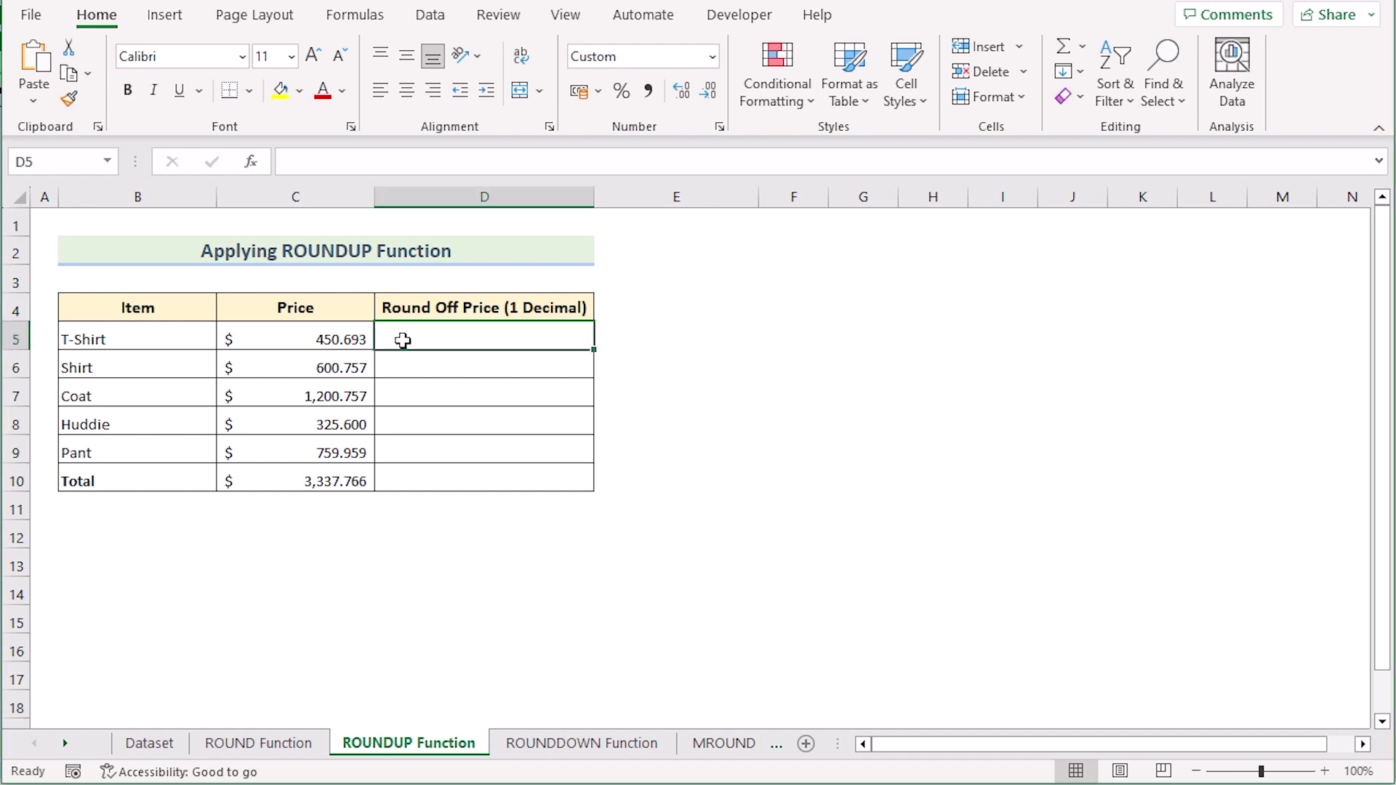
pyautogui.doubleClick(402, 340)
pyautogui.write('=')
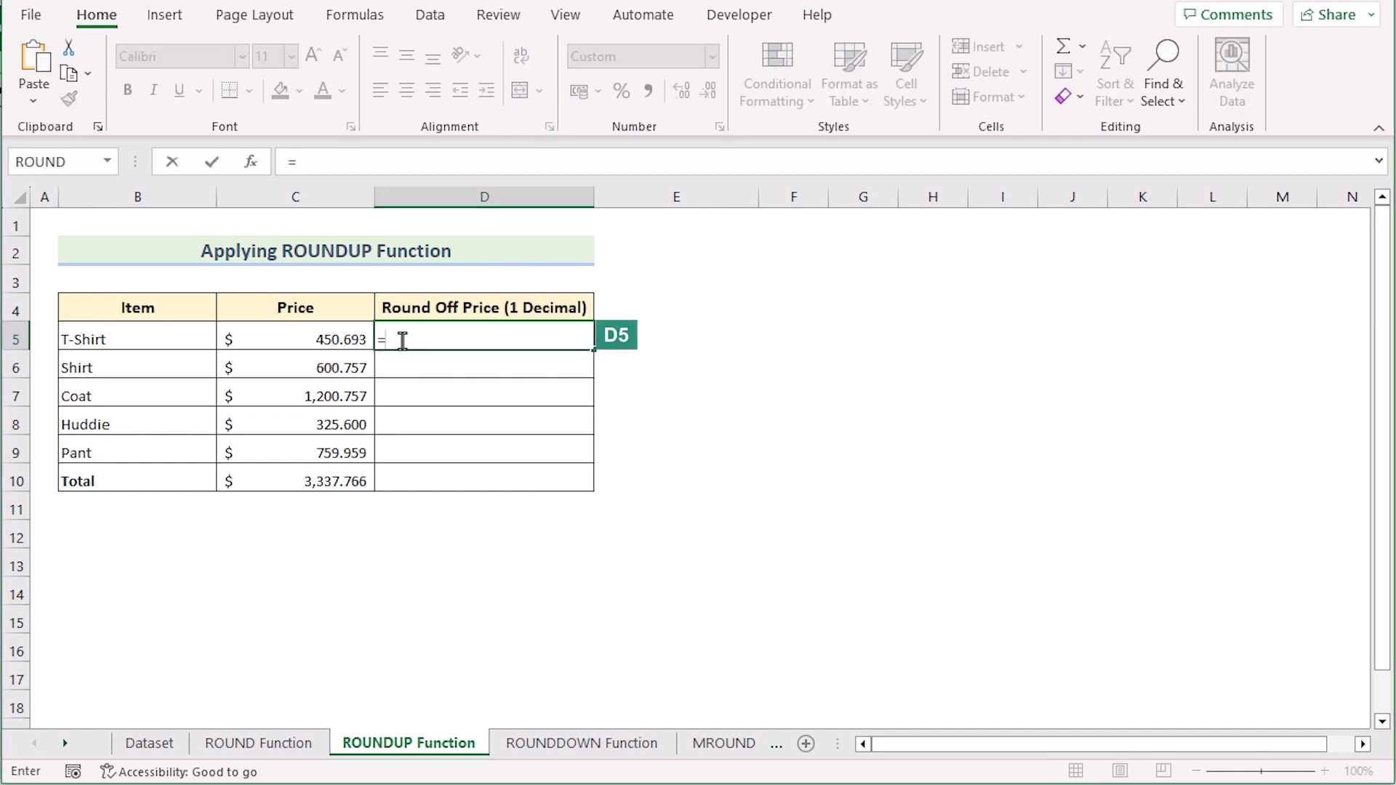
pyautogui.write('ROUNDUP(')
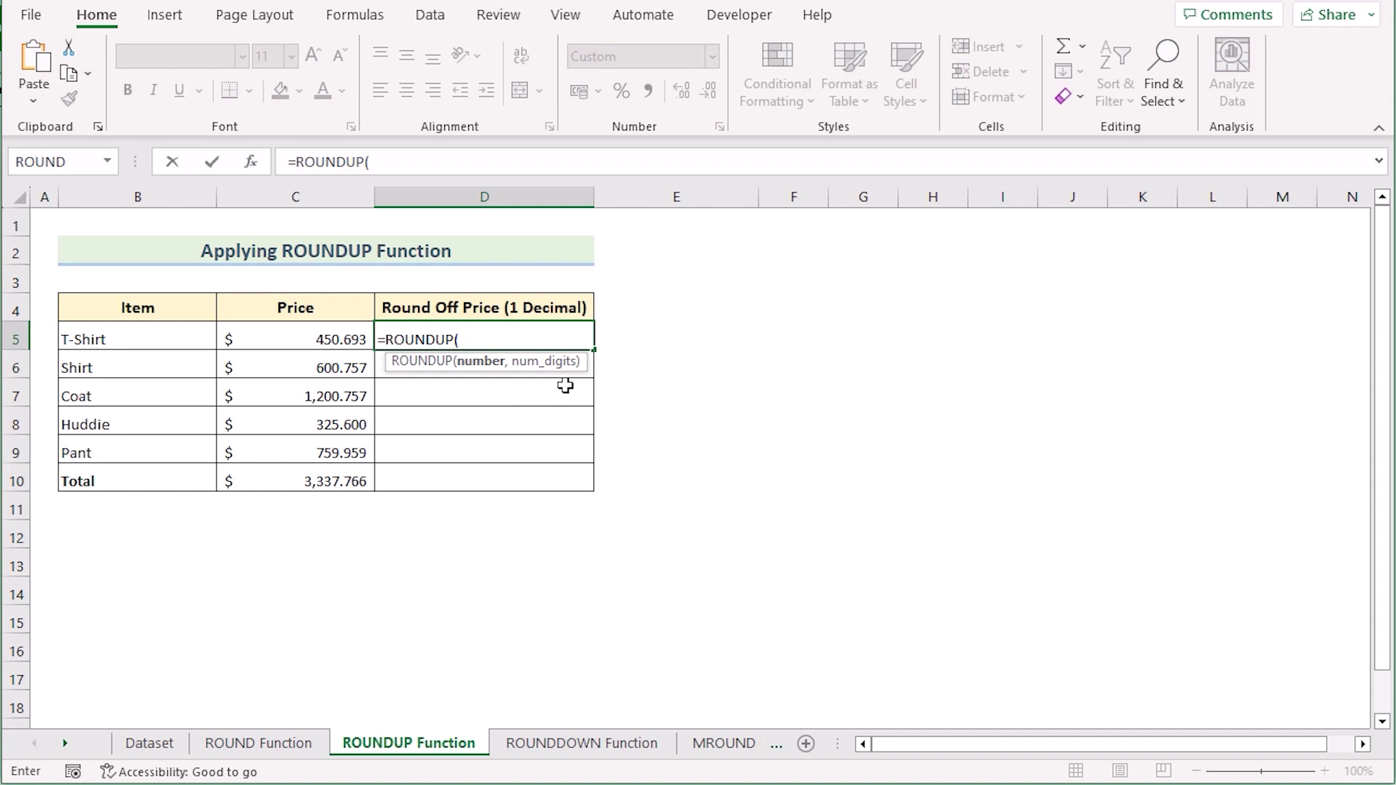
pyautogui.click(281, 336)
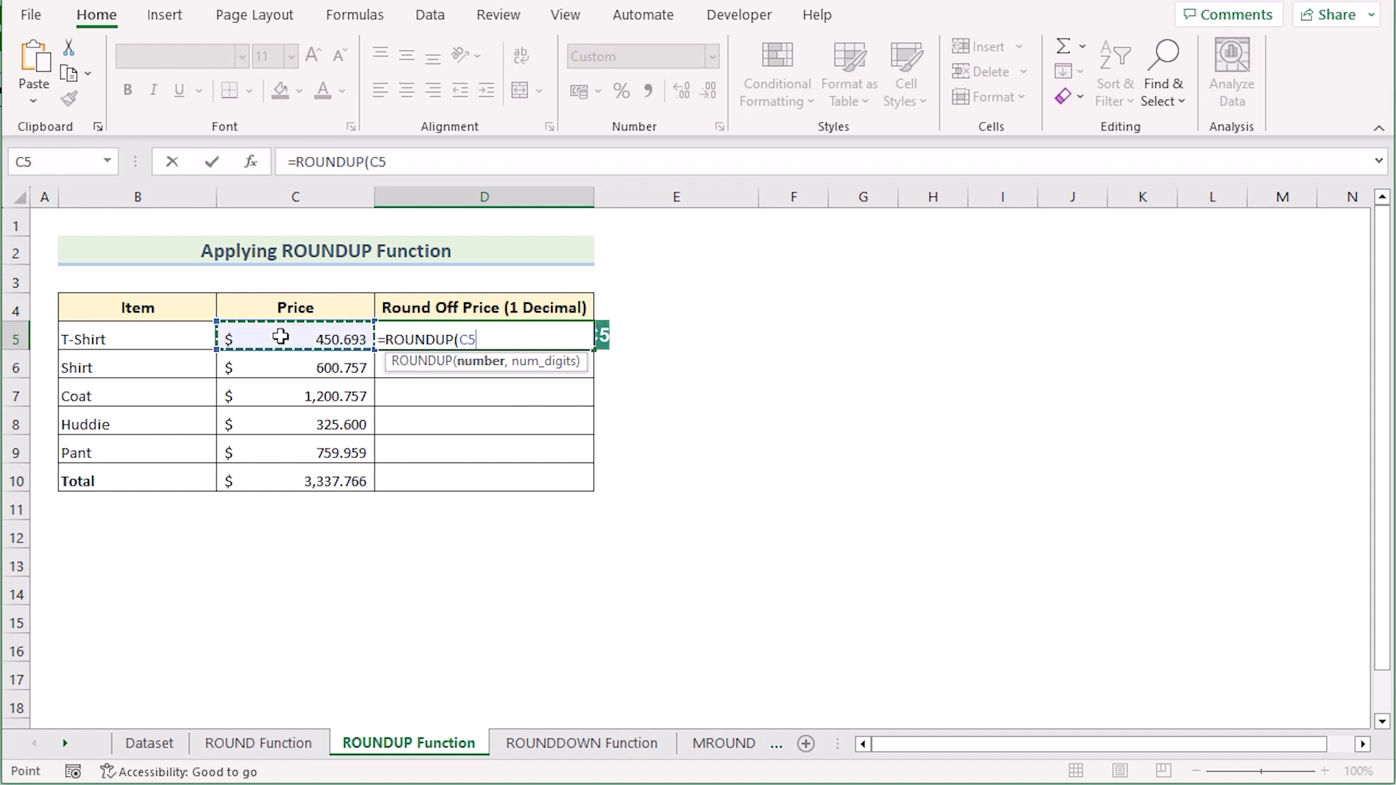
pyautogui.write(',')
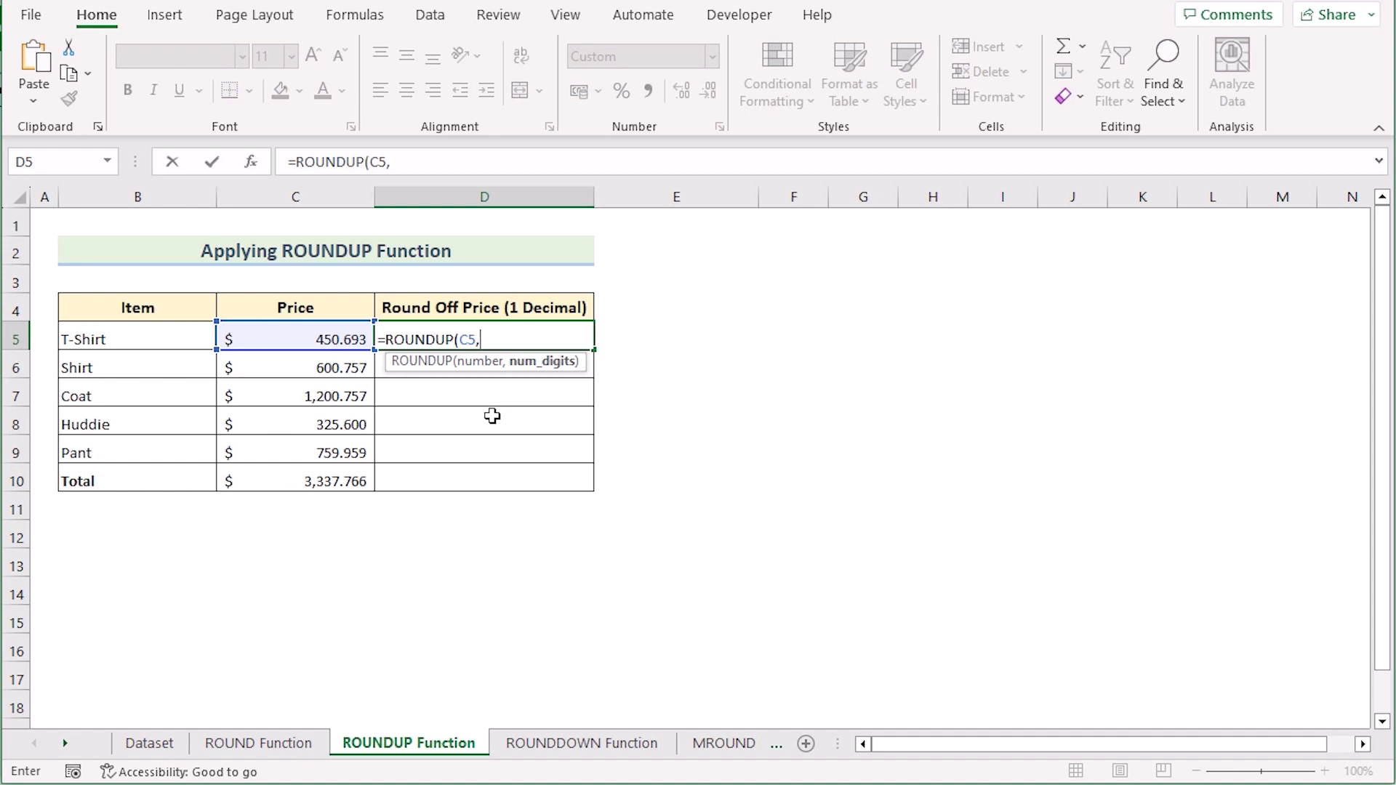
pyautogui.write('1)')
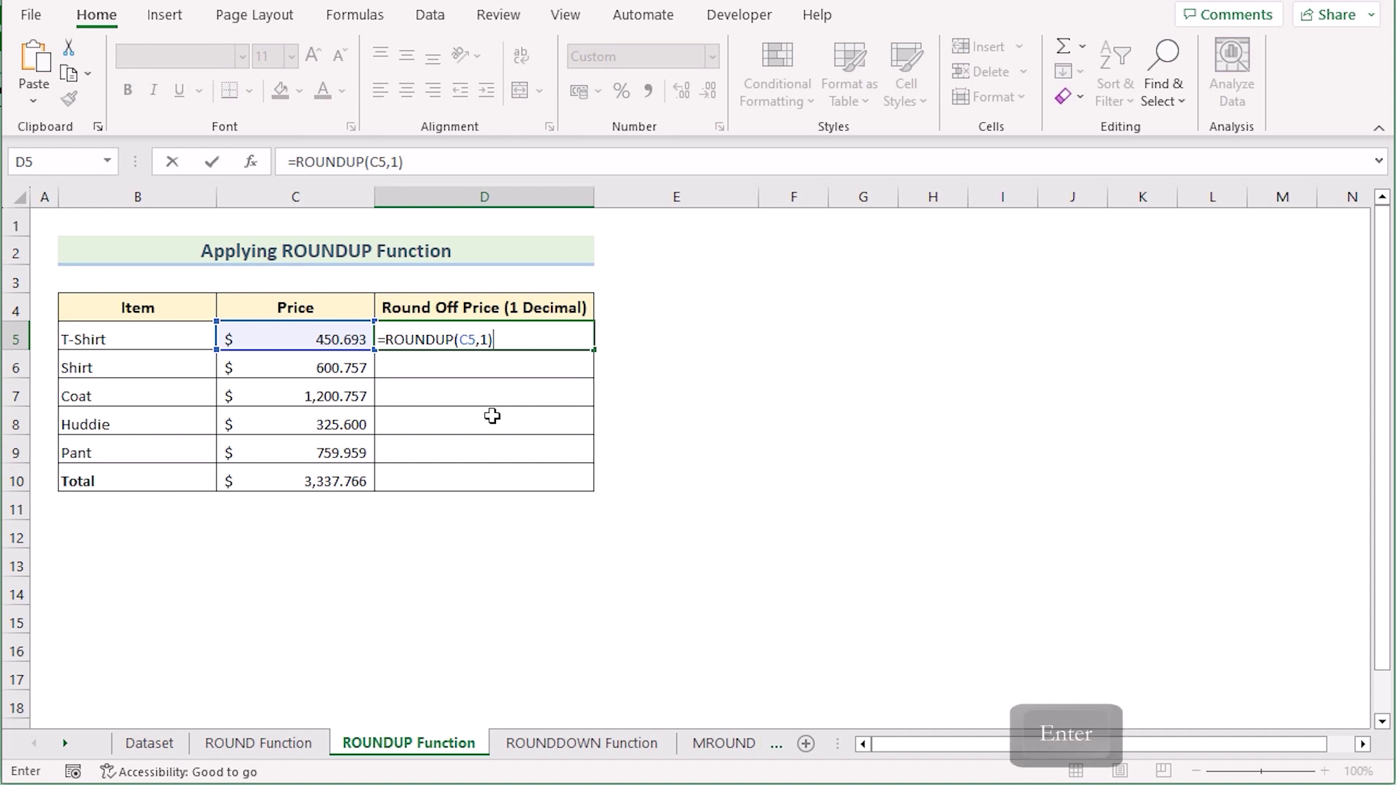
pyautogui.press('Return')
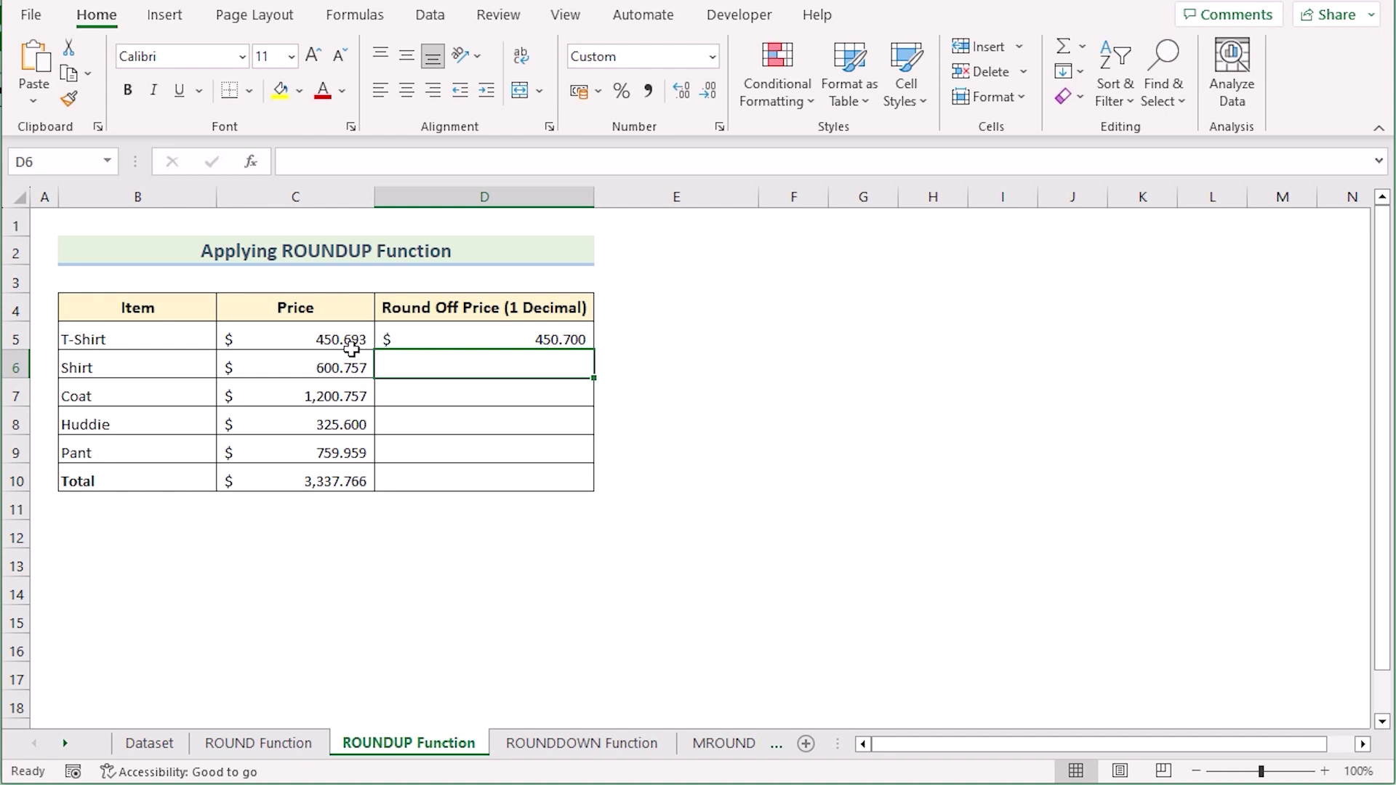
pyautogui.click(578, 340)
pyautogui.moveTo(593, 350); pyautogui.dragTo(585, 487)
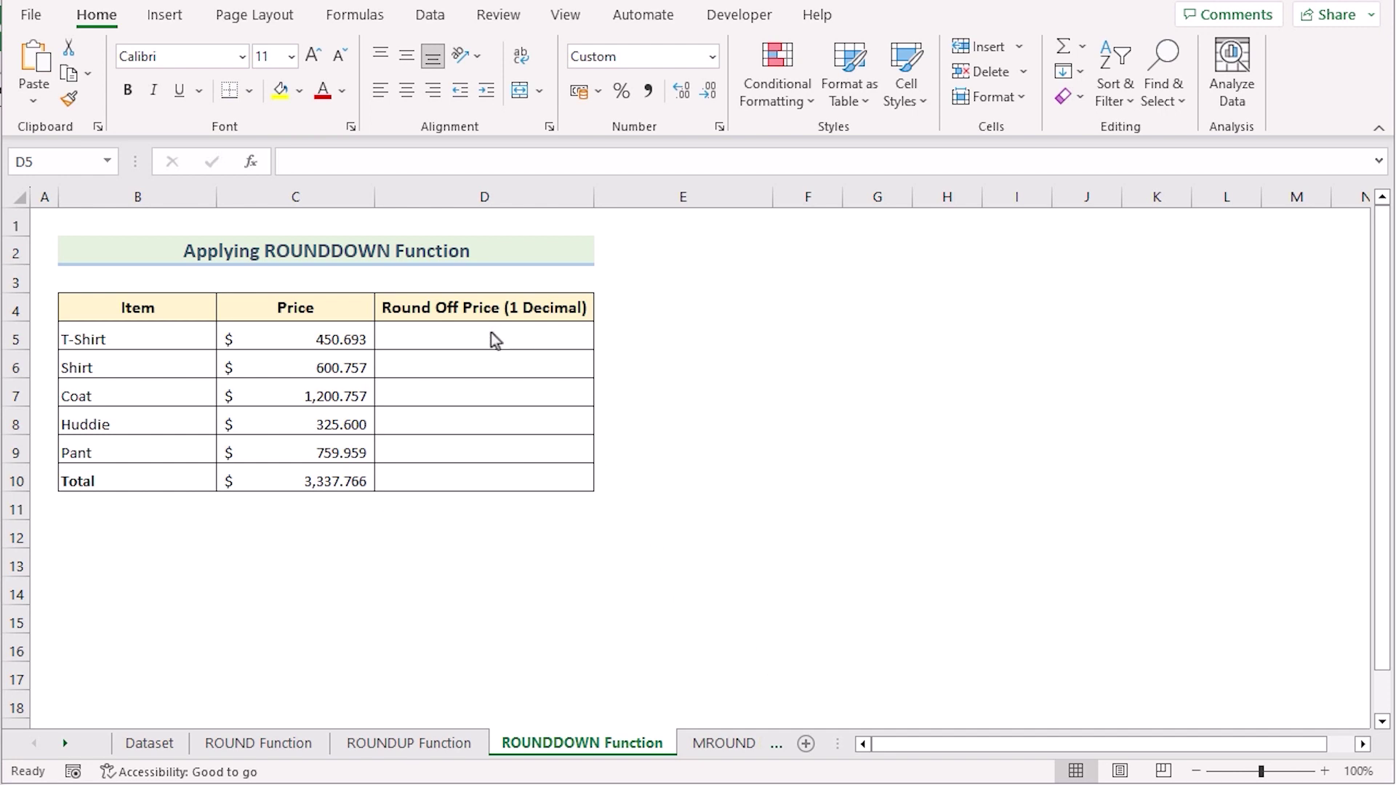
# Step: Enter =ROUNDDOWN(C5,1) in cell D5 of the ROUNDDOWN Function sheet and fill the formula down through D10
pyautogui.doubleClick(430, 334)
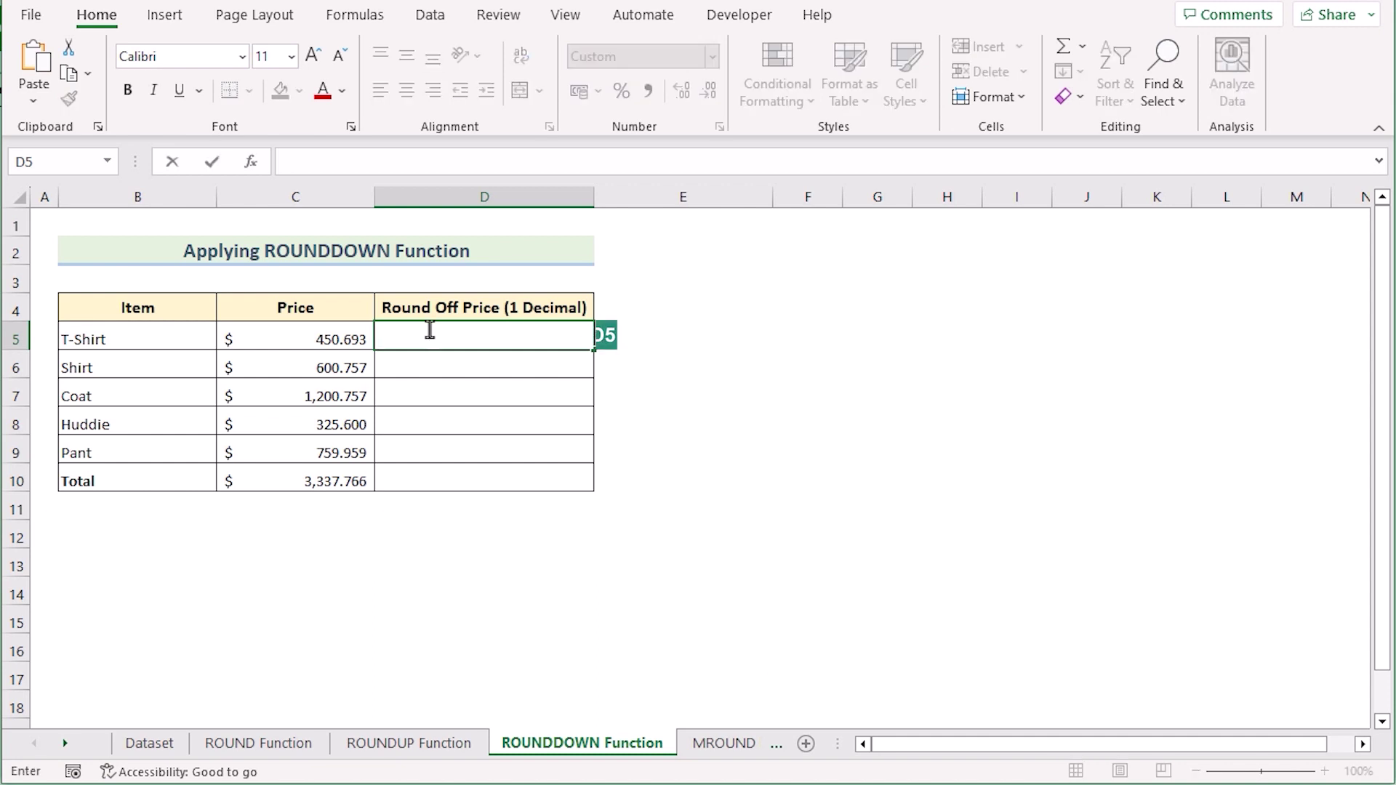
pyautogui.write('=R')
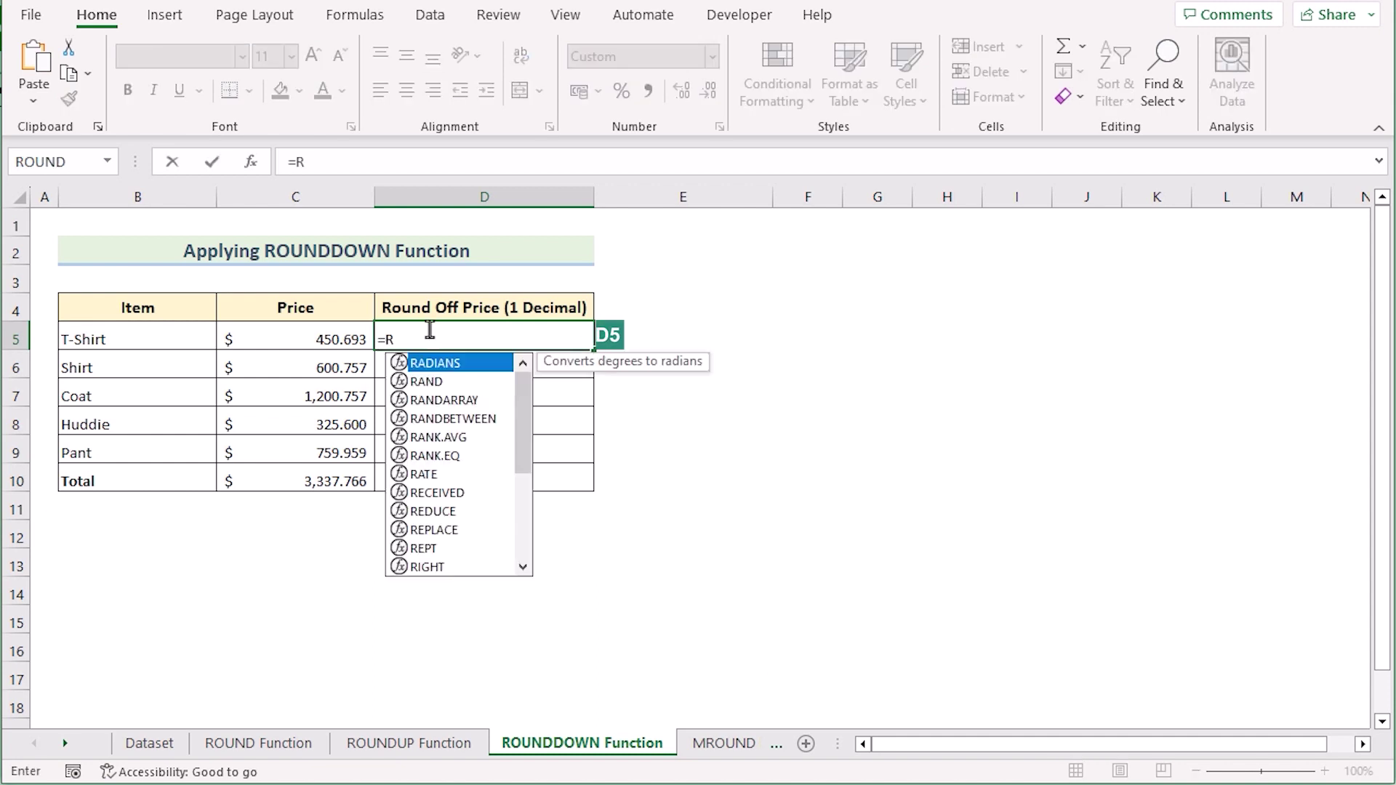
pyautogui.write('OUND')
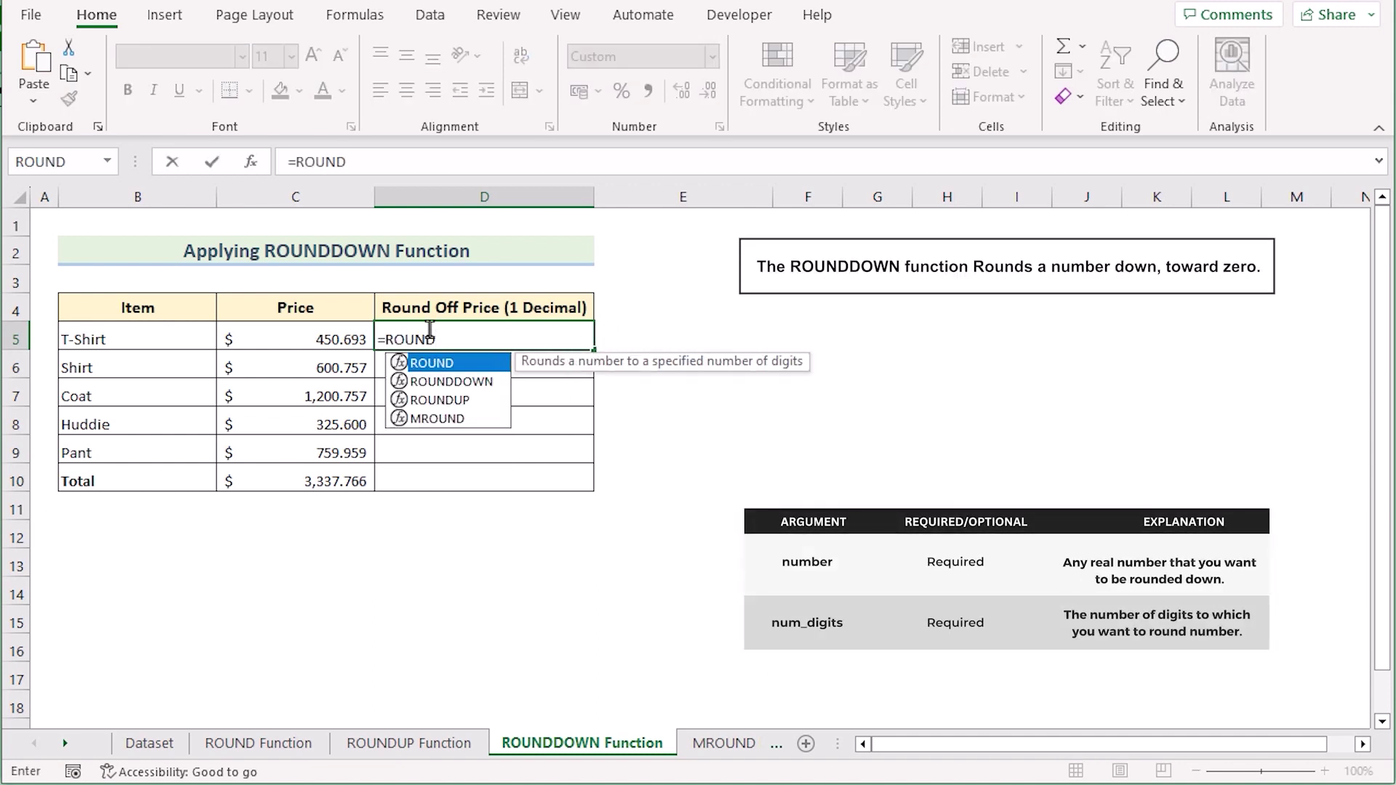
pyautogui.write('DOWN(')
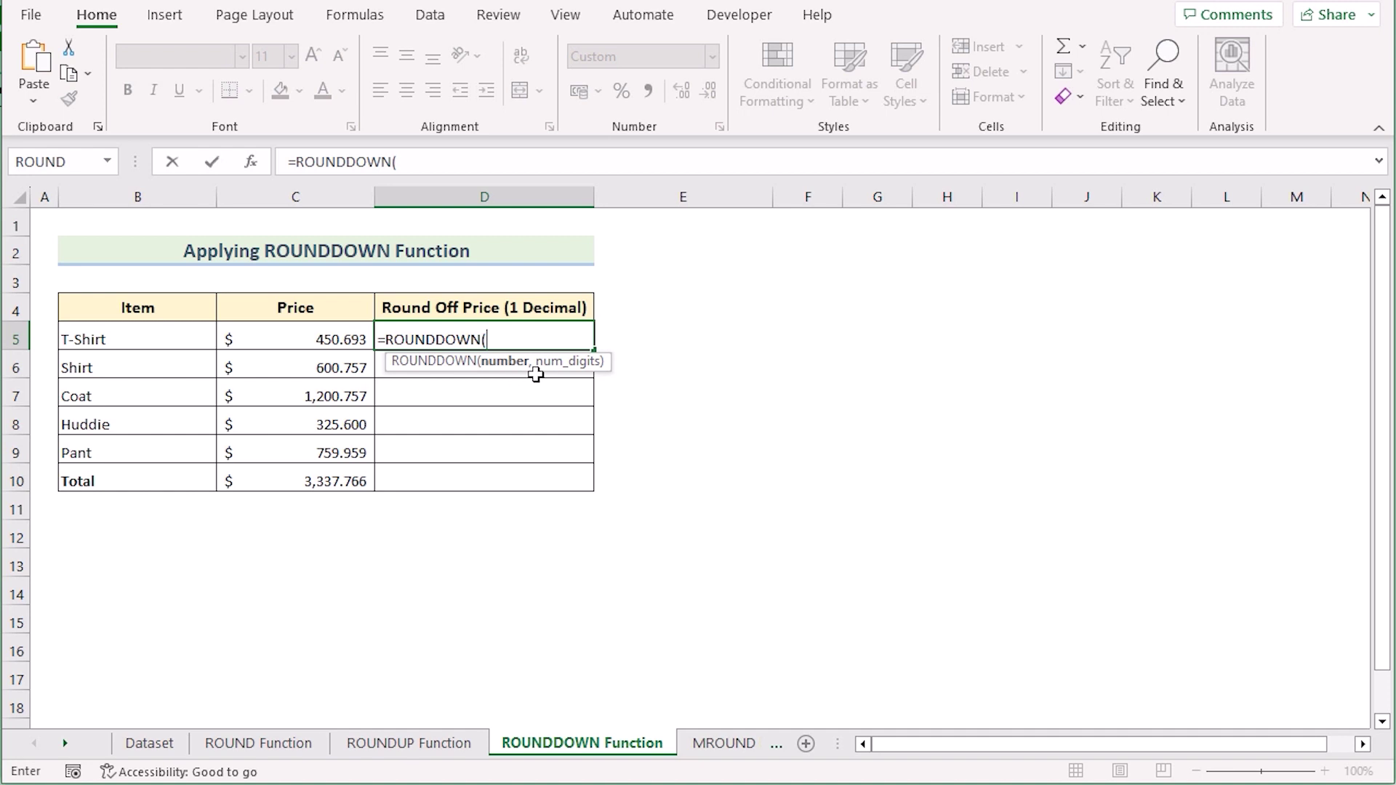
pyautogui.click(325, 340)
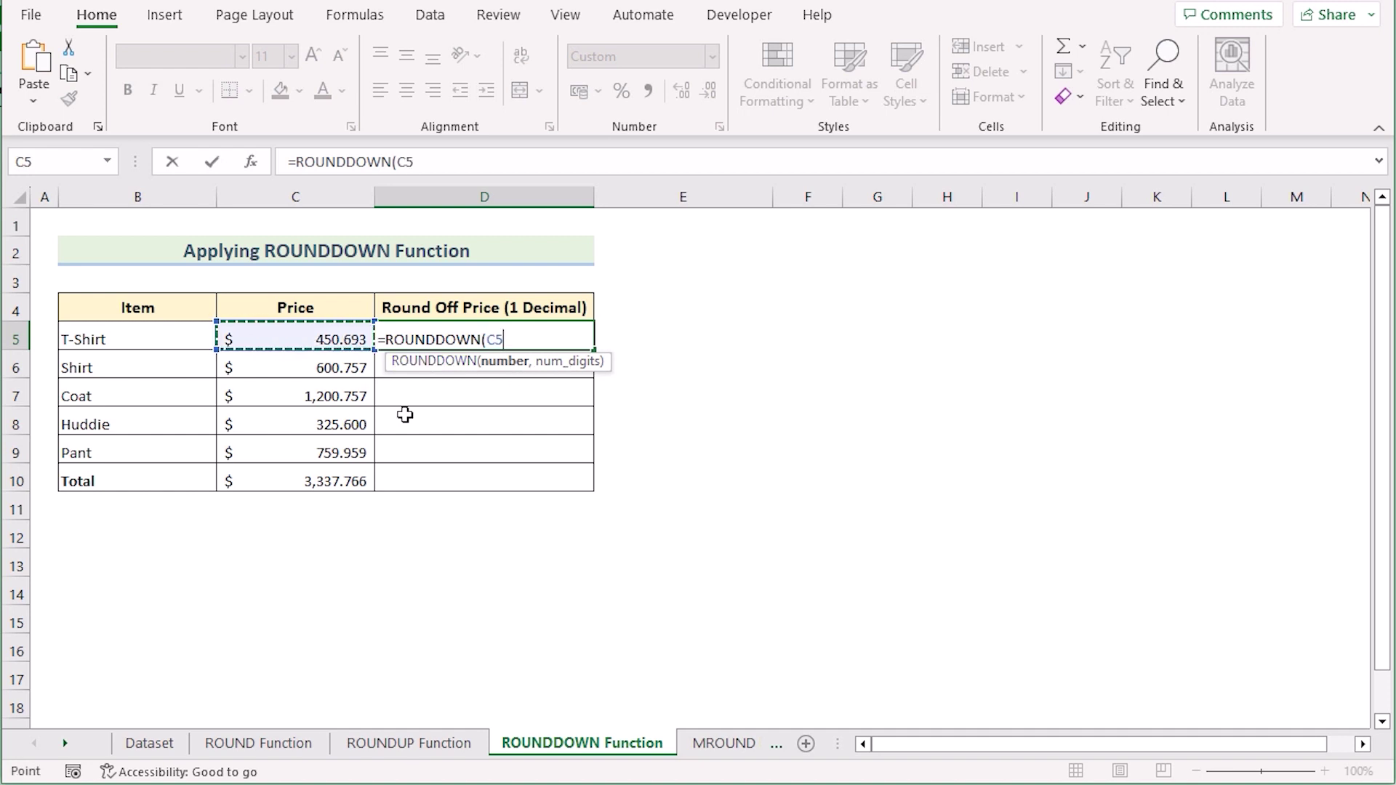
pyautogui.write(',')
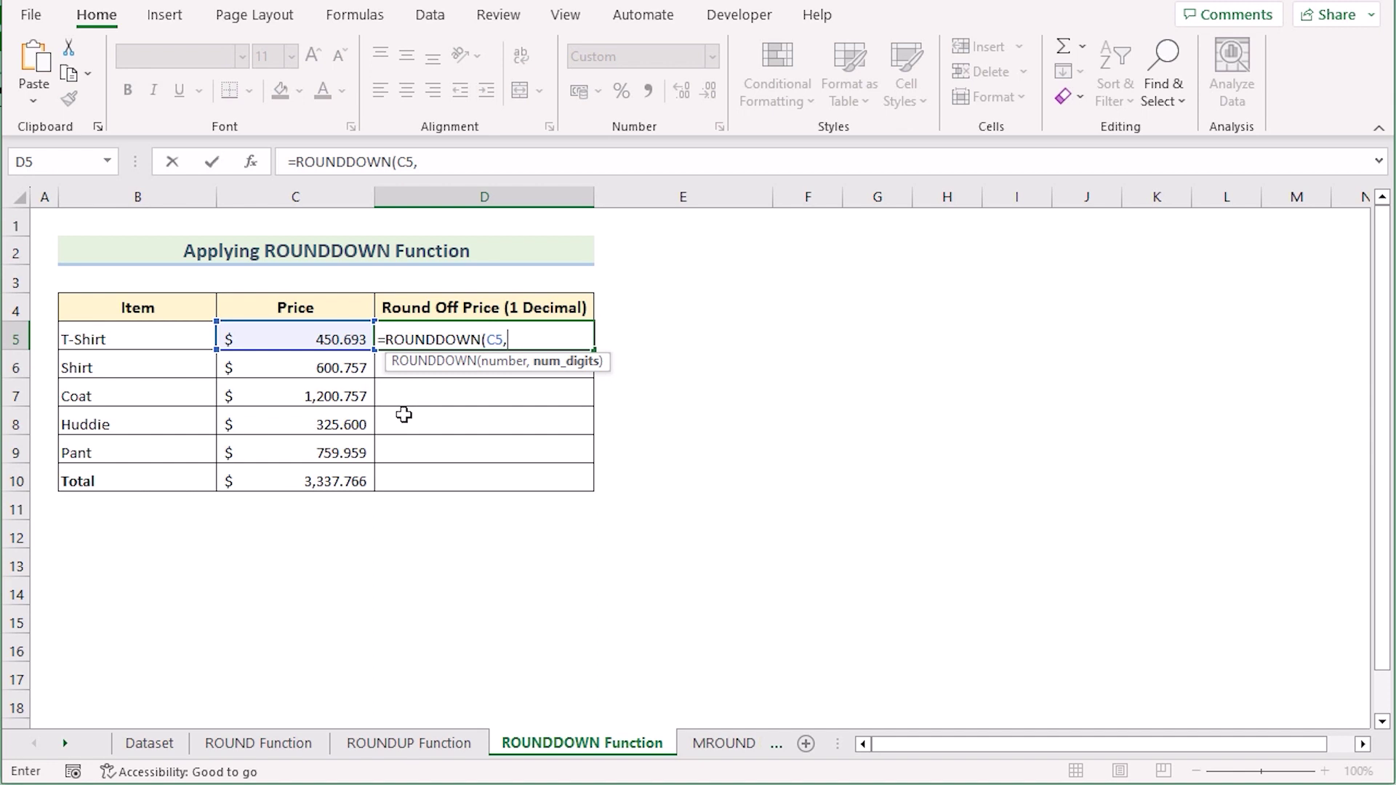
pyautogui.write('1)')
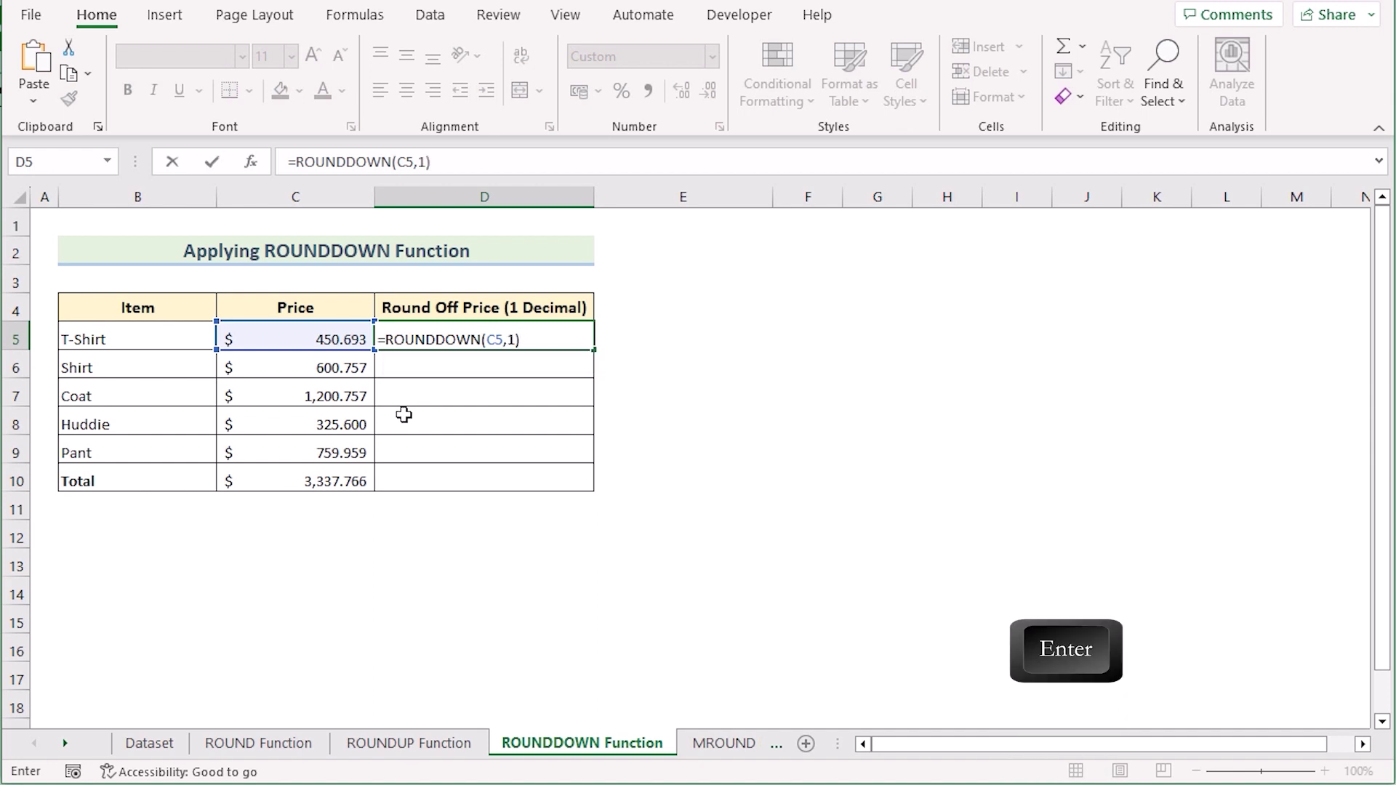
pyautogui.press('Return')
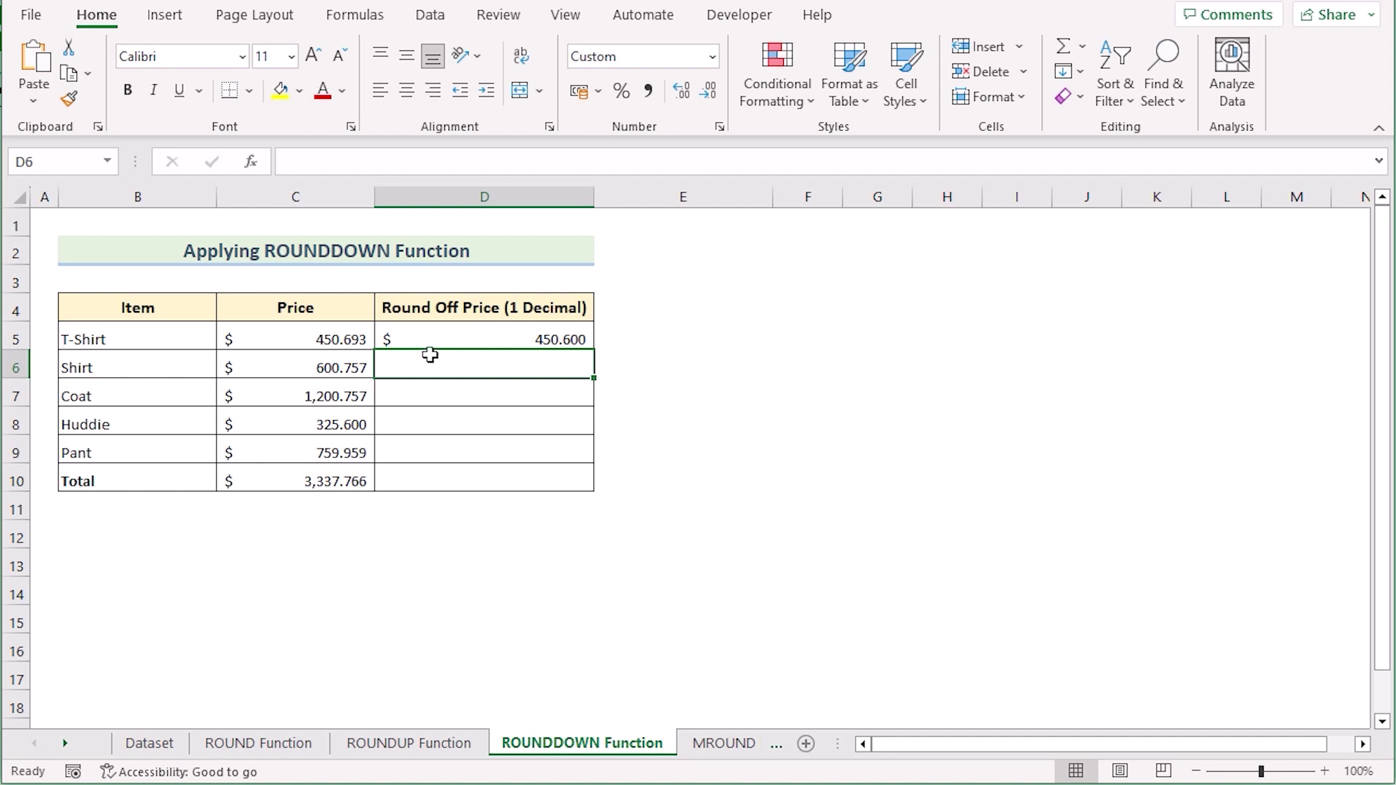
pyautogui.click(478, 337)
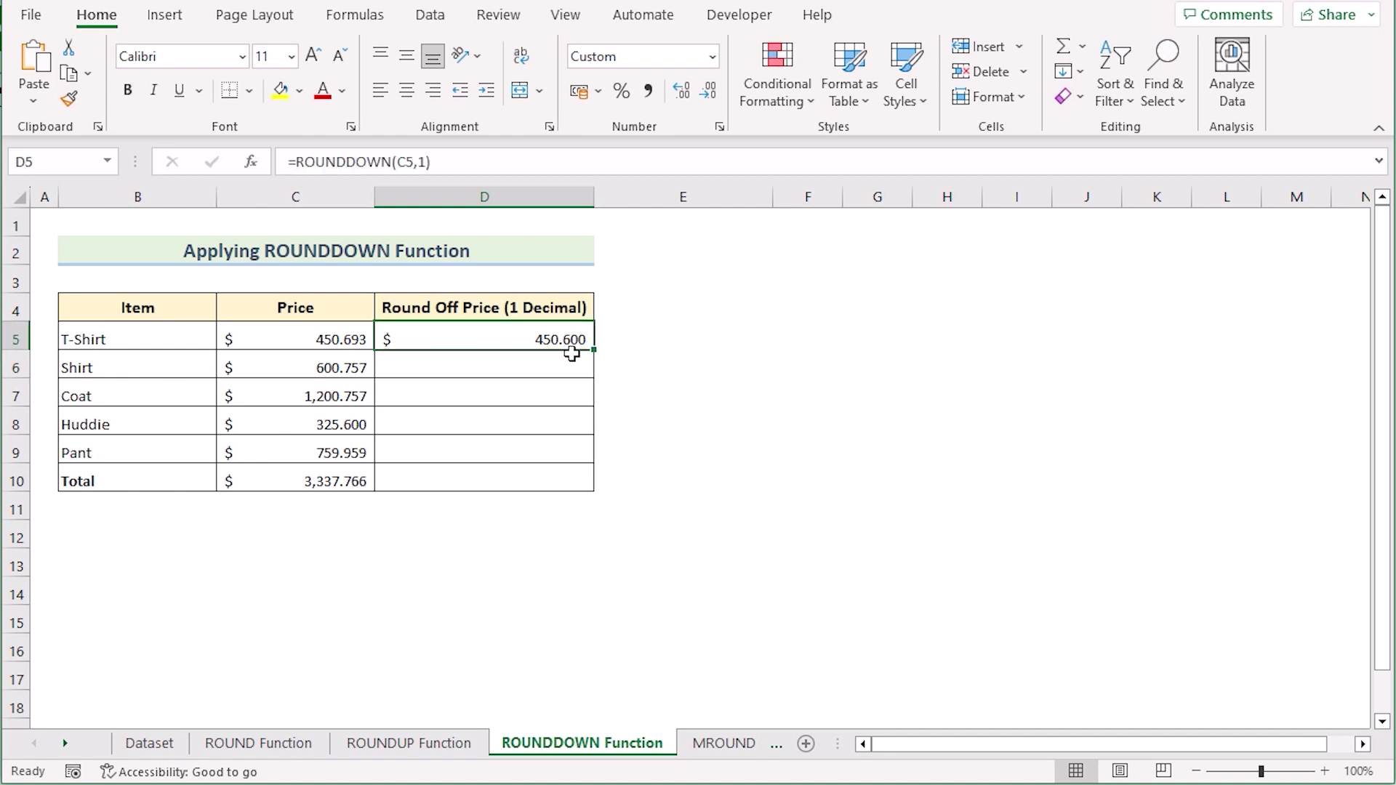
pyautogui.moveTo(593, 350); pyautogui.dragTo(586, 482)
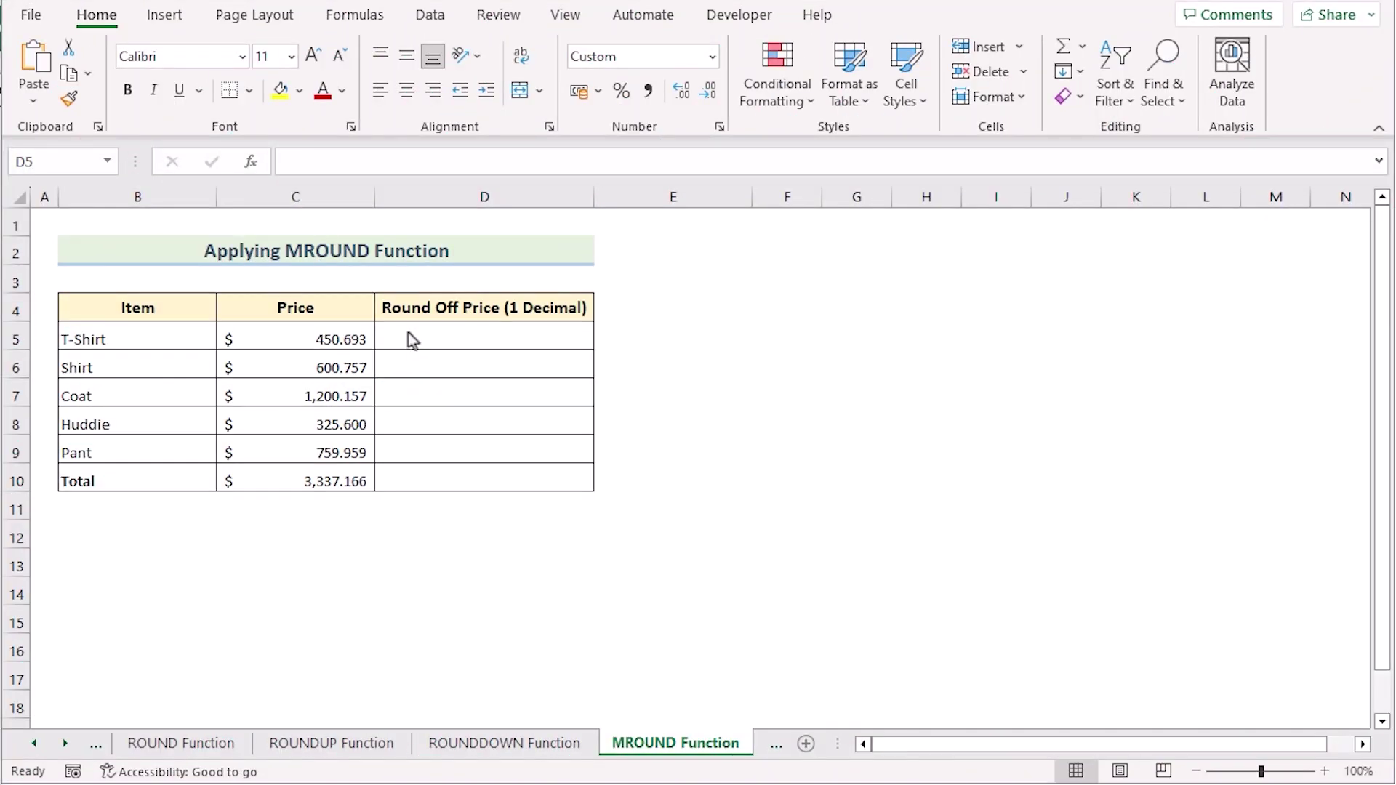
# Step: Enter =MROUND(C5,1) in cell D5 of the MROUND Function sheet and fill the formula down through D10
pyautogui.doubleClick(416, 339)
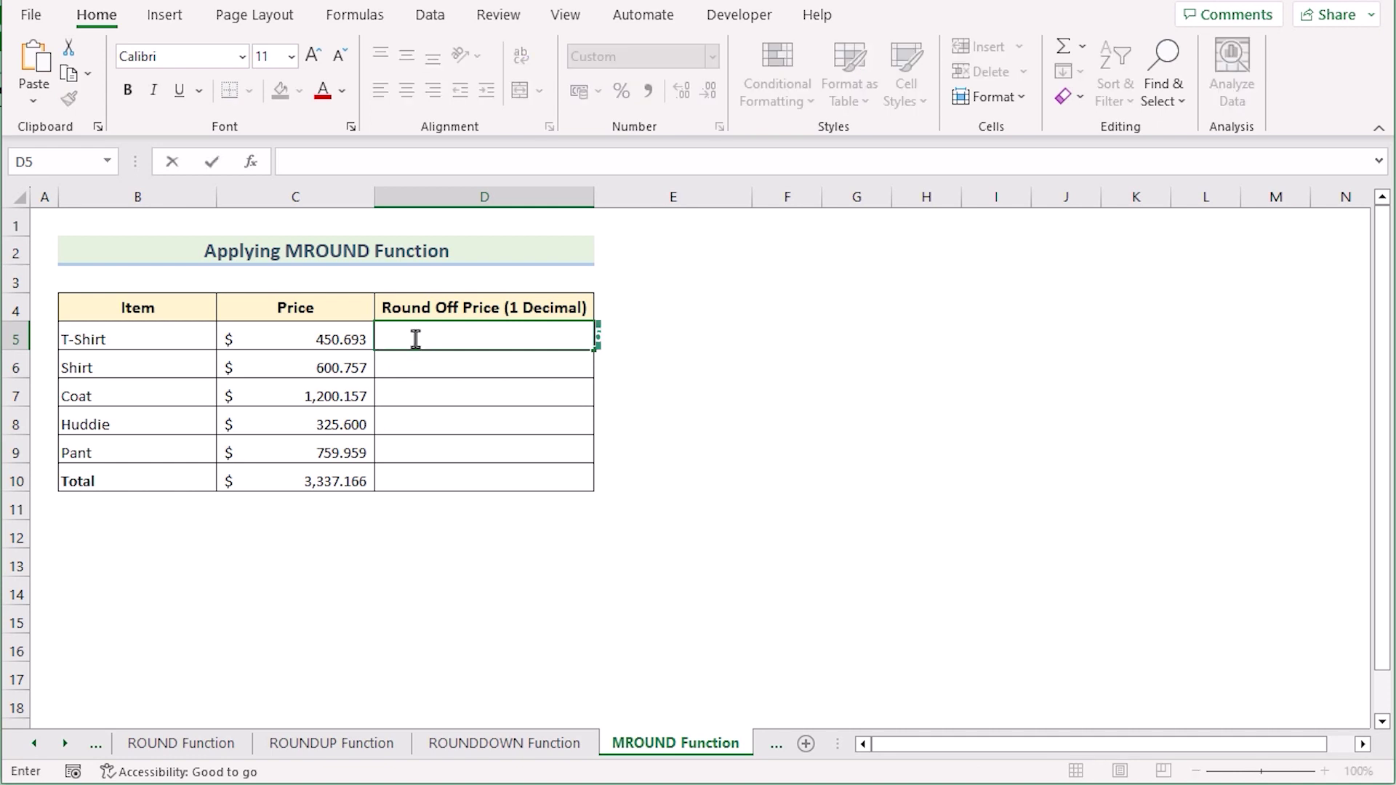
pyautogui.write('=M')
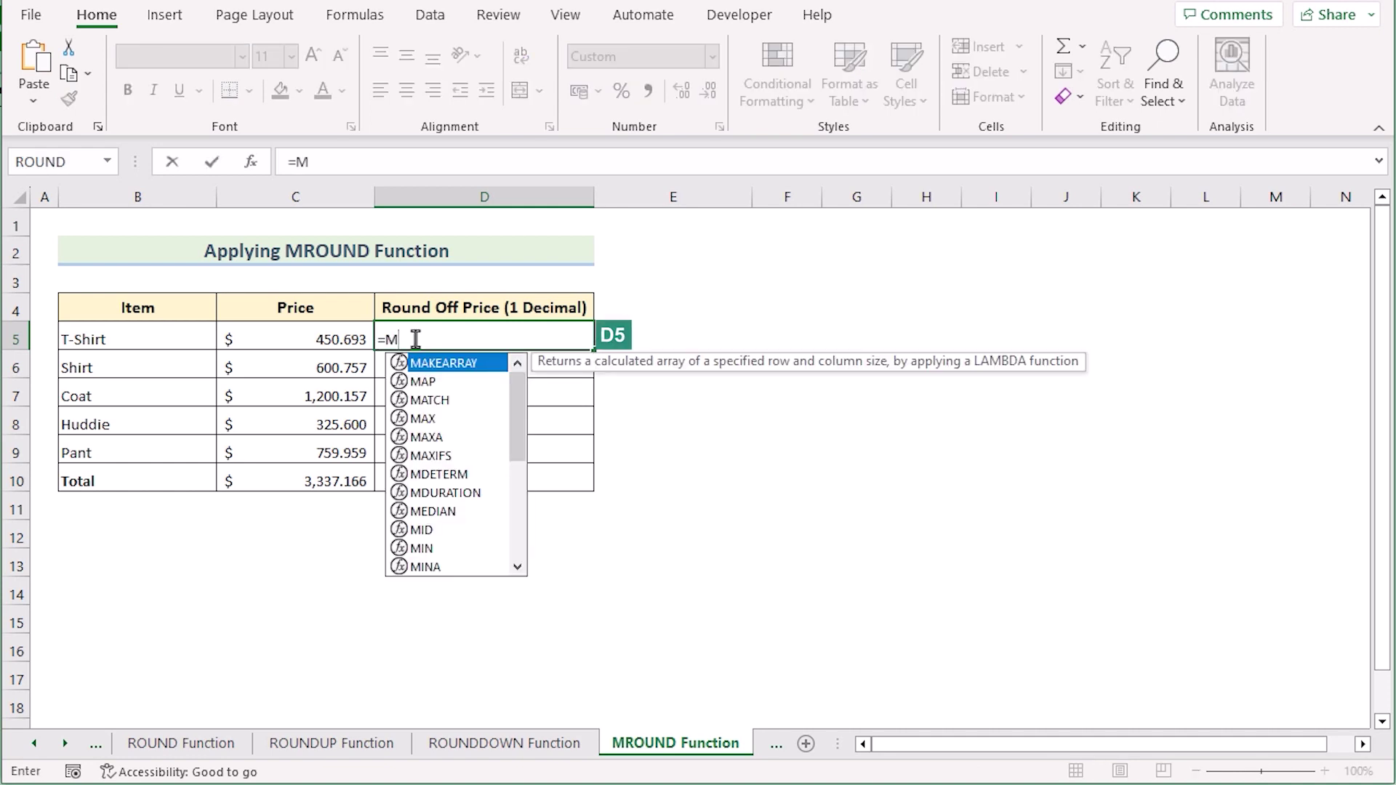
pyautogui.write('ROUND(')
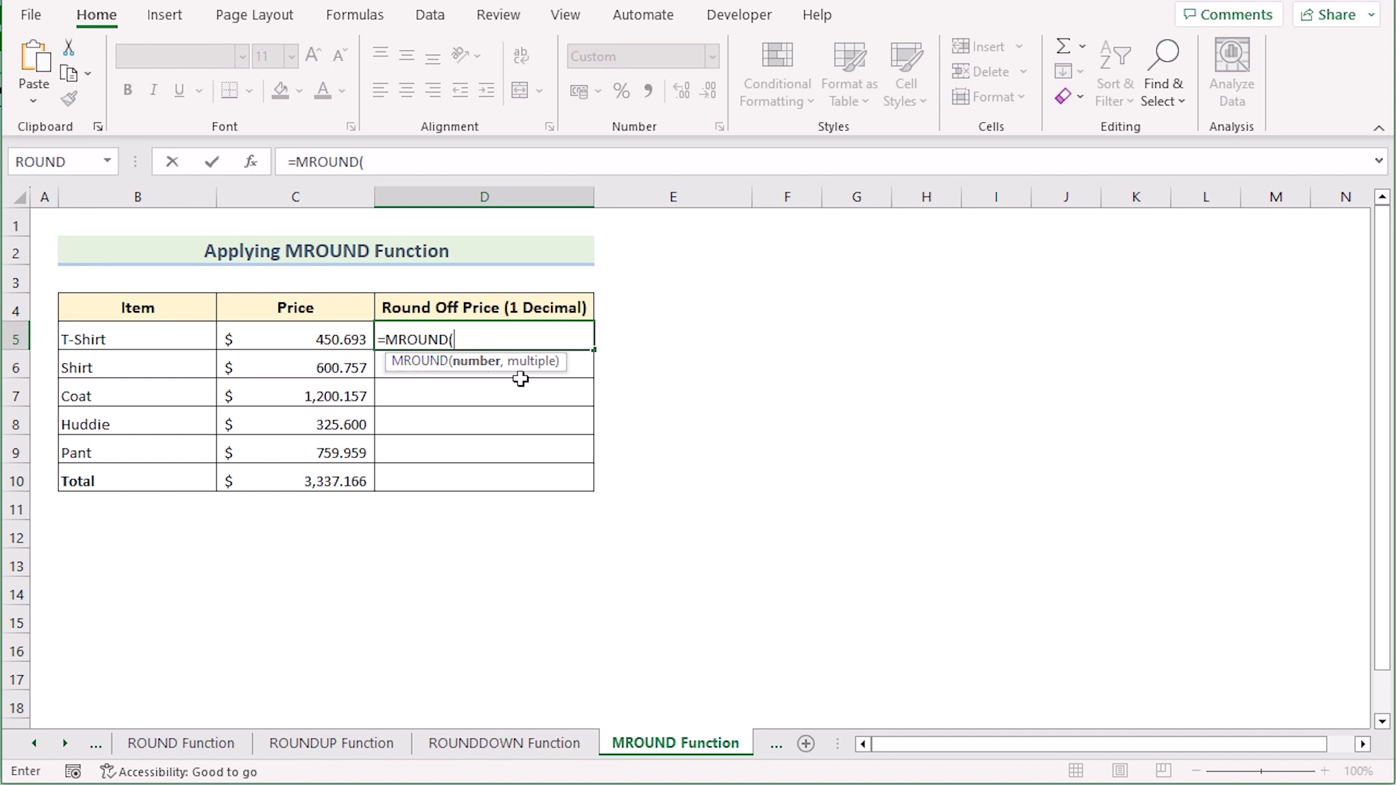
pyautogui.click(273, 336)
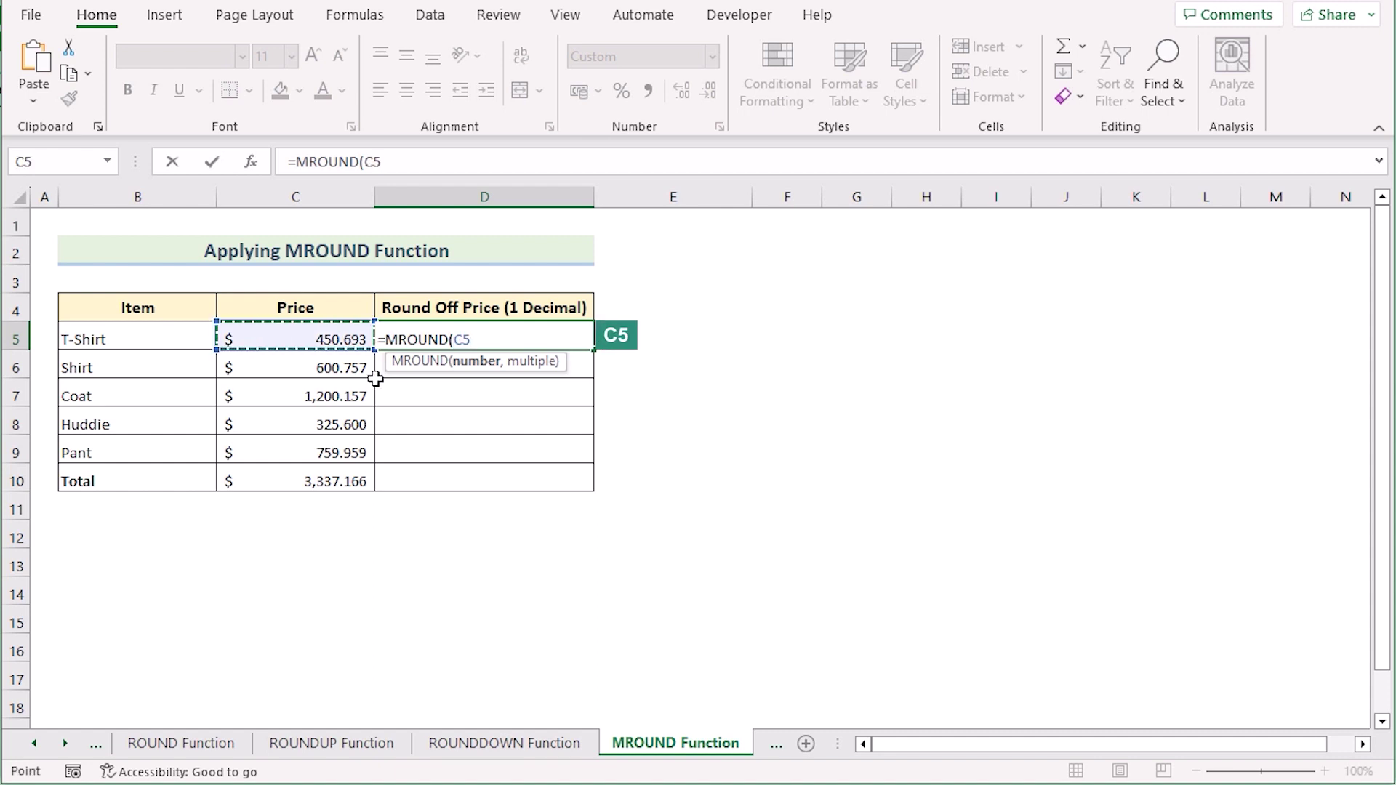
pyautogui.write(',')
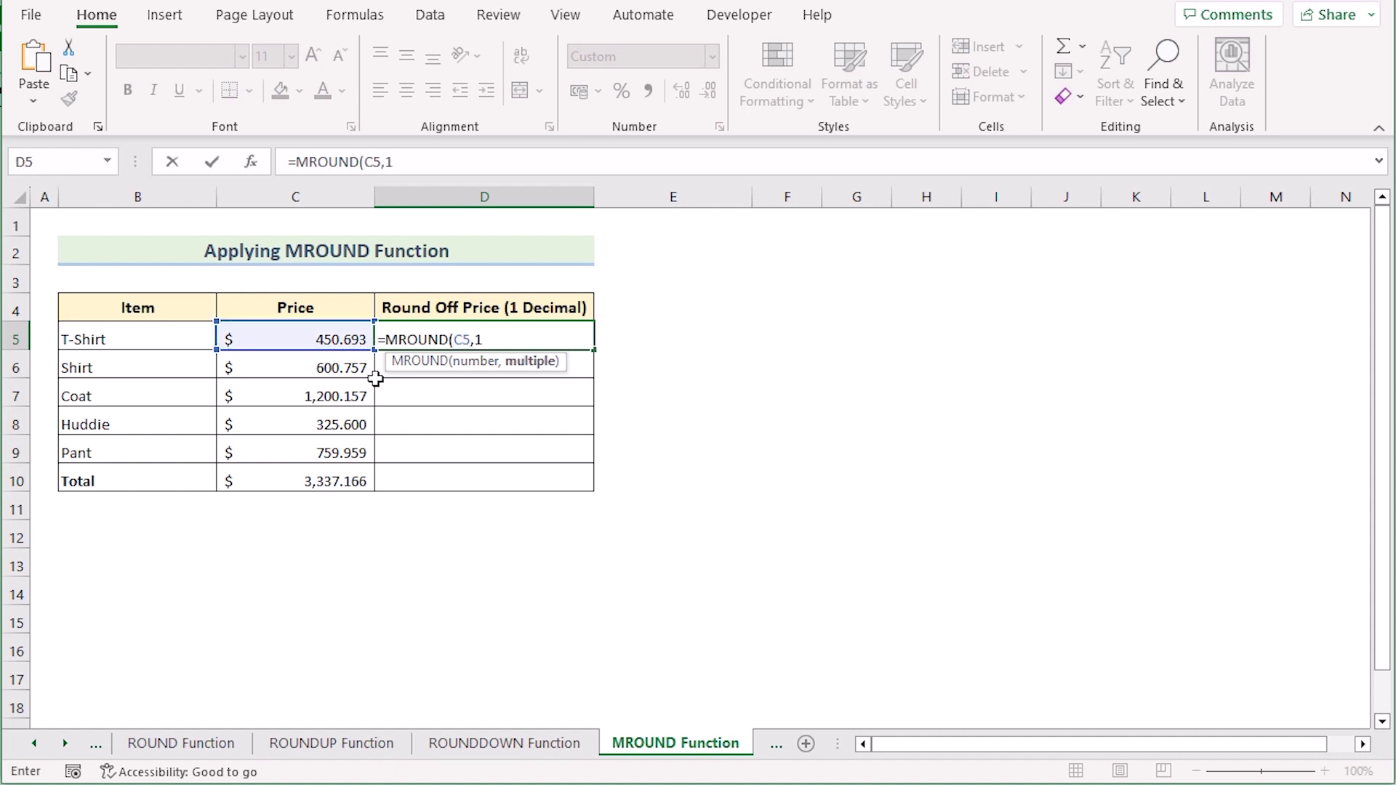
pyautogui.write('1)')
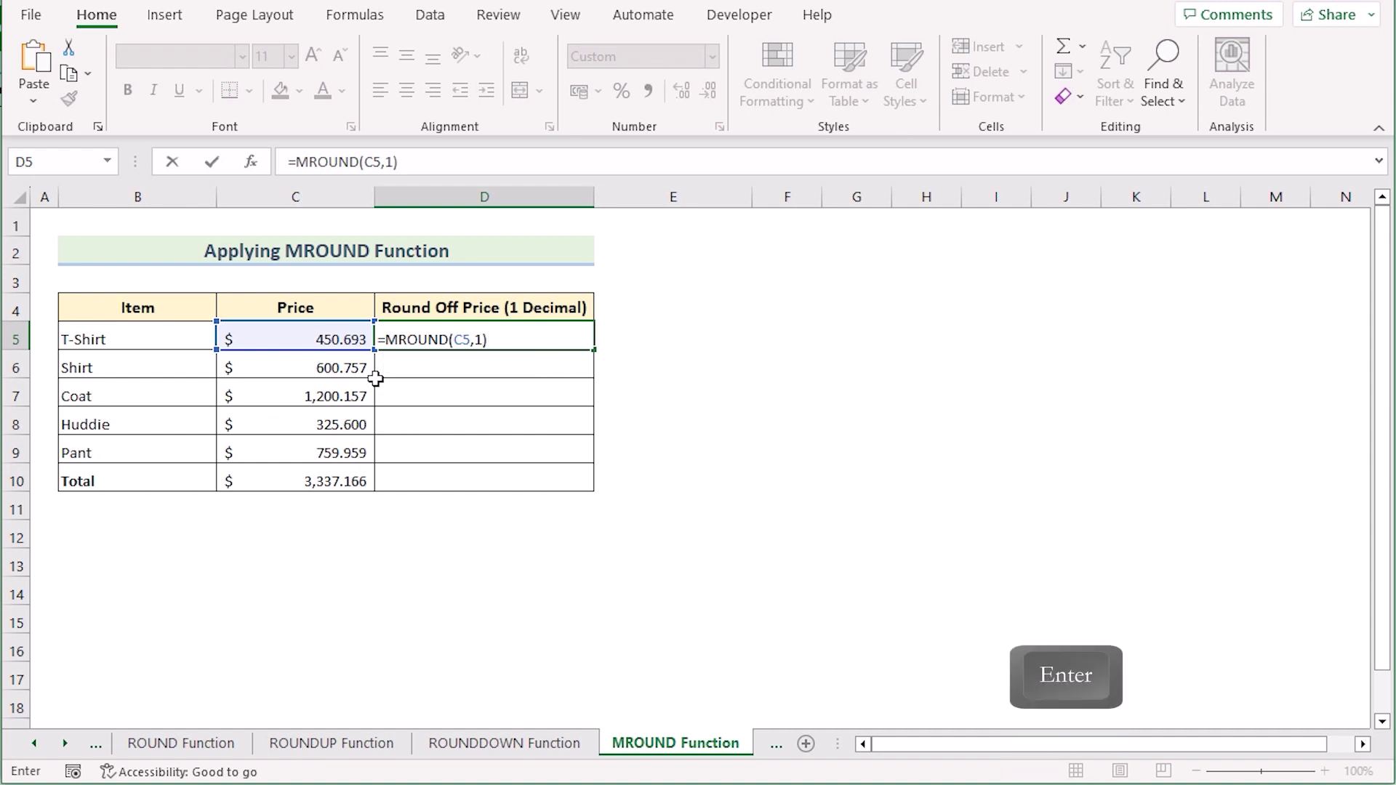
pyautogui.press('Return')
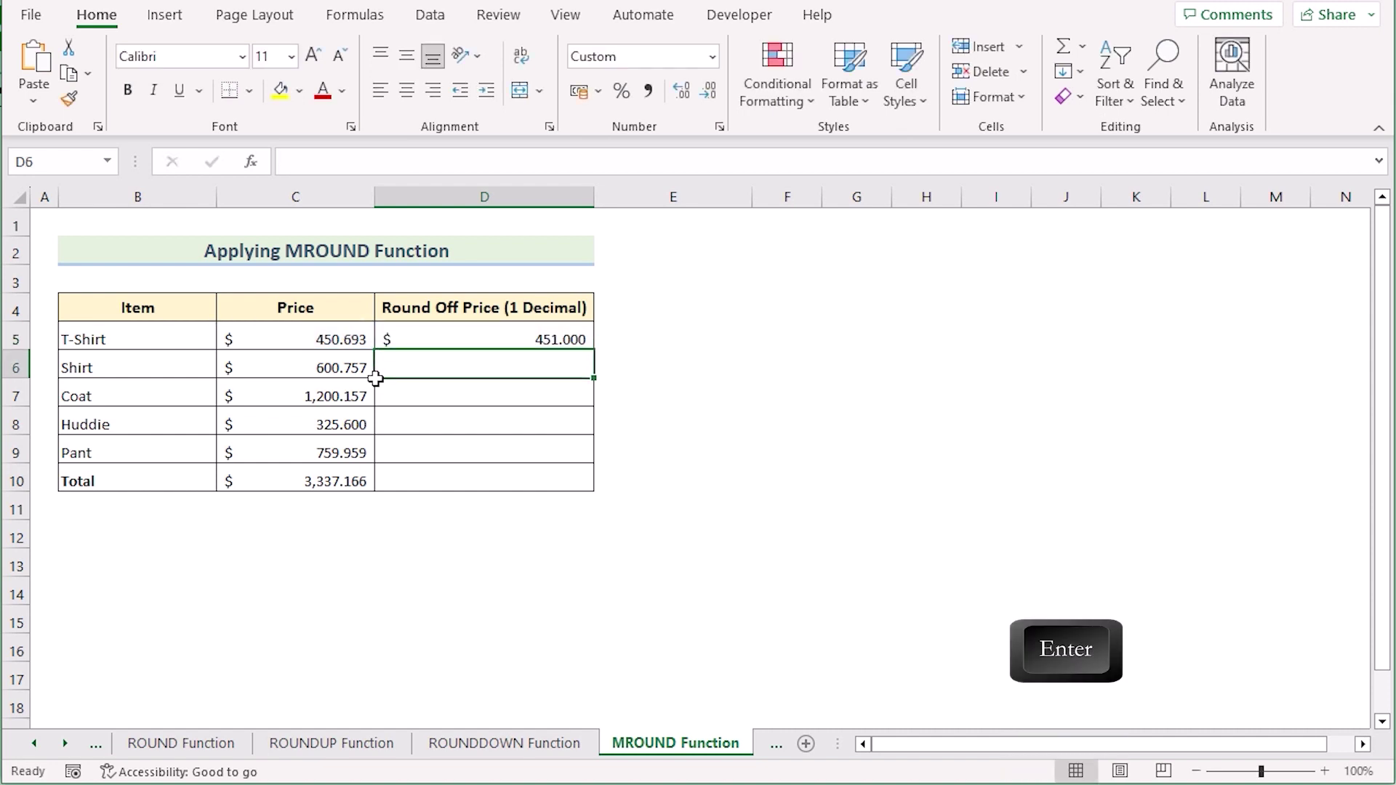
pyautogui.click(419, 337)
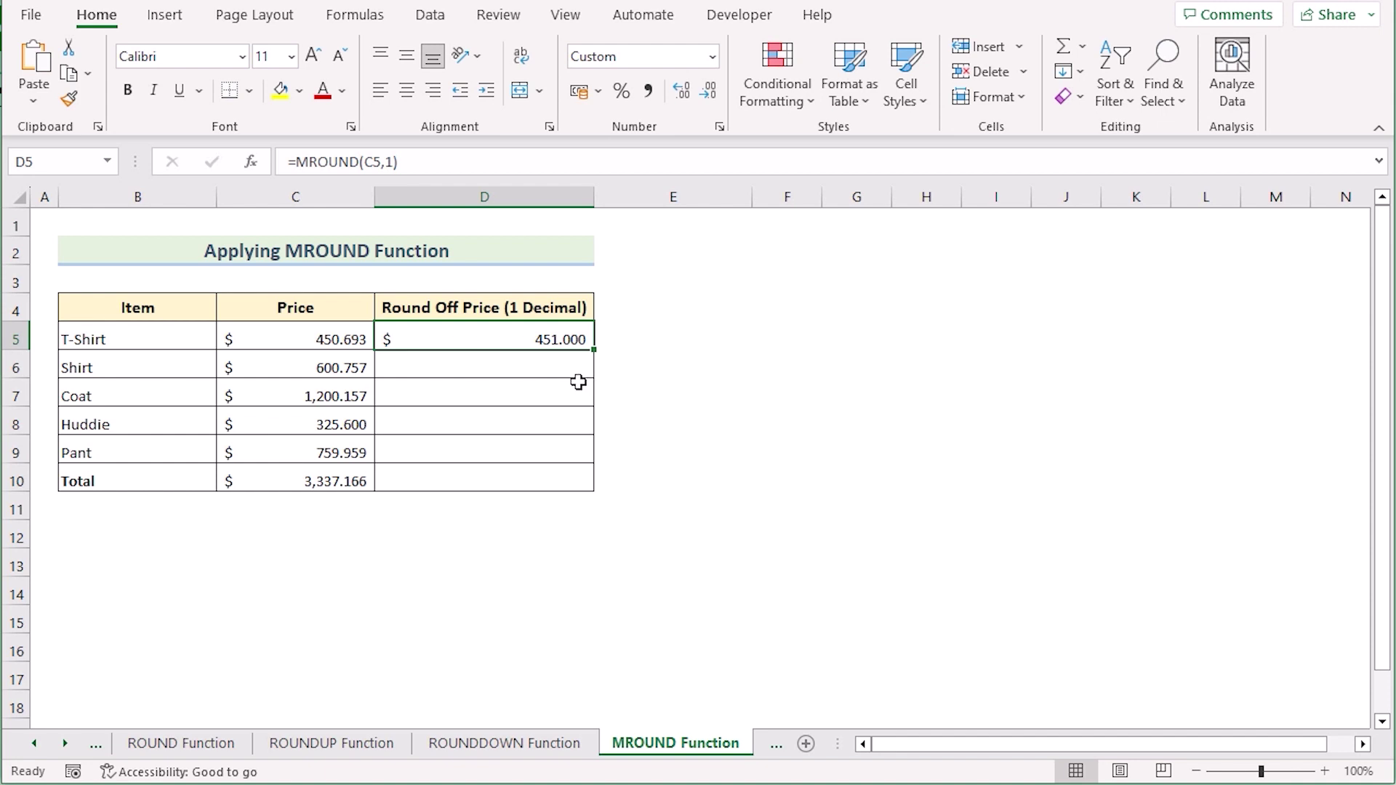
pyautogui.moveTo(594, 350); pyautogui.dragTo(587, 486)
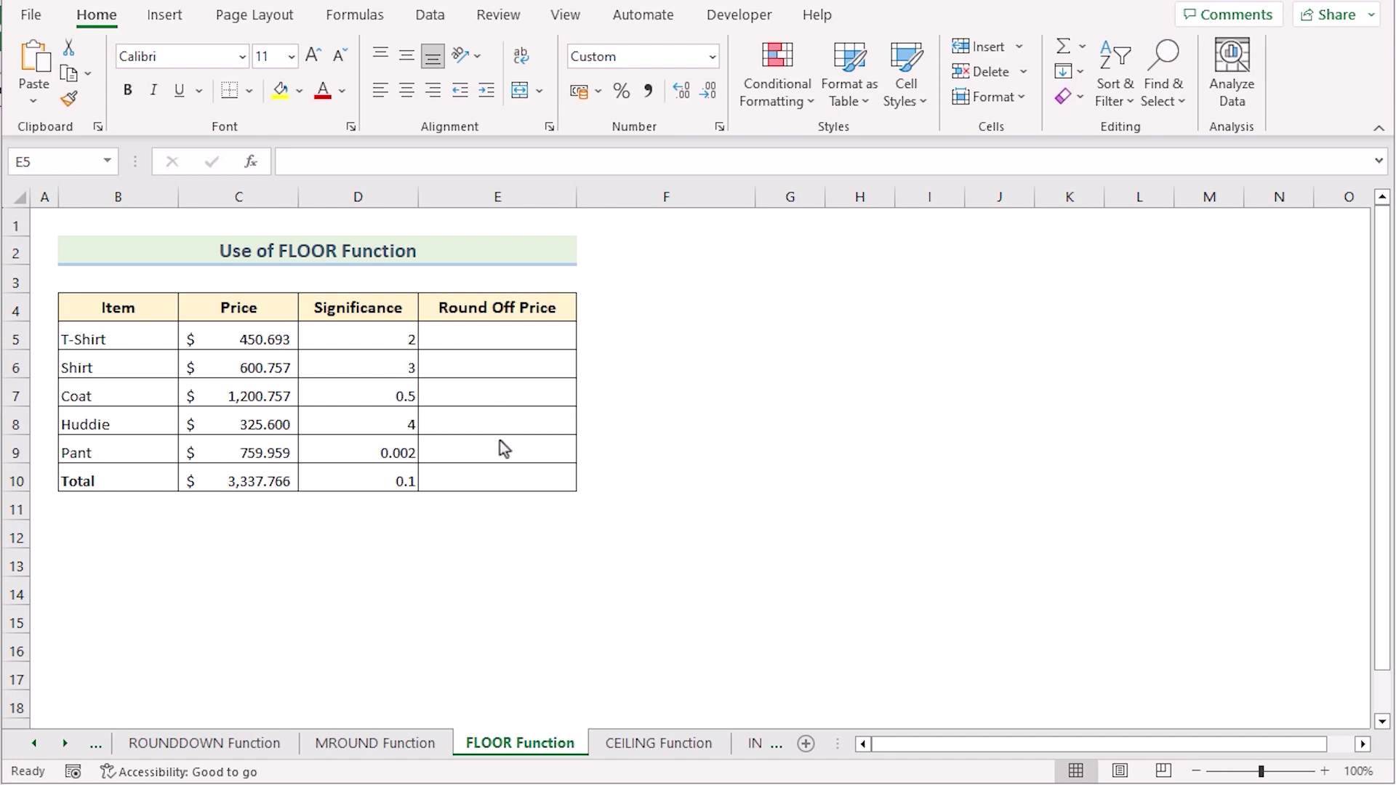
# Step: Enter =FLOOR(C5,D5) in cell E5 of the FLOOR Function sheet and fill the formula down through E10
pyautogui.click(457, 333)
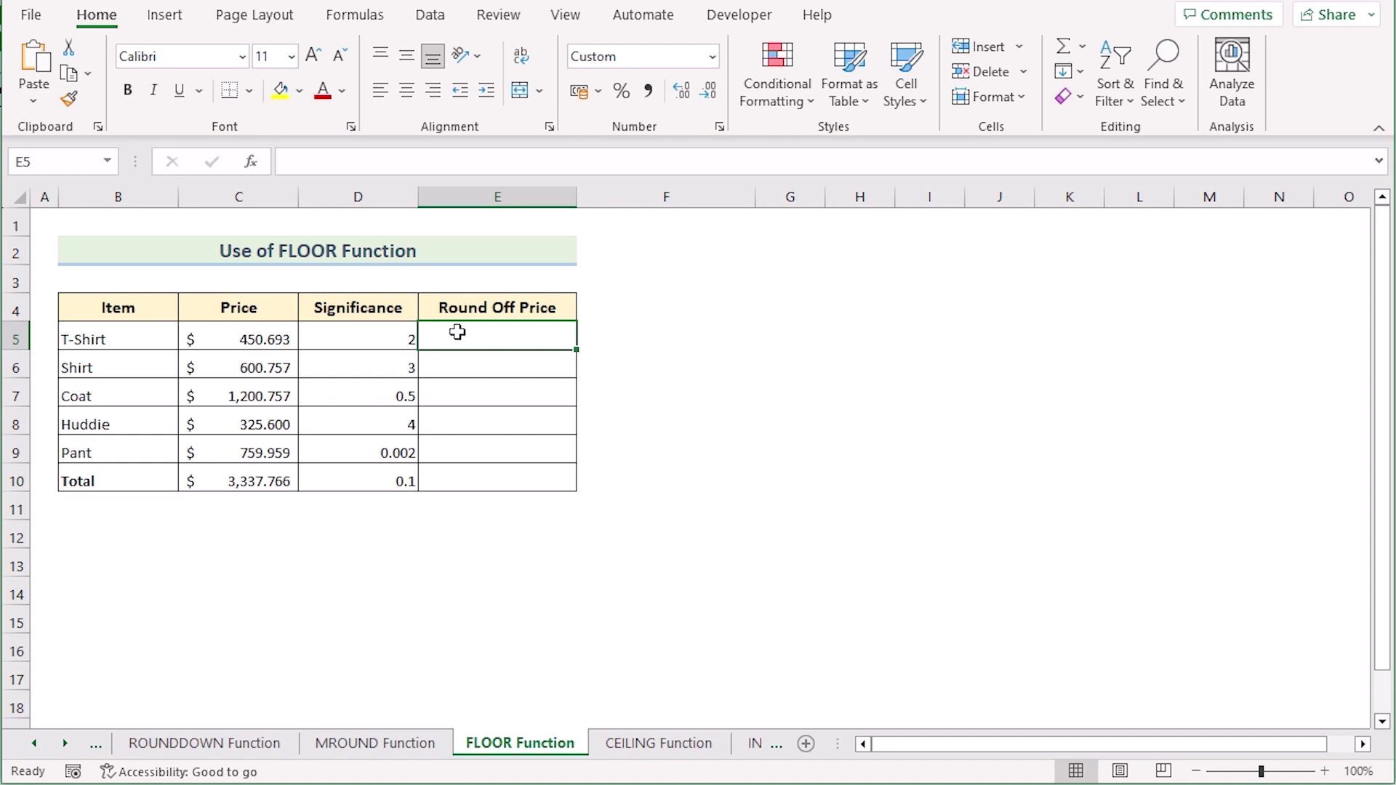
pyautogui.doubleClick(457, 333)
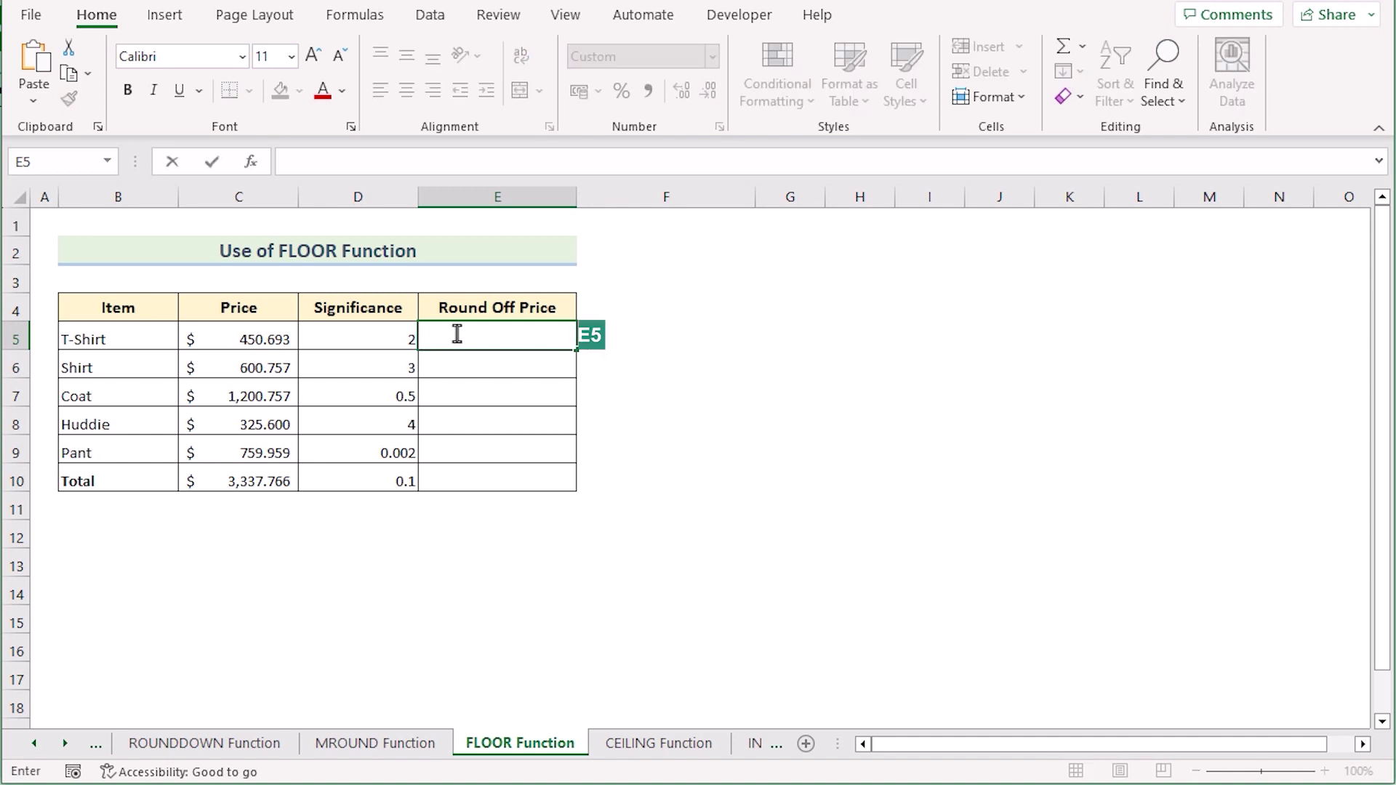
pyautogui.write('=FLOOR(')
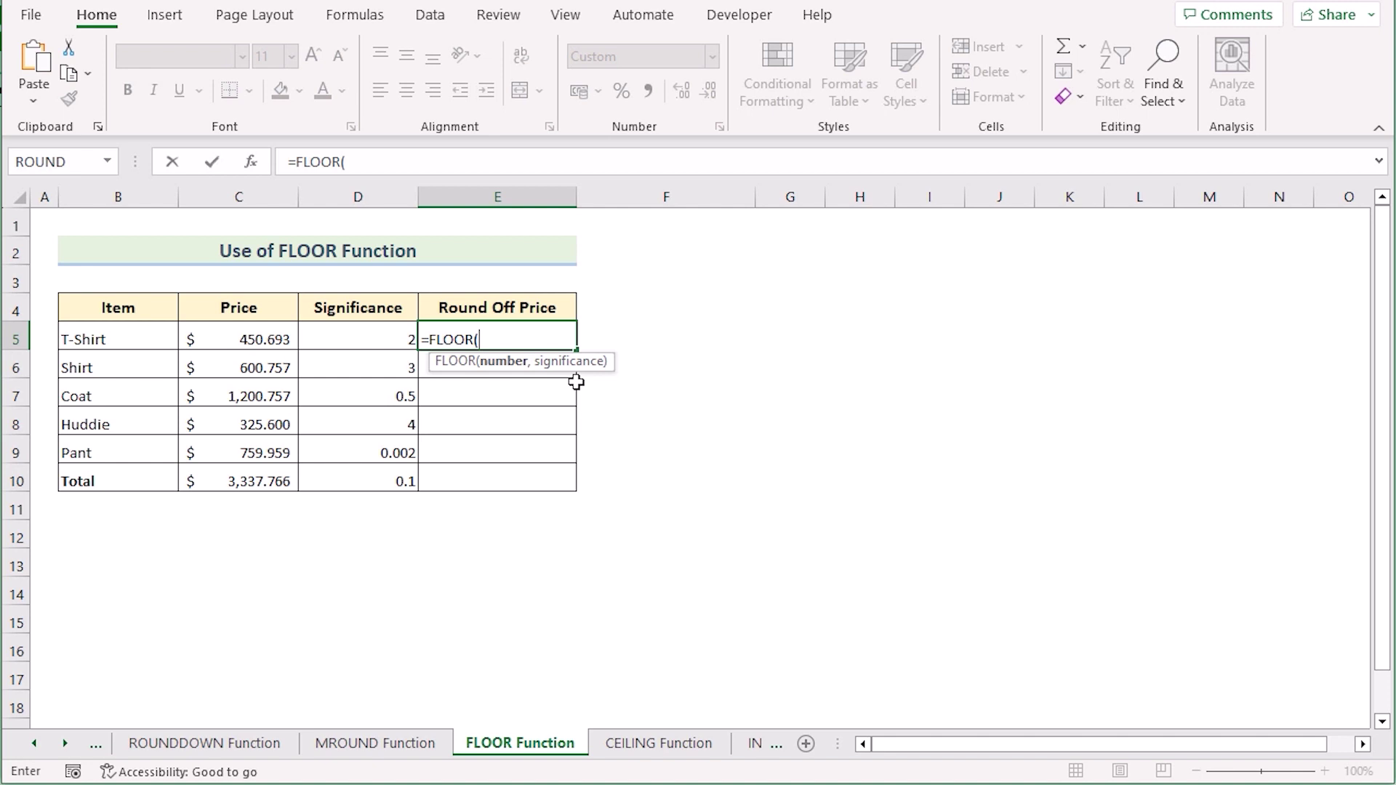
pyautogui.click(226, 340)
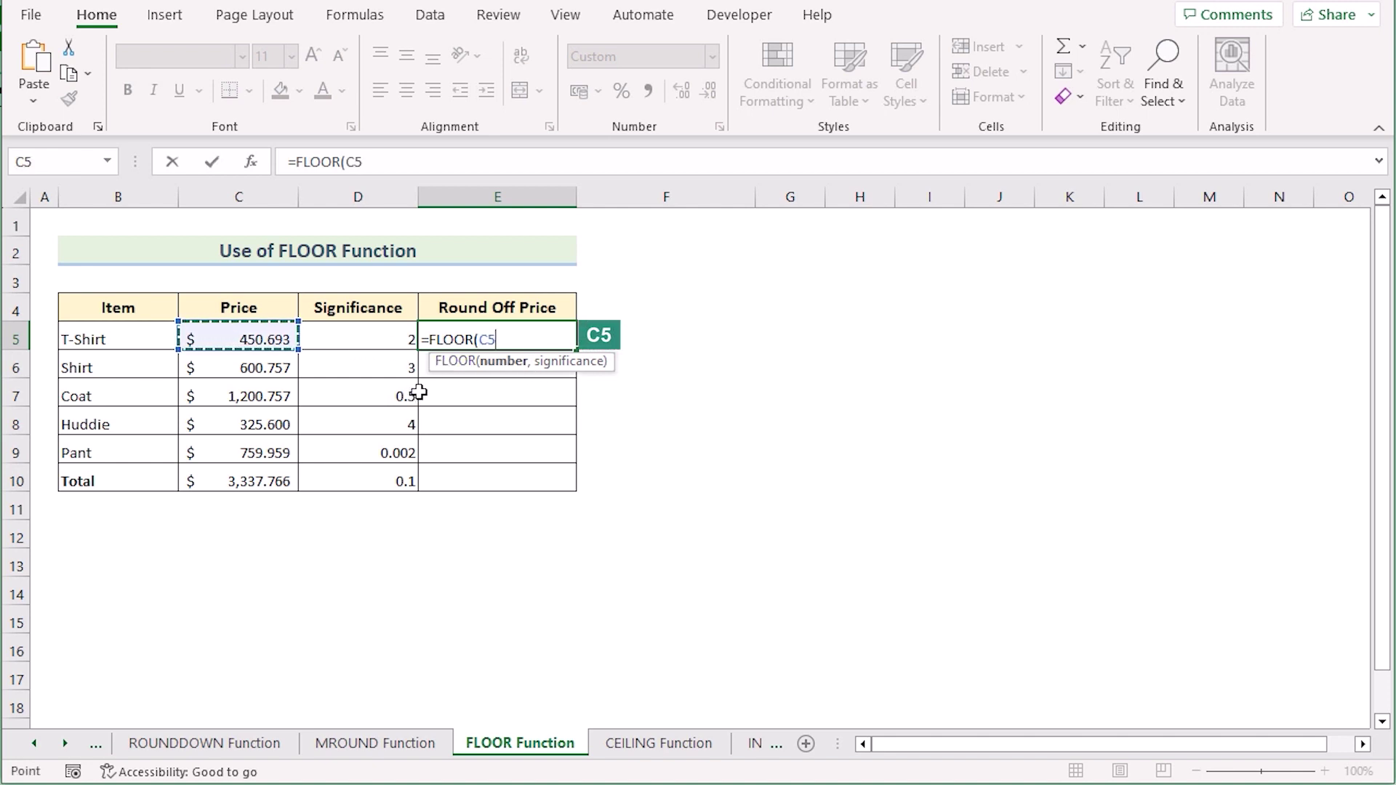
pyautogui.write(',')
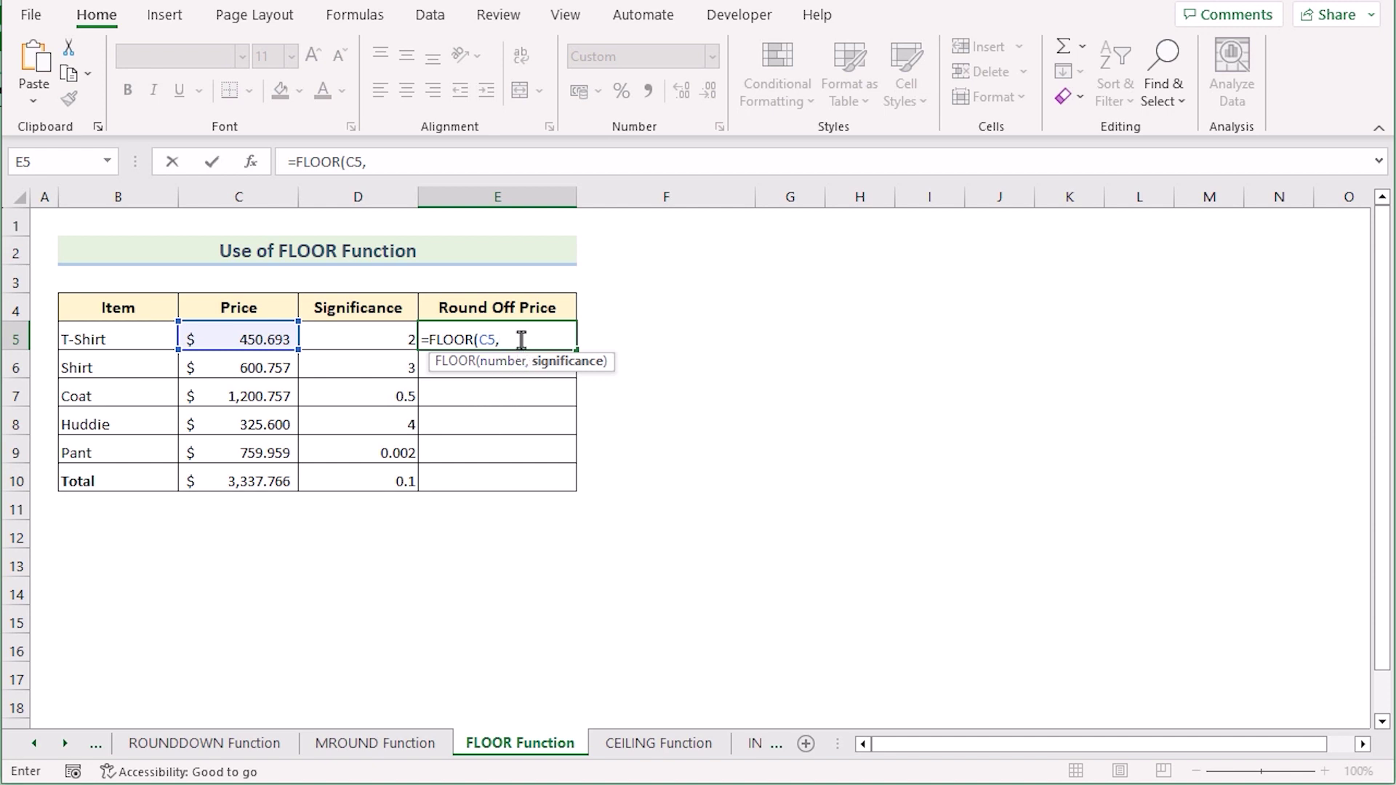
pyautogui.click(374, 339)
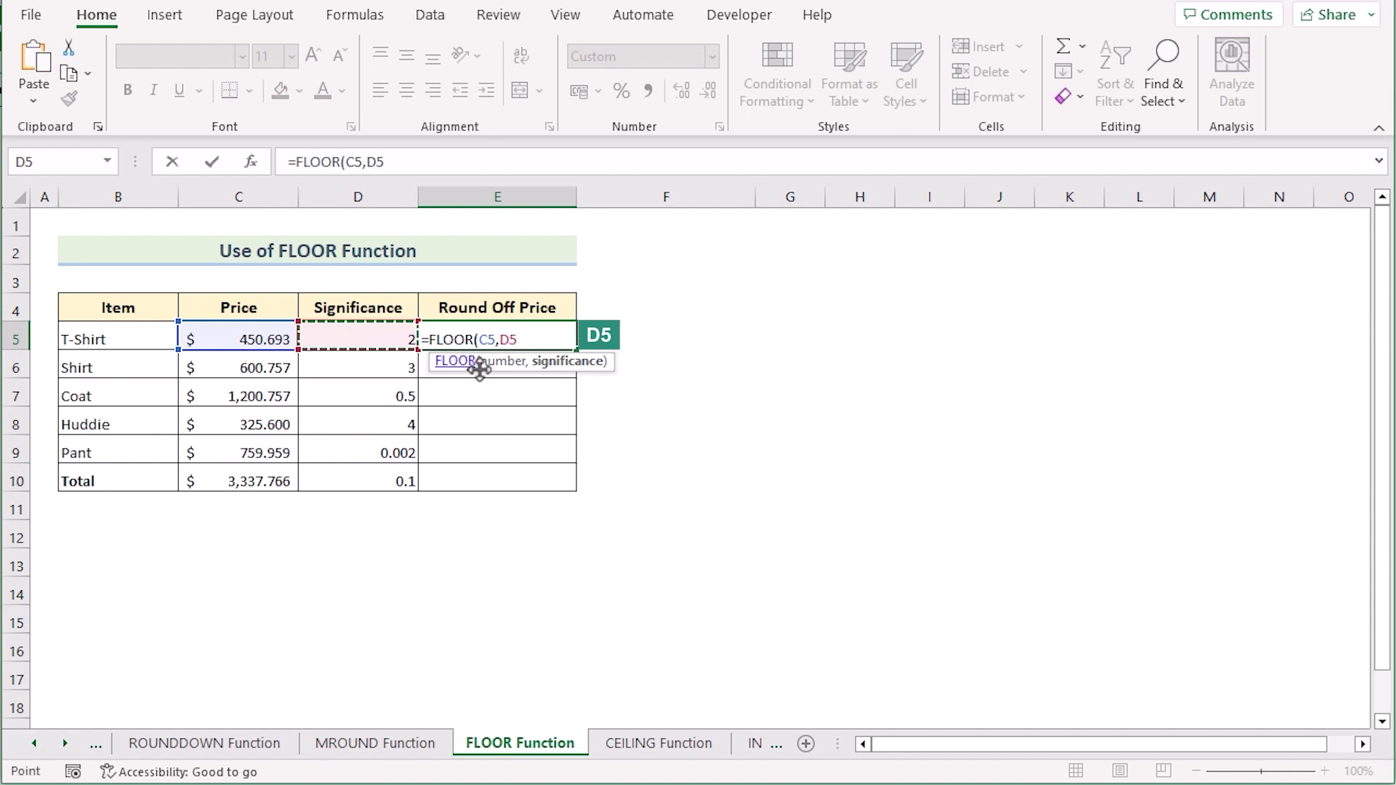
pyautogui.press('Return')
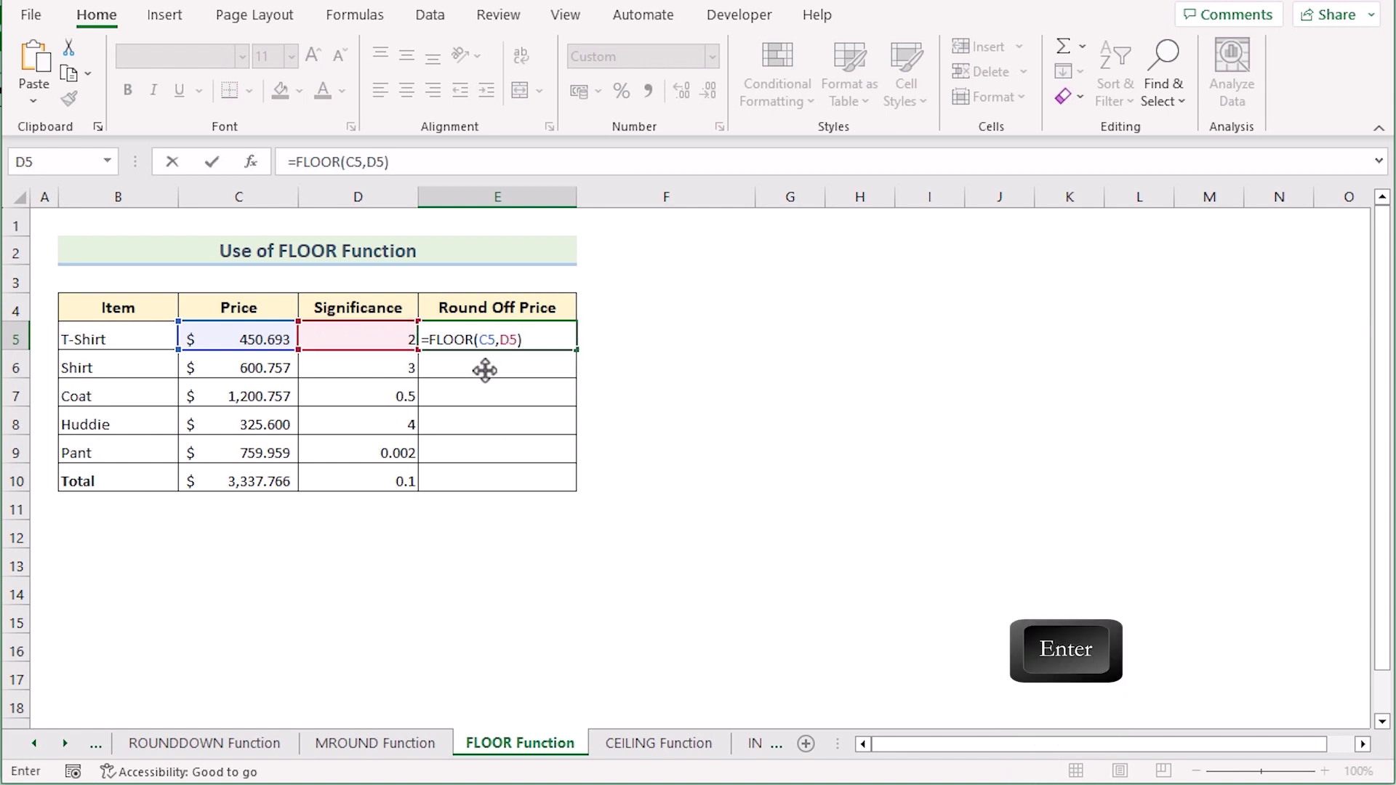
pyautogui.click(486, 331)
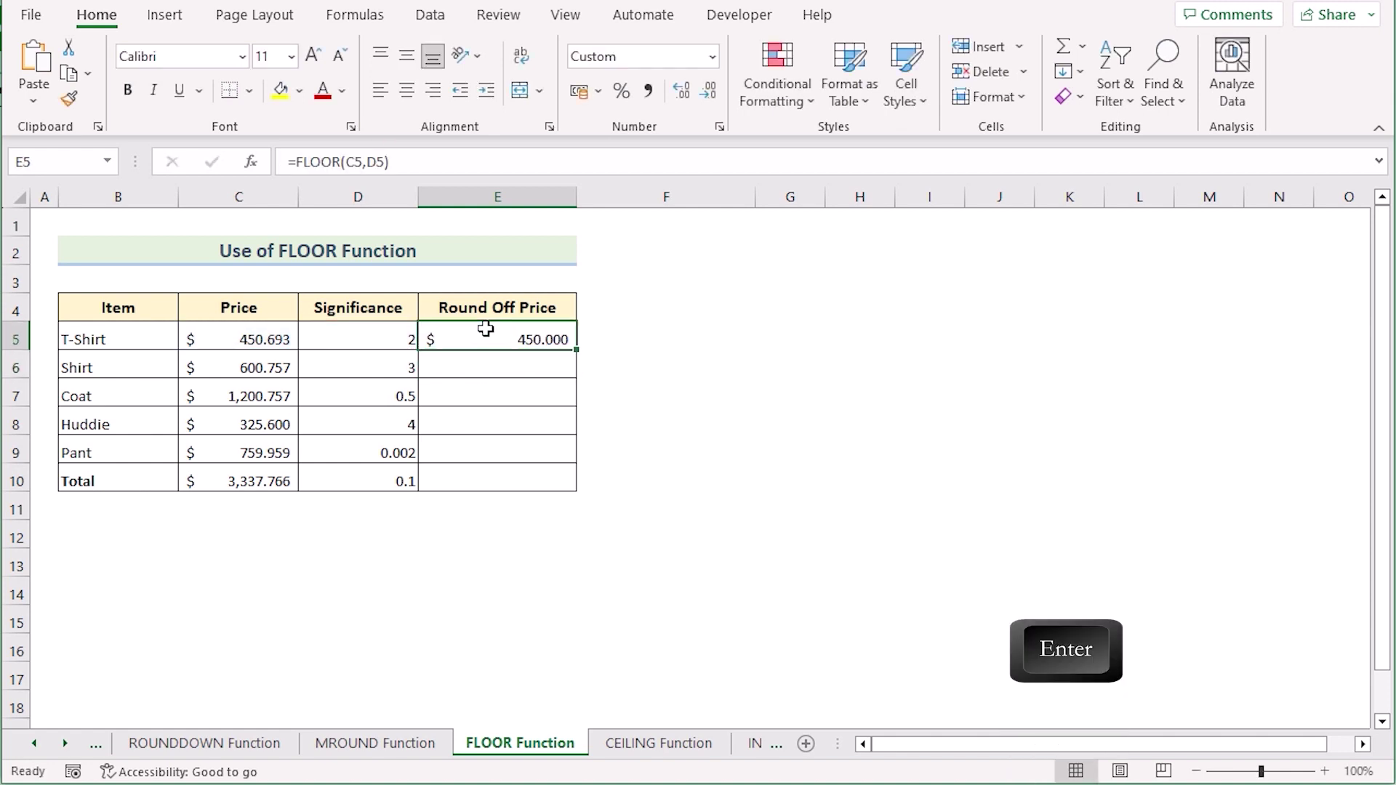
pyautogui.click(366, 338)
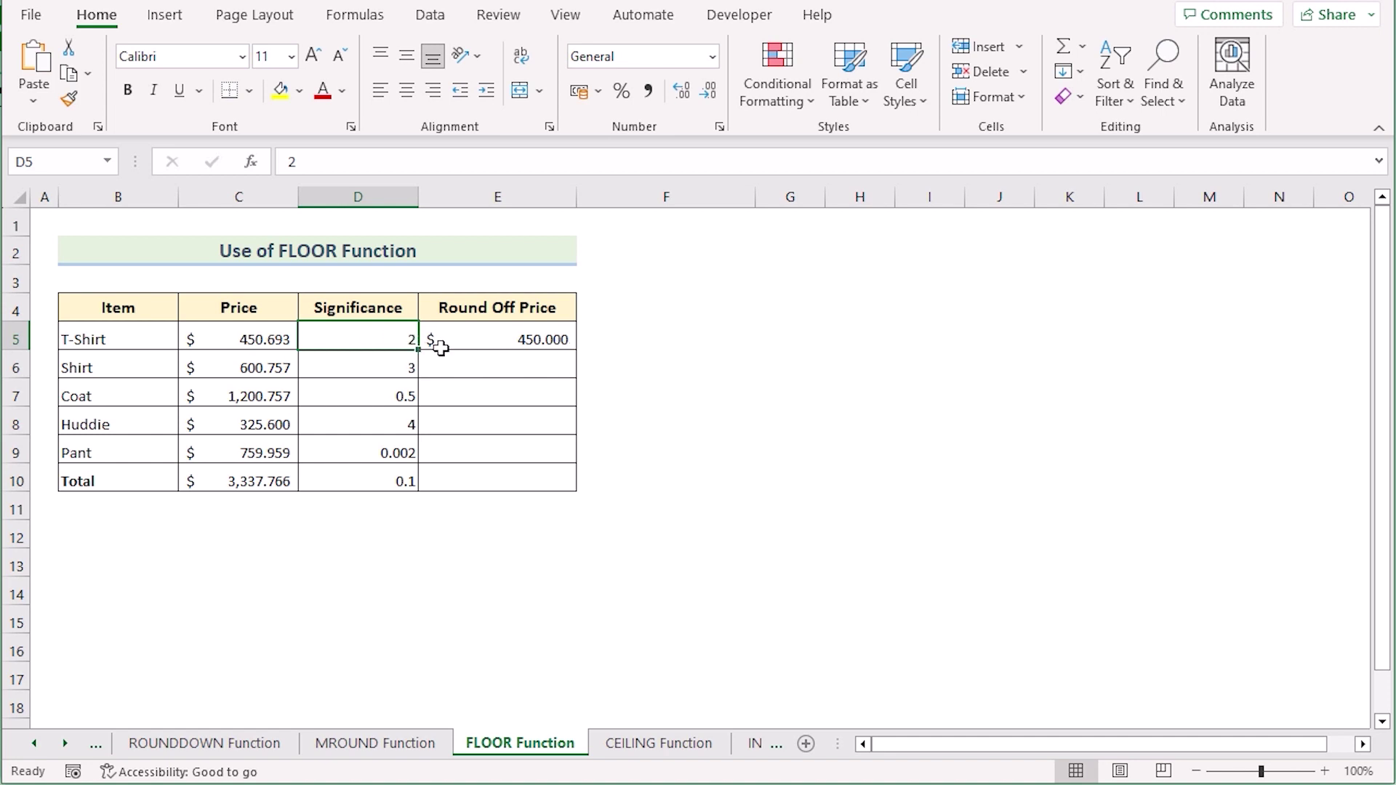
pyautogui.click(492, 337)
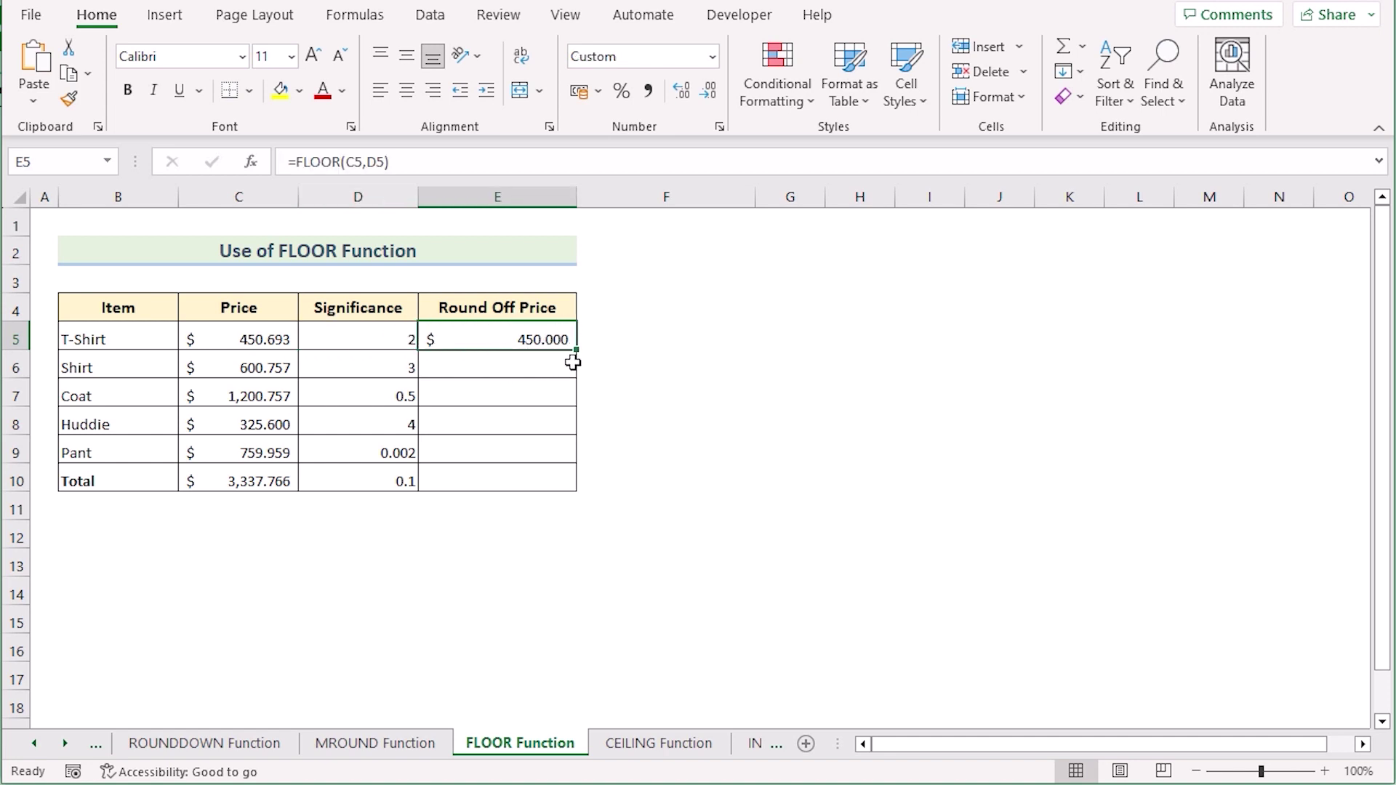
pyautogui.moveTo(576, 350); pyautogui.dragTo(564, 484)
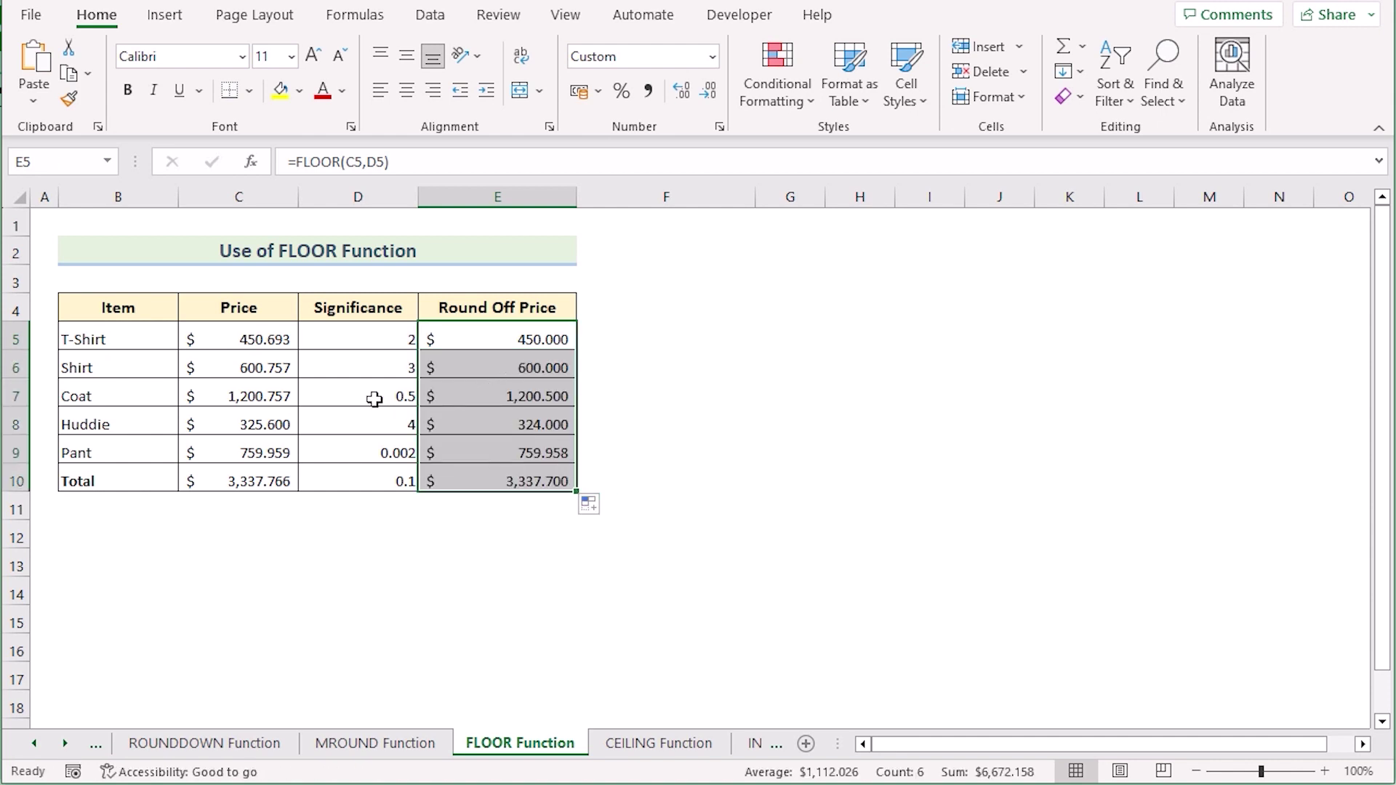
pyautogui.click(346, 397)
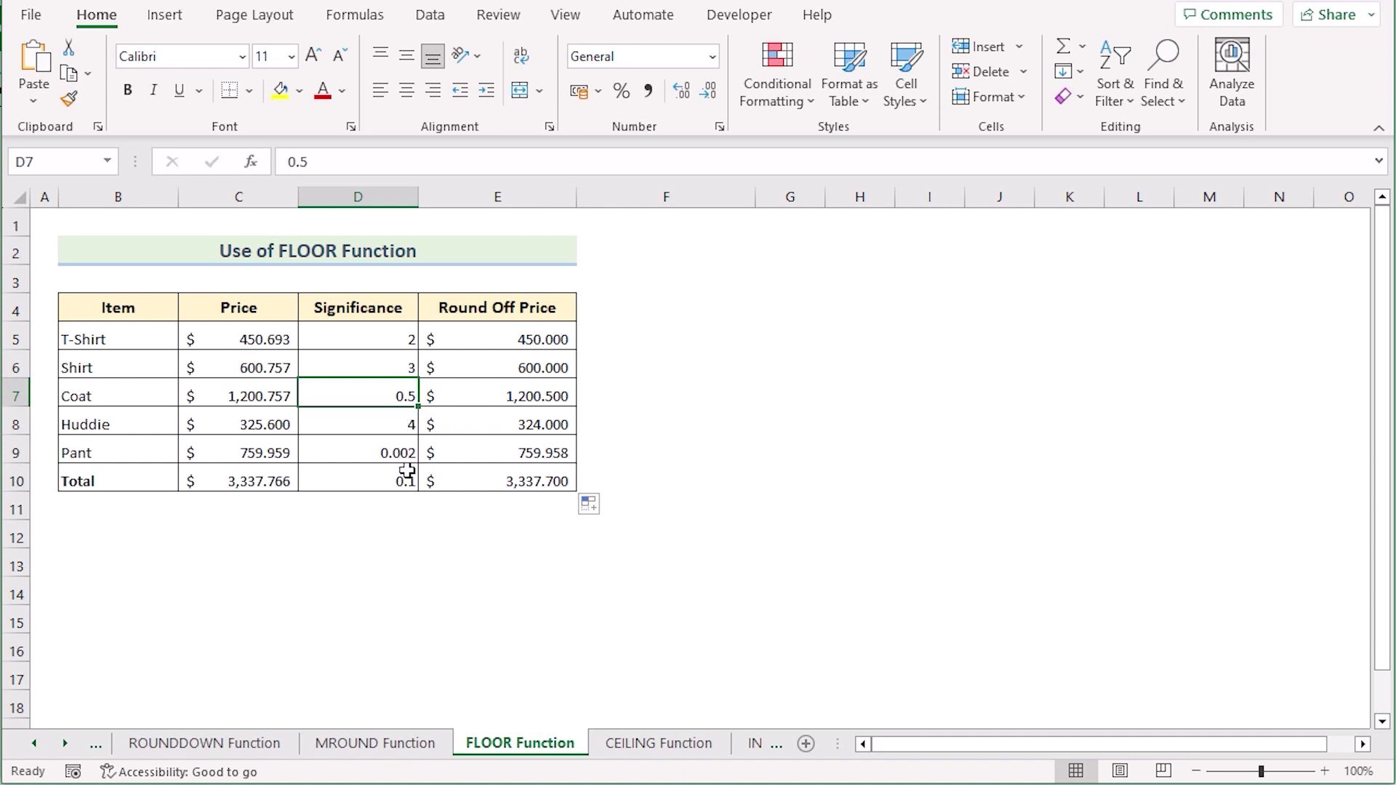
pyautogui.click(382, 429)
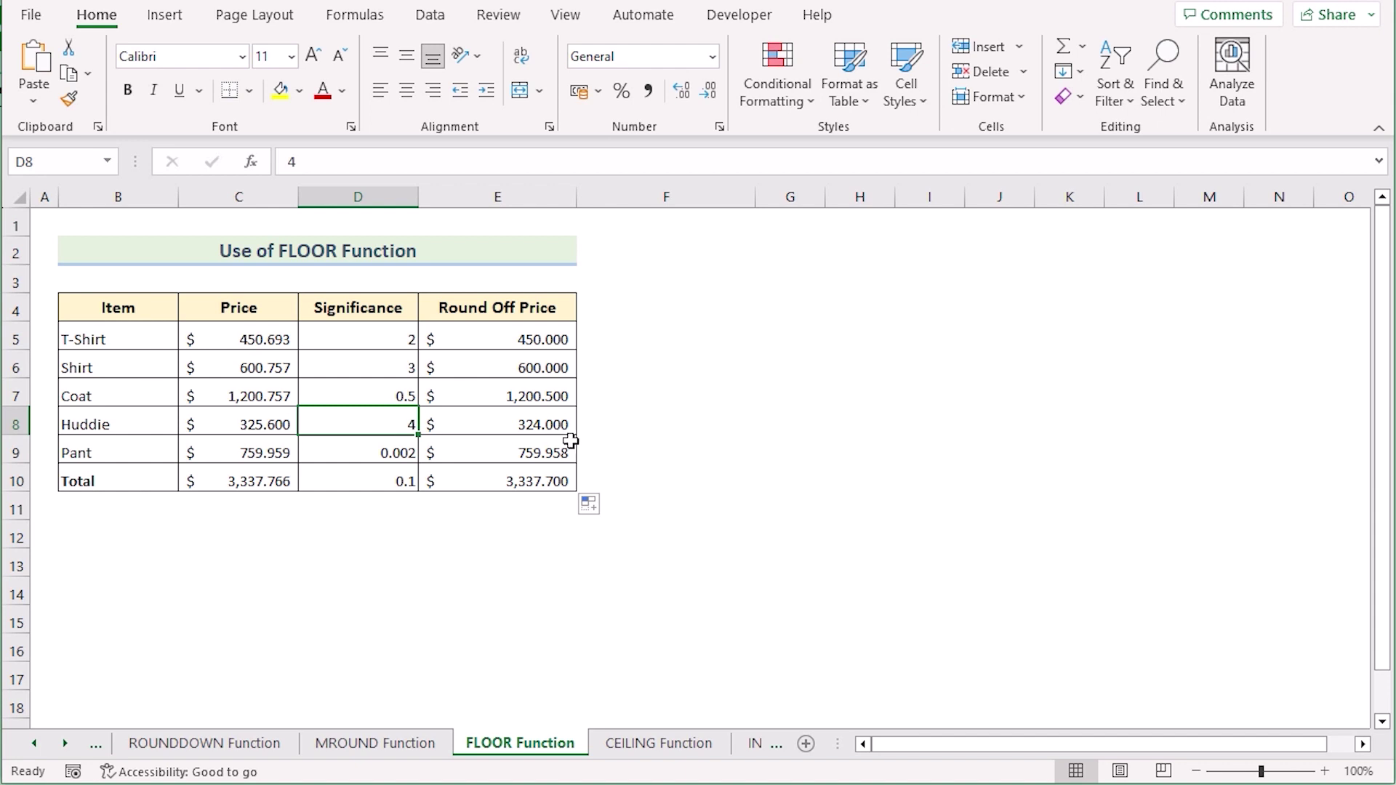
pyautogui.click(366, 455)
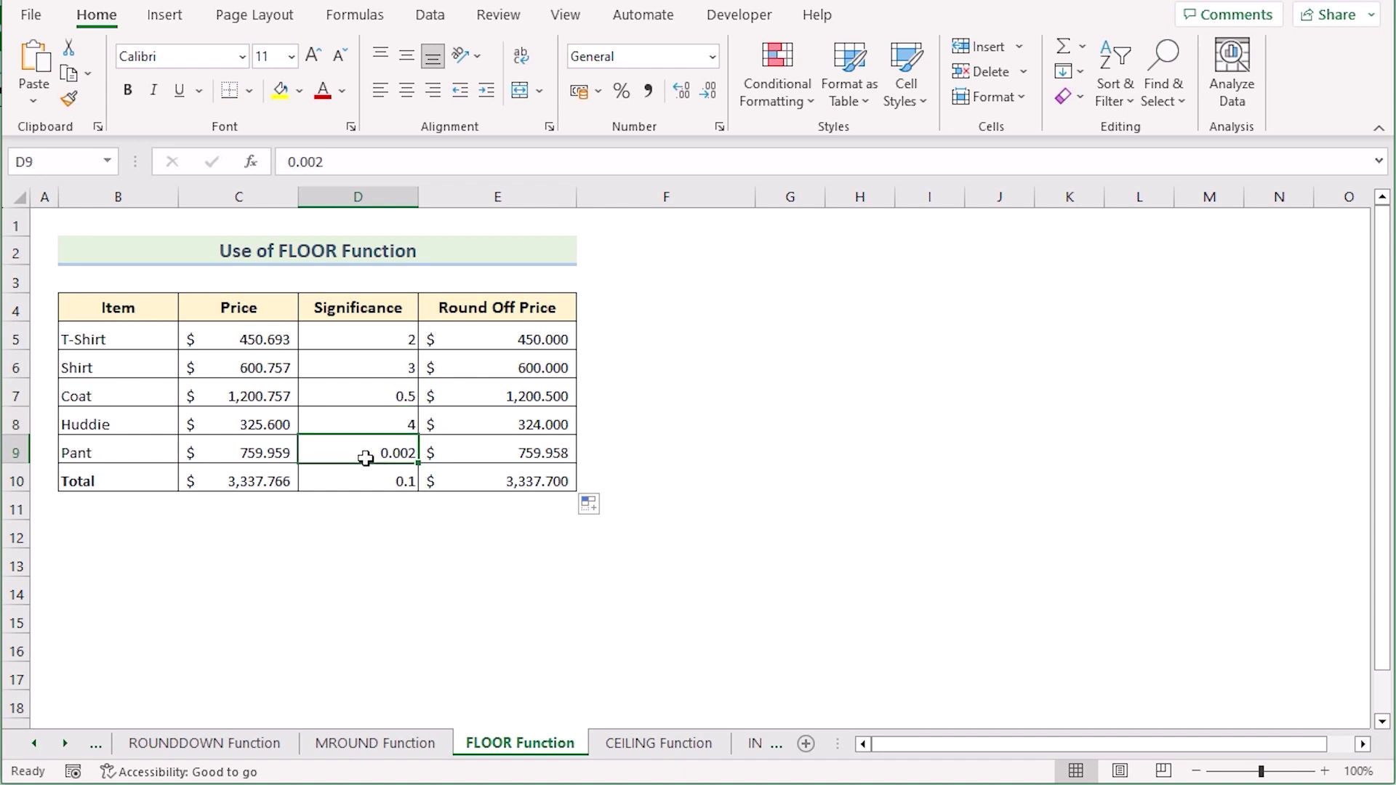
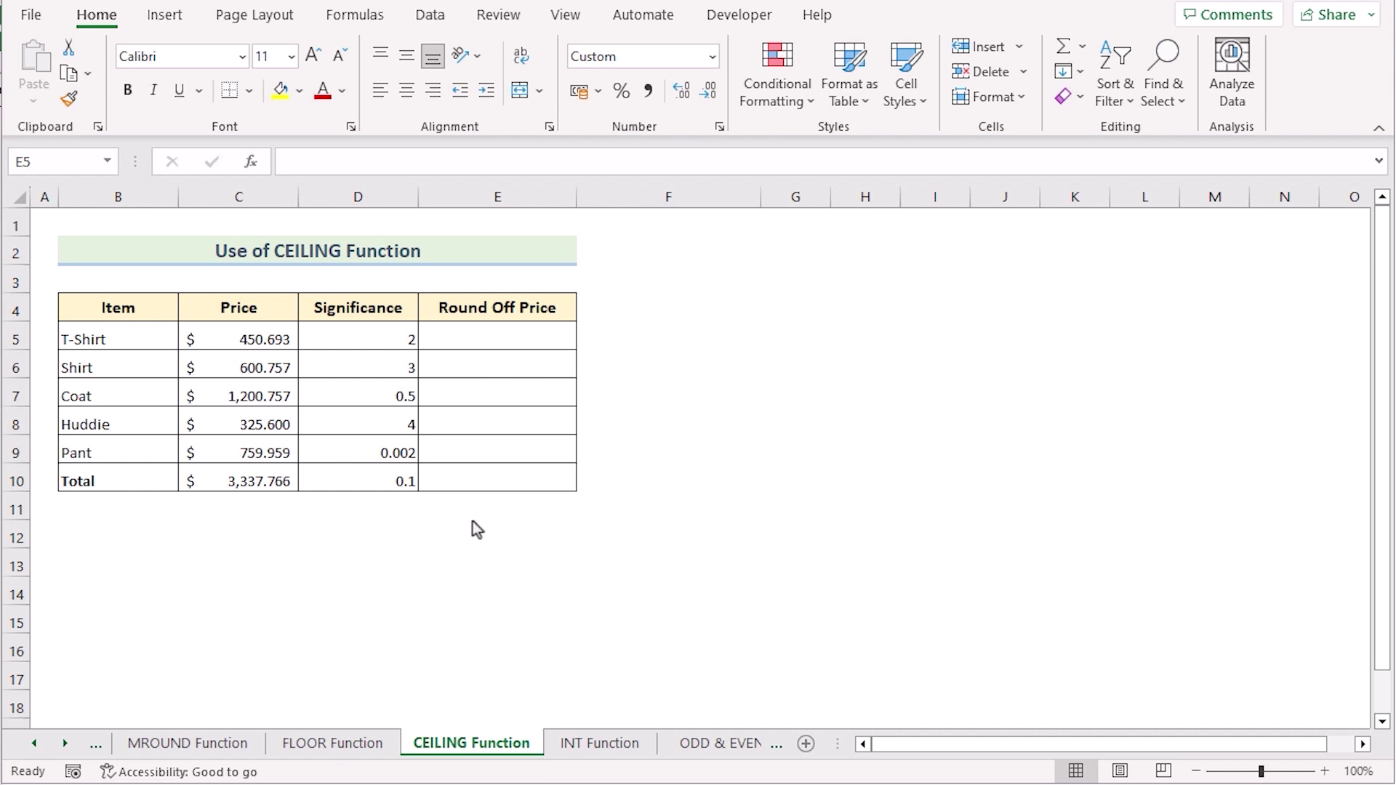
# Step: Enter =CEILING(C5,D5) in cell E5 of the CEILING Function sheet and fill the formula down through E10
pyautogui.doubleClick(429, 331)
pyautogui.write('=')
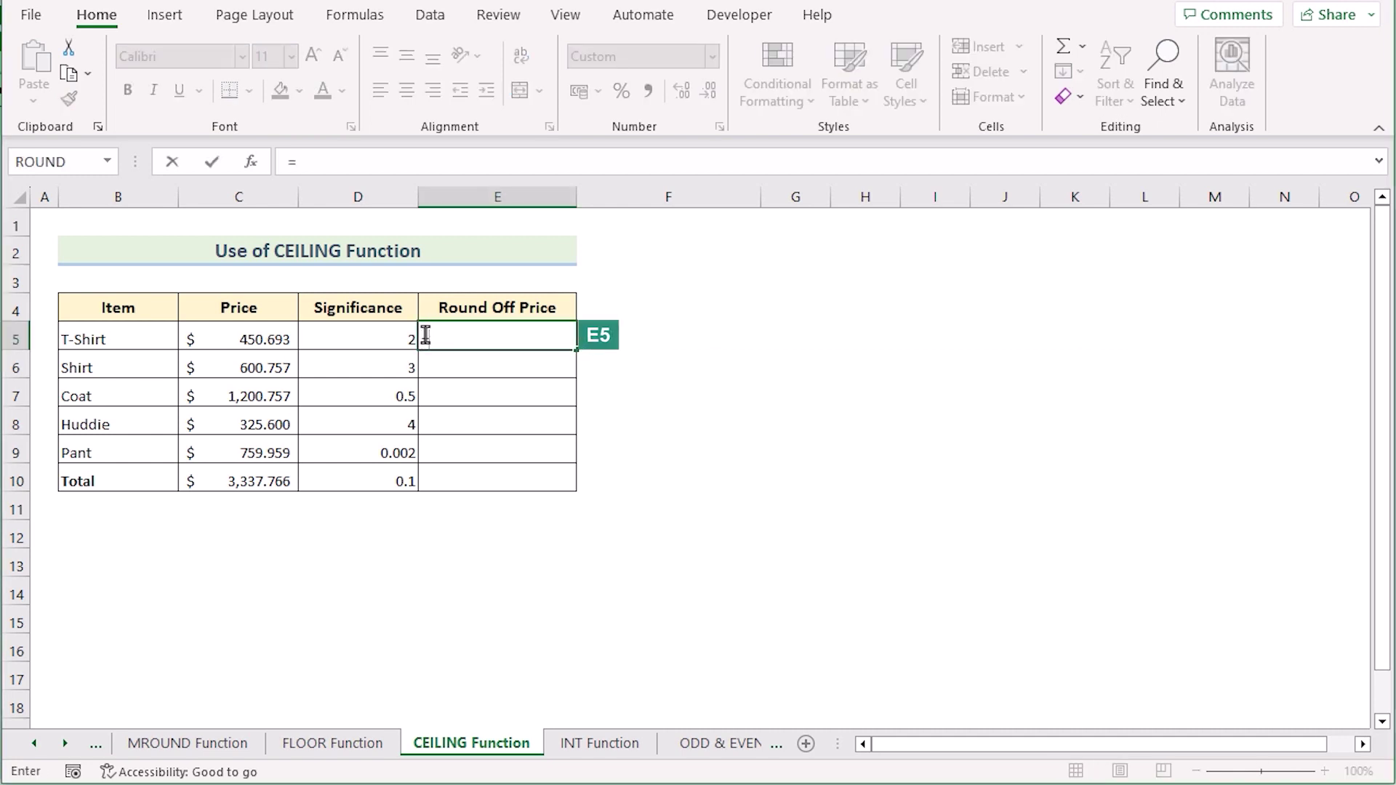
pyautogui.write('CEILING(')
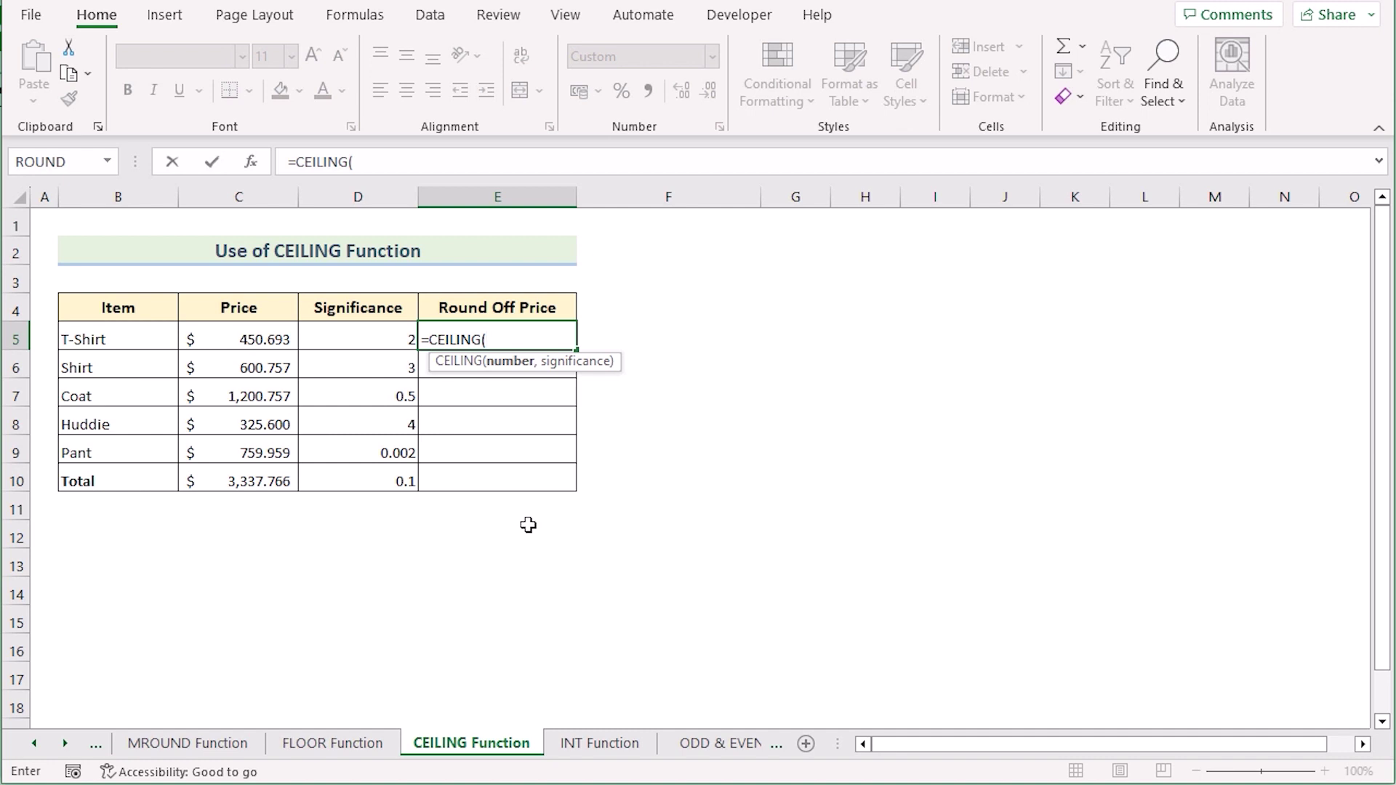
pyautogui.click(280, 340)
pyautogui.write(',')
pyautogui.click(381, 339)
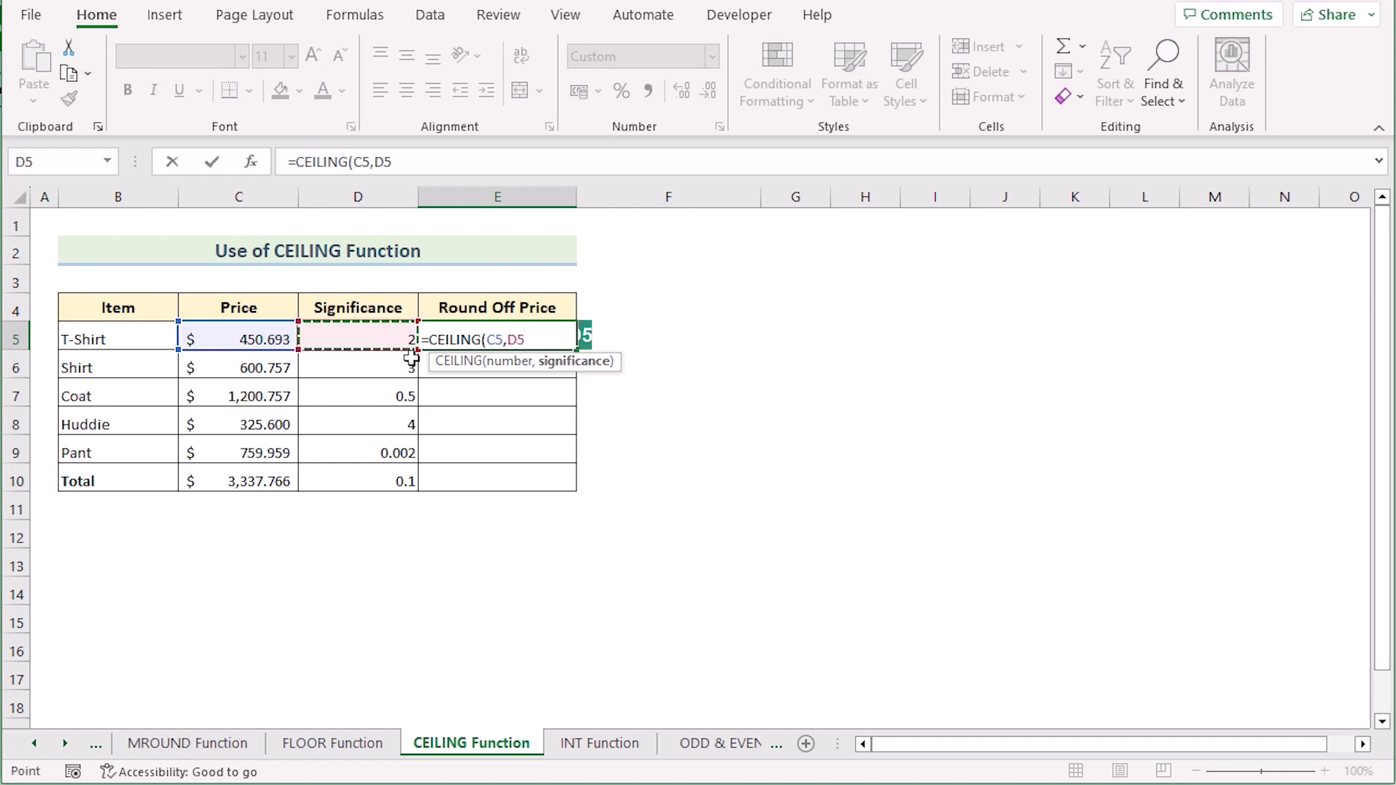
pyautogui.write(')')
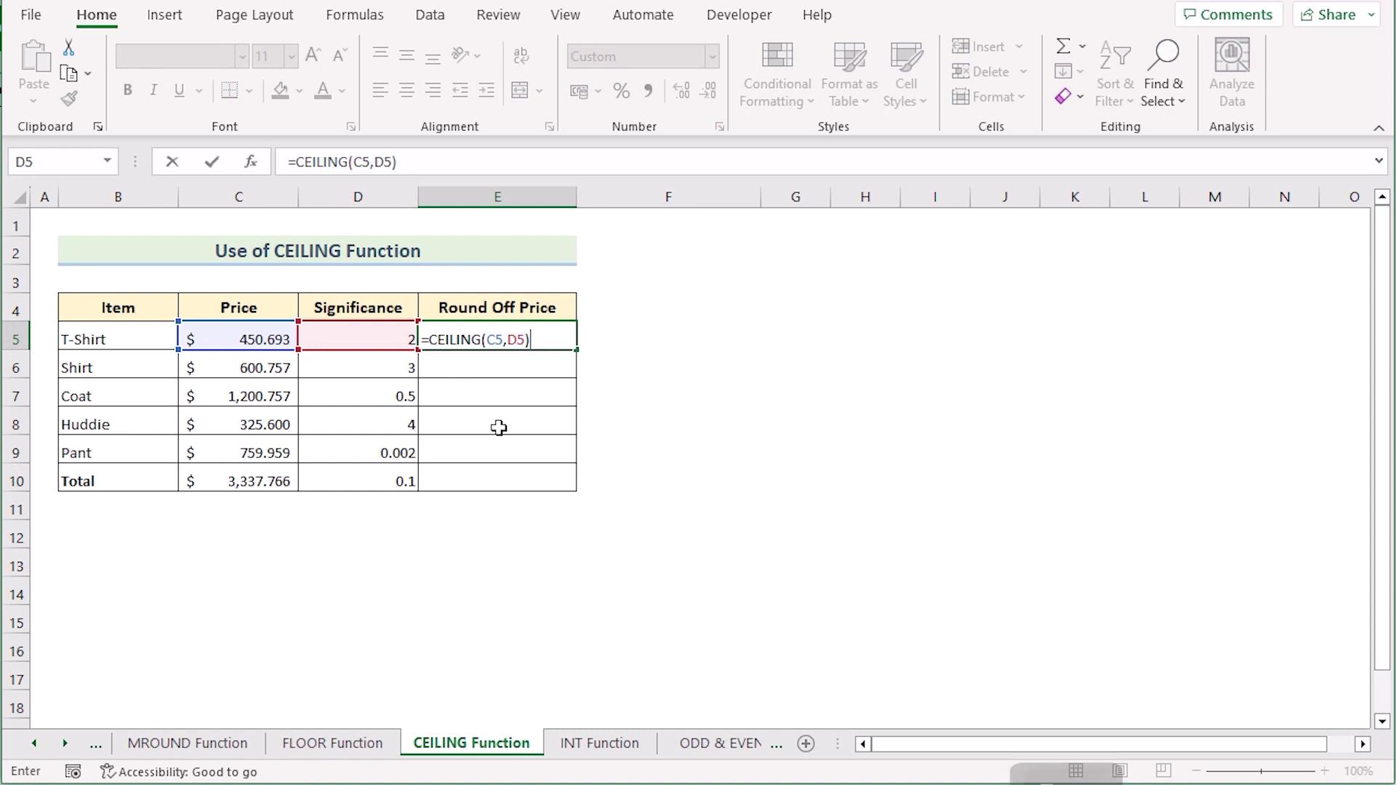
pyautogui.press('Return')
pyautogui.click(497, 337)
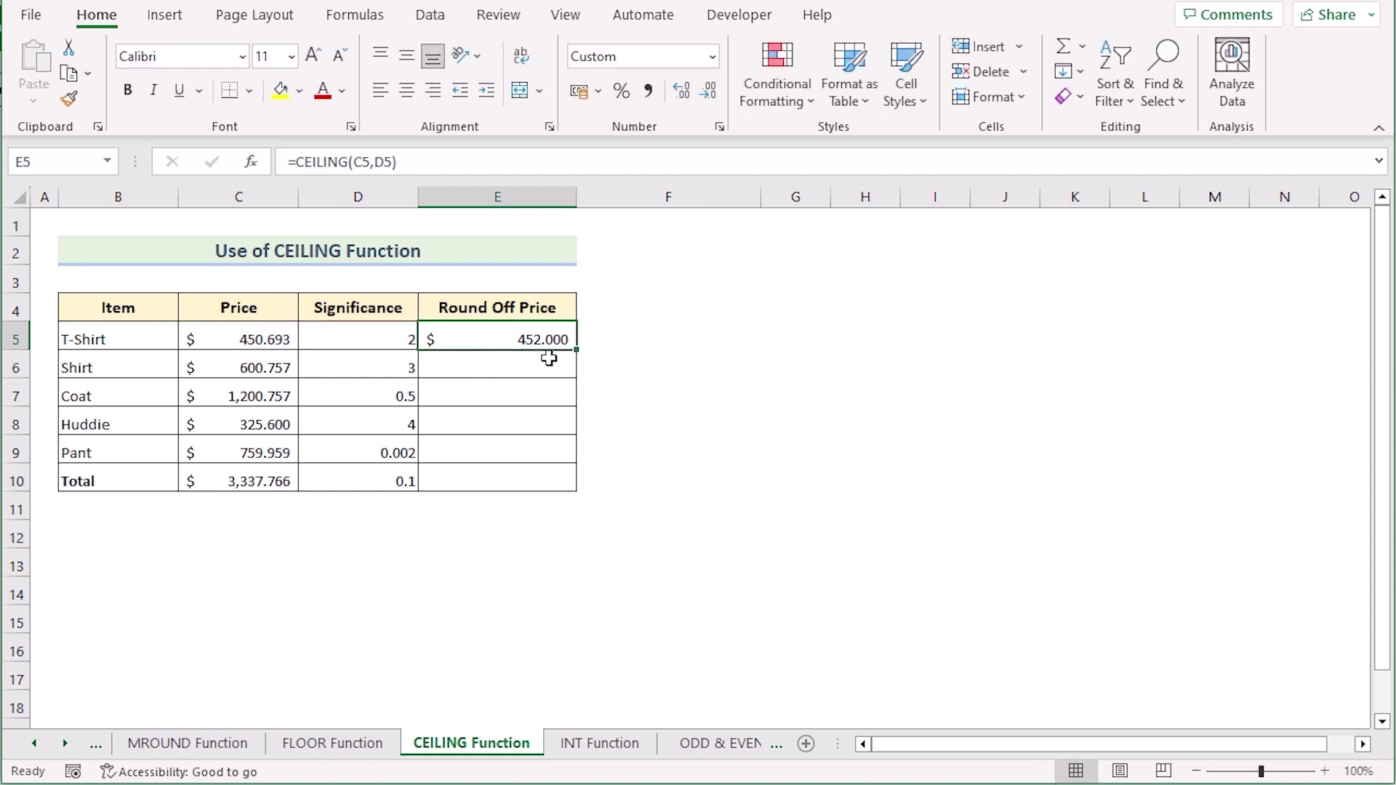
pyautogui.moveTo(580, 351); pyautogui.dragTo(560, 499)
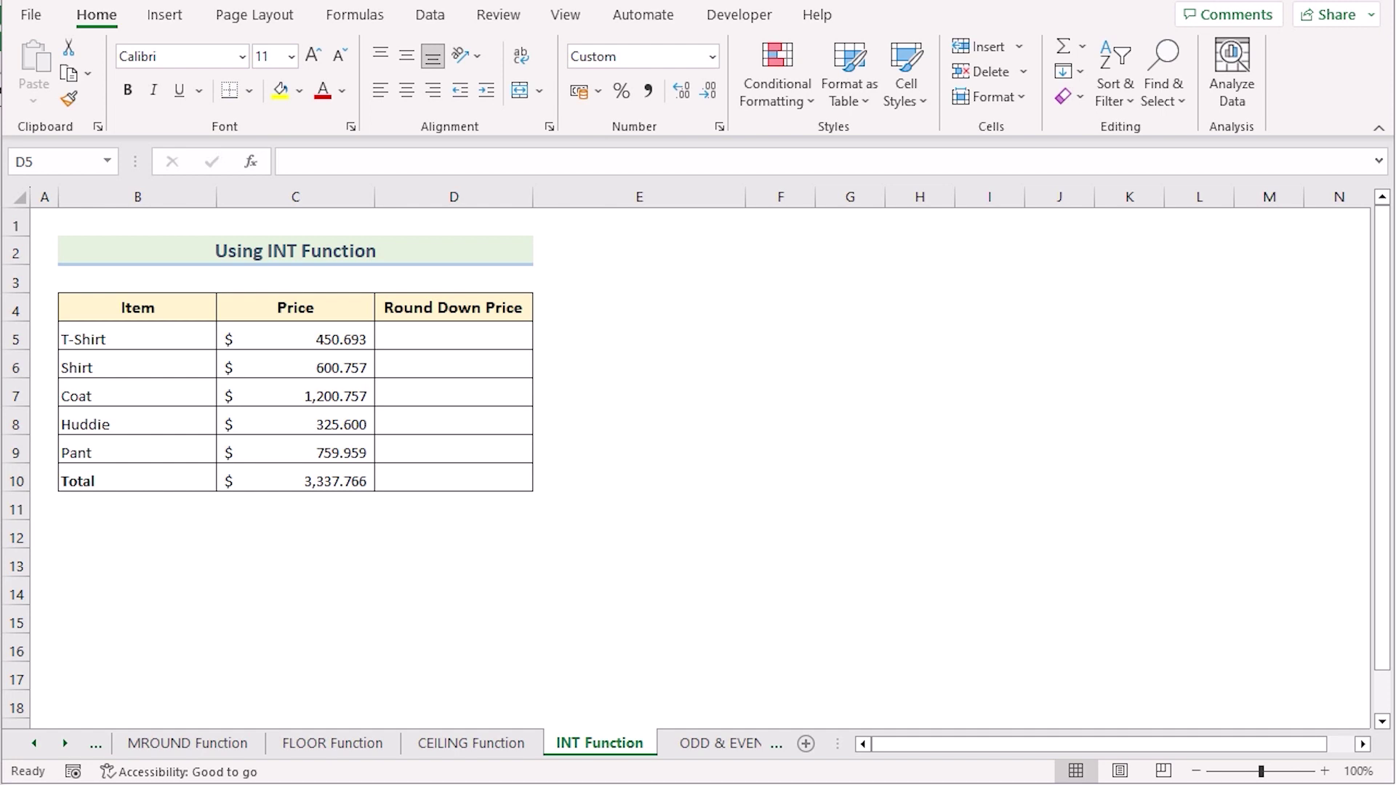
# Step: Enter =INT(C5) in cell D5 of the INT Function sheet and fill the formula down through D10
pyautogui.doubleClick(411, 334)
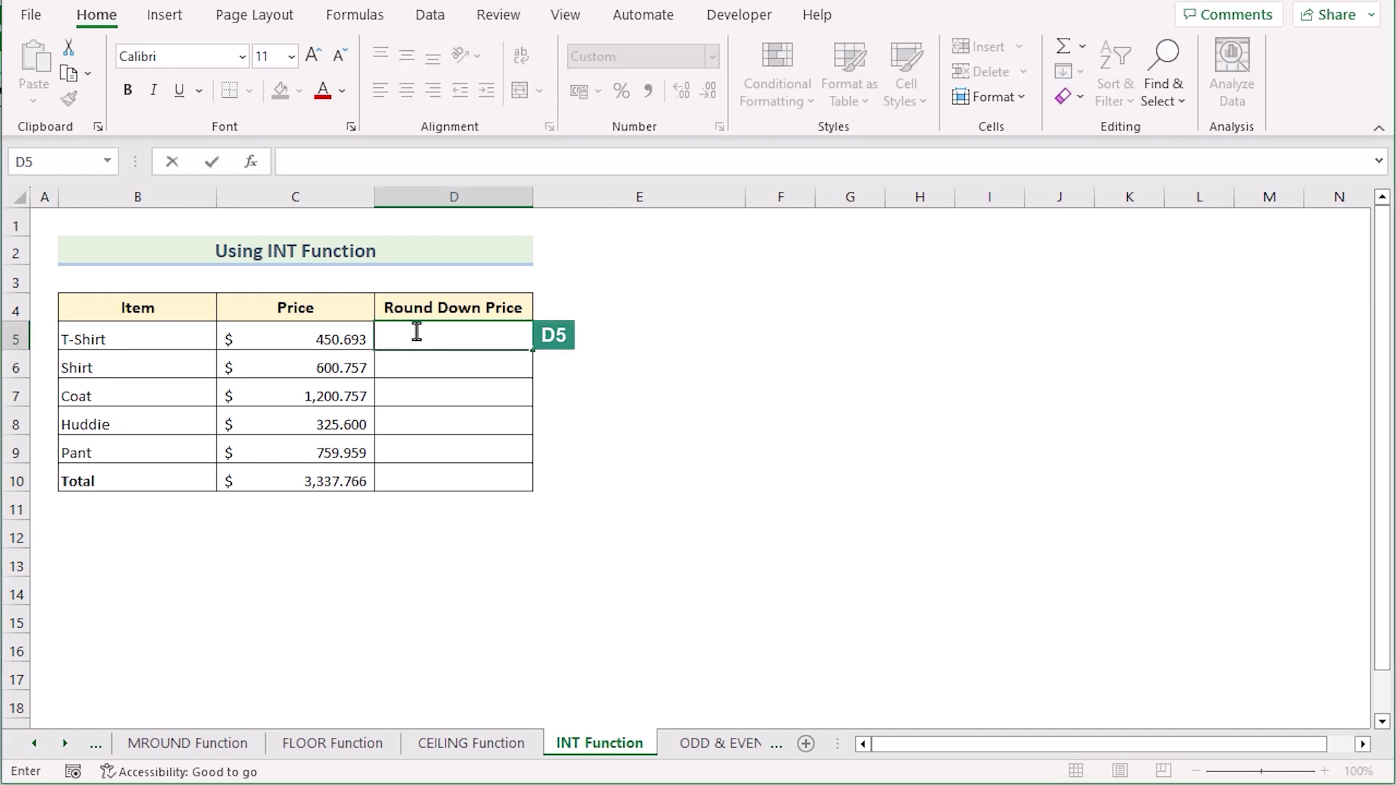
pyautogui.write('=INT(')
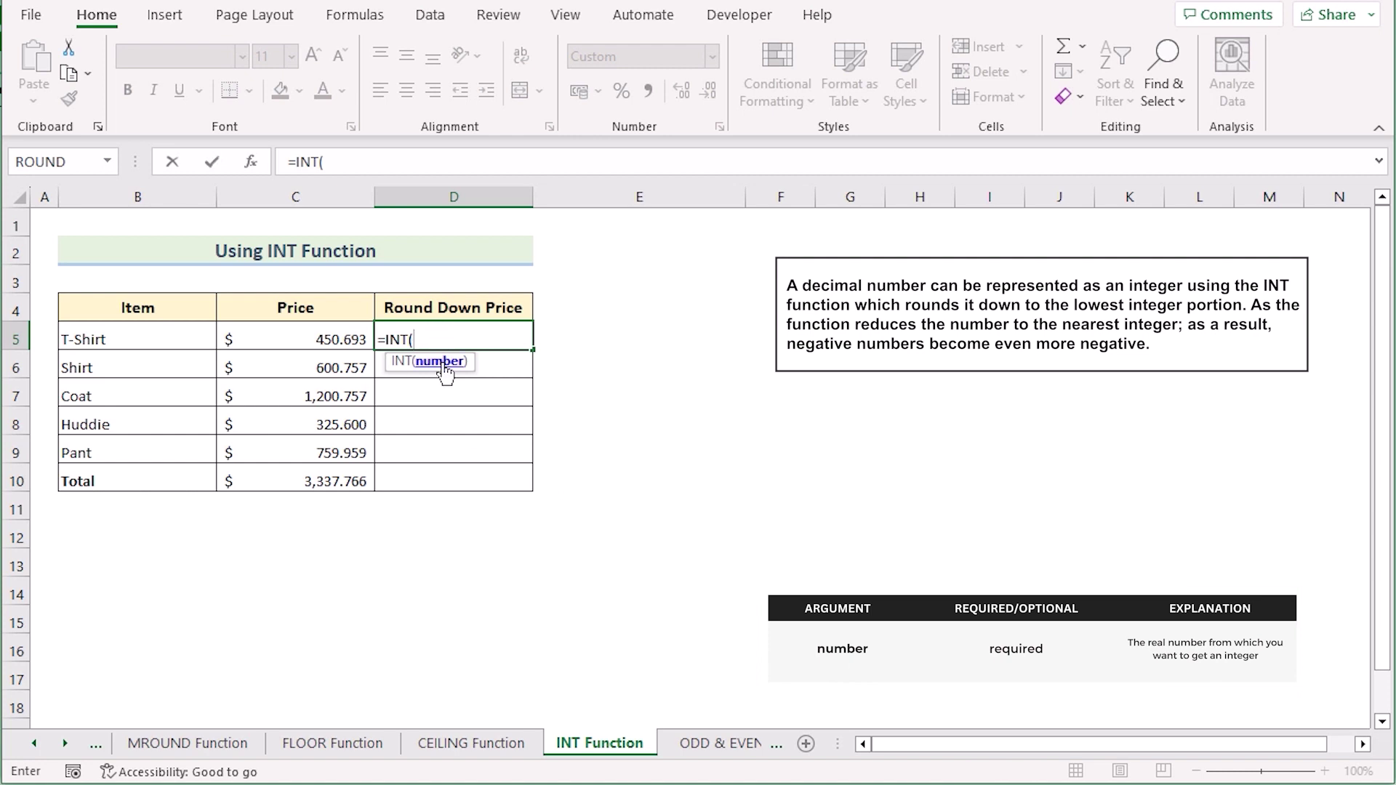
pyautogui.click(279, 331)
pyautogui.write(')')
pyautogui.press('Return')
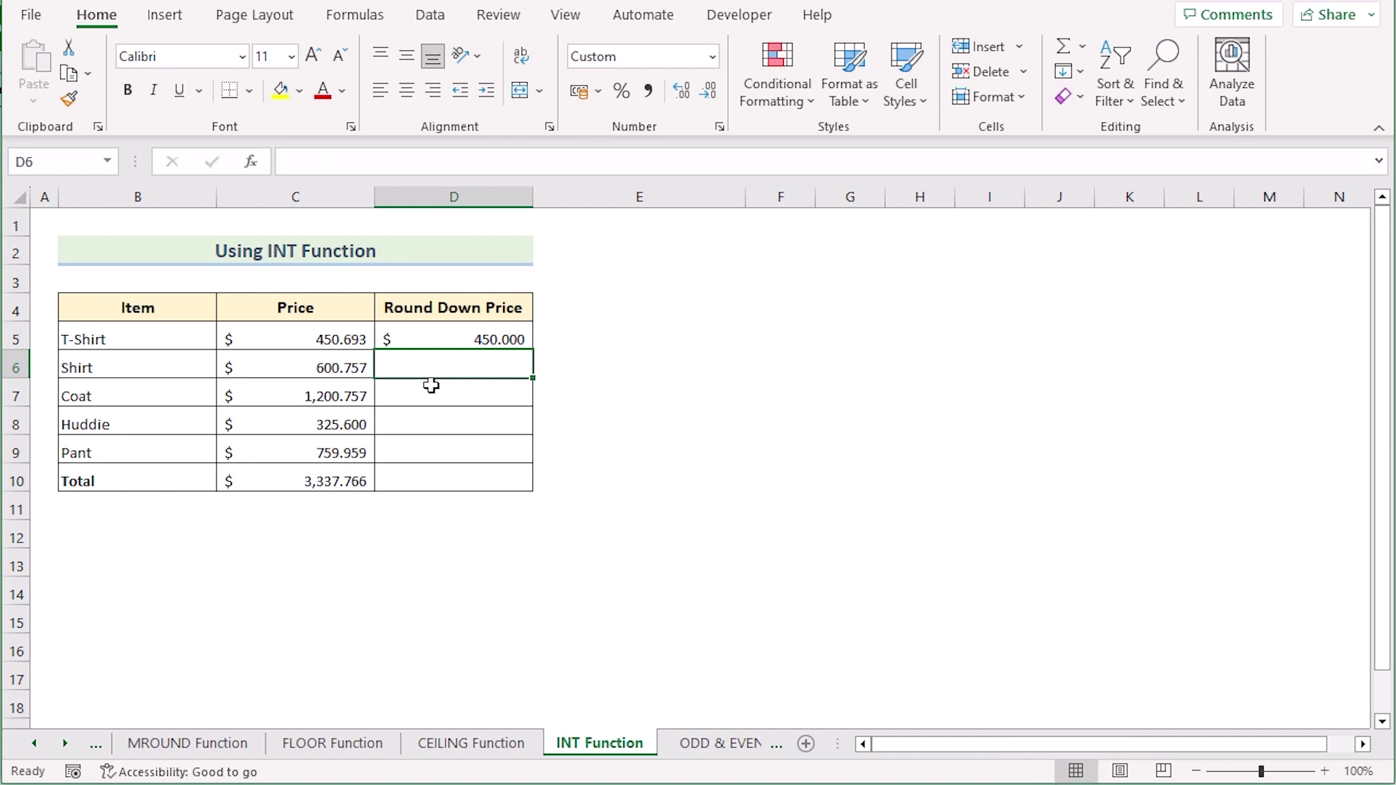
pyautogui.click(525, 340)
pyautogui.moveTo(531, 353); pyautogui.dragTo(535, 487)
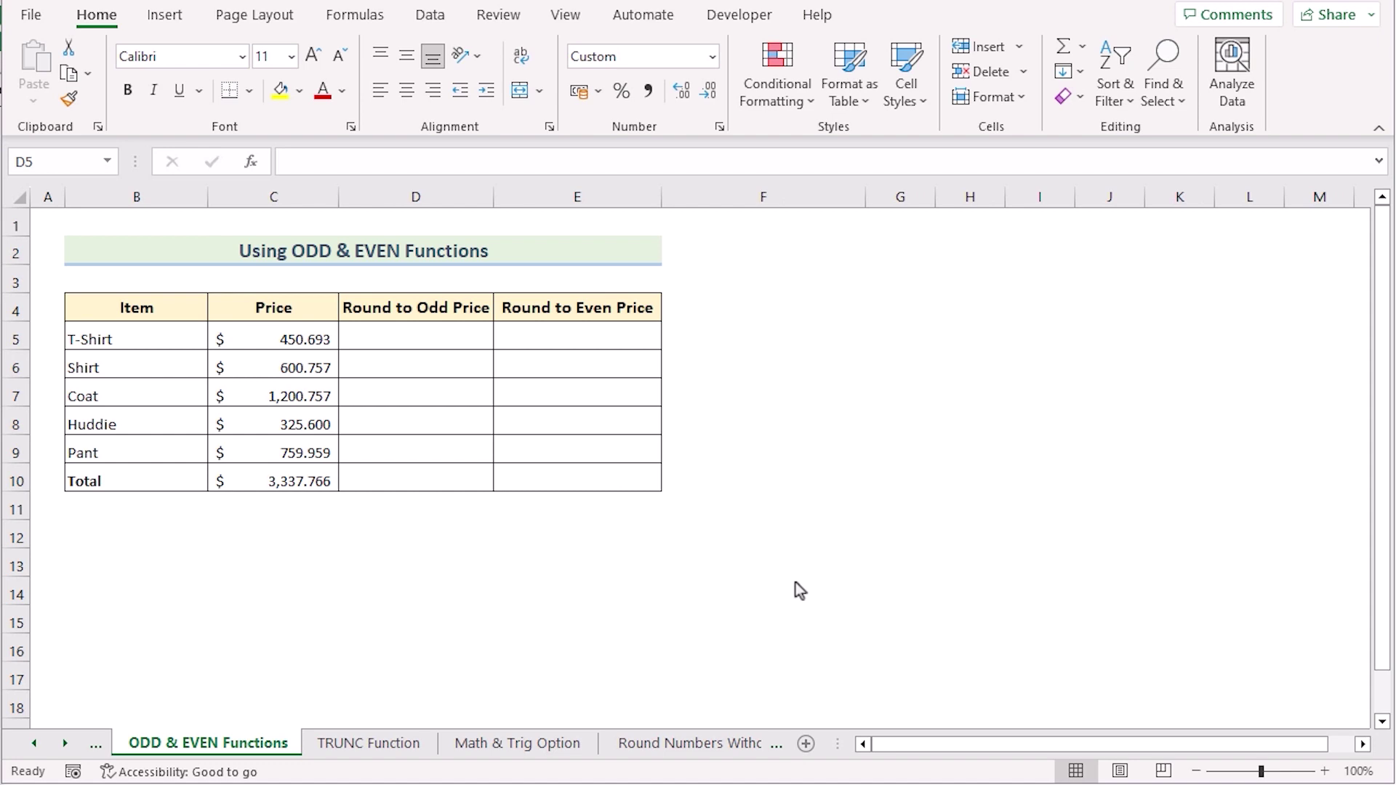
# Step: Enter =ODD(C5) in cell D5 of the ODD & EVEN Functions sheet and fill the formula down through D10
pyautogui.doubleClick(411, 338)
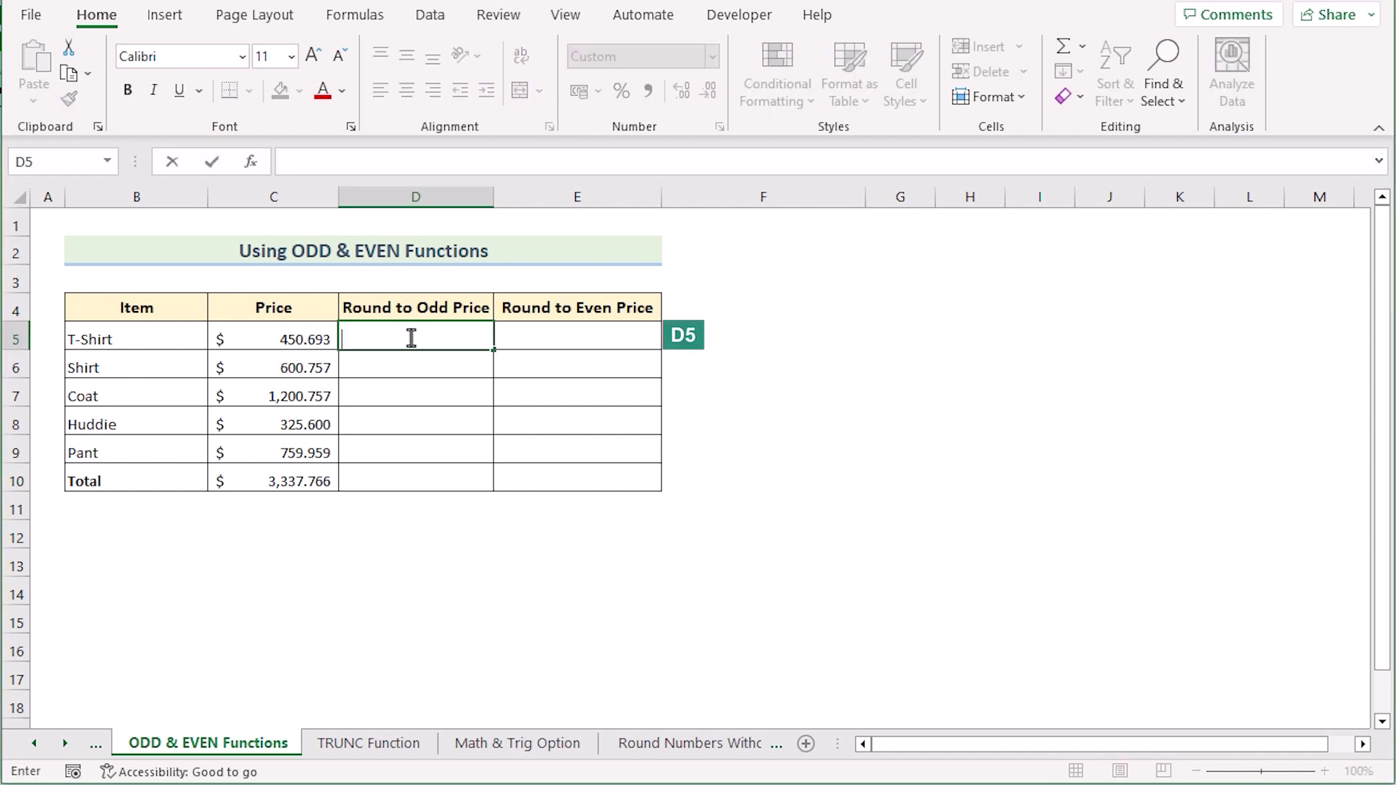
pyautogui.write('=ODD')
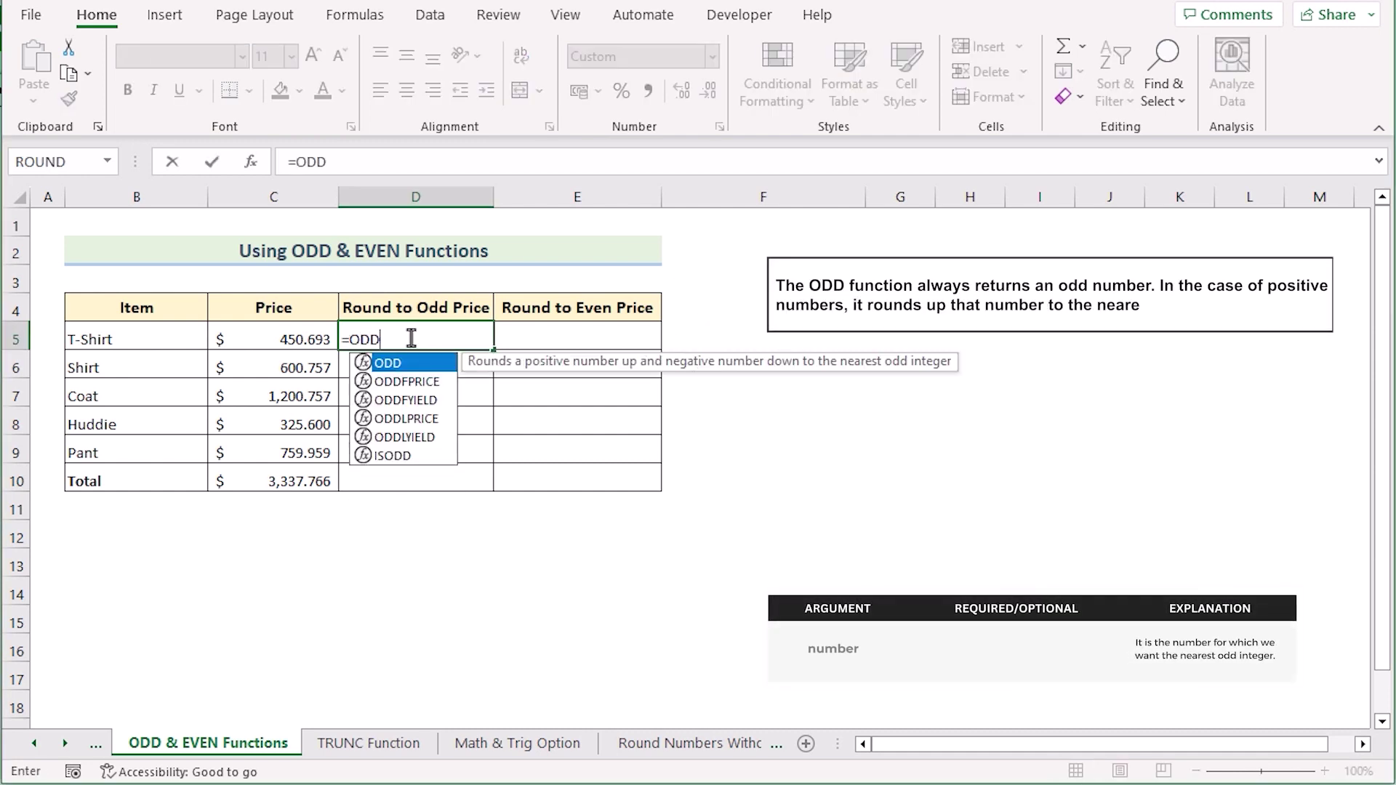
pyautogui.write('(')
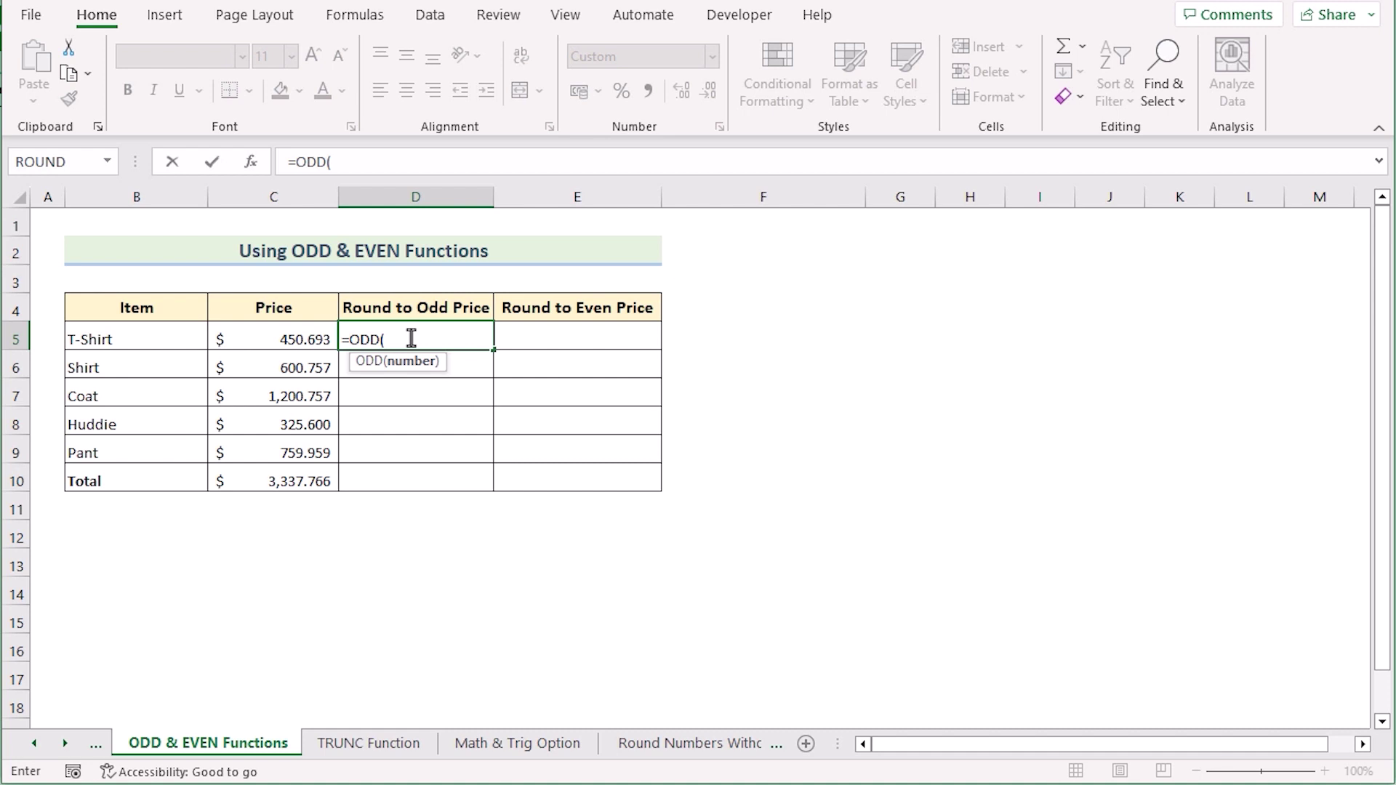
pyautogui.click(260, 339)
pyautogui.write(')')
pyautogui.press('Return')
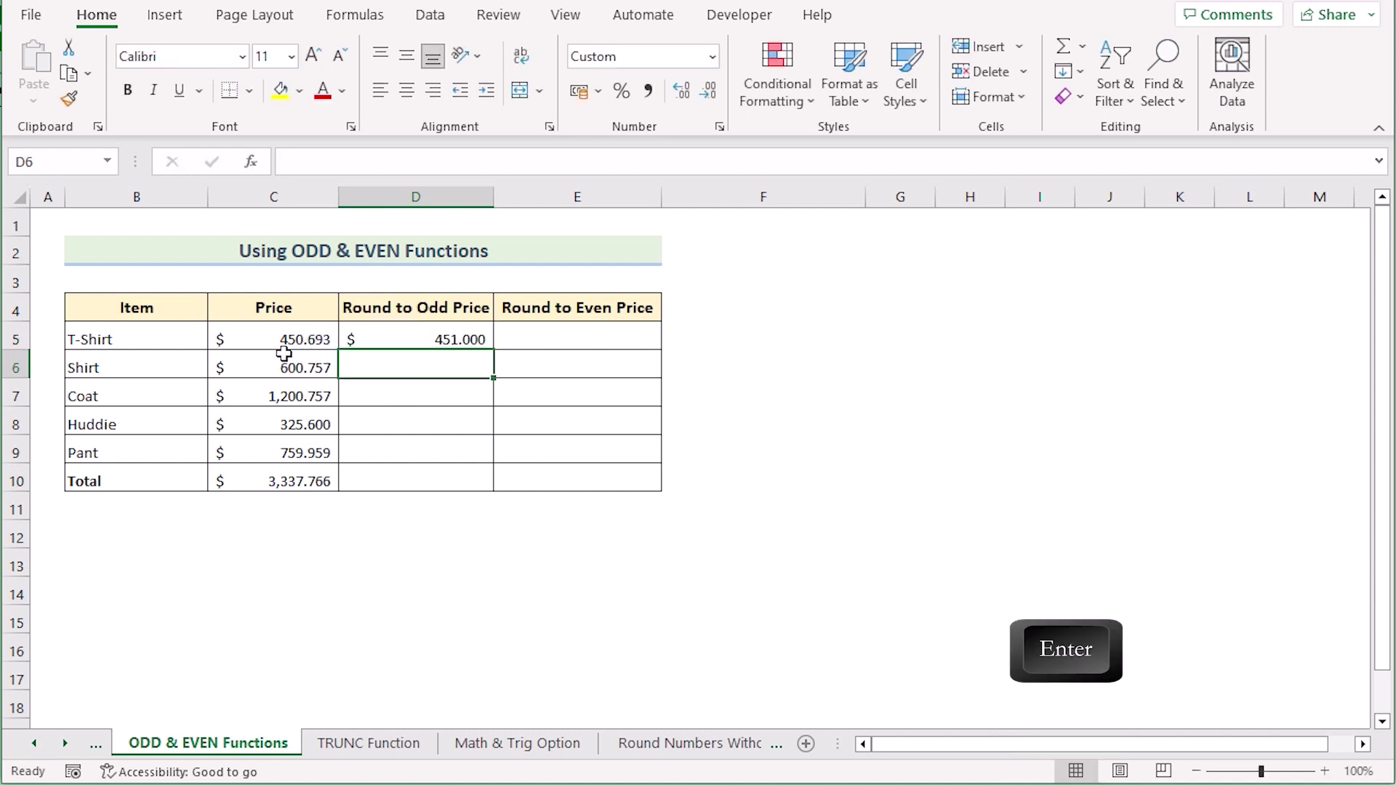
pyautogui.click(393, 339)
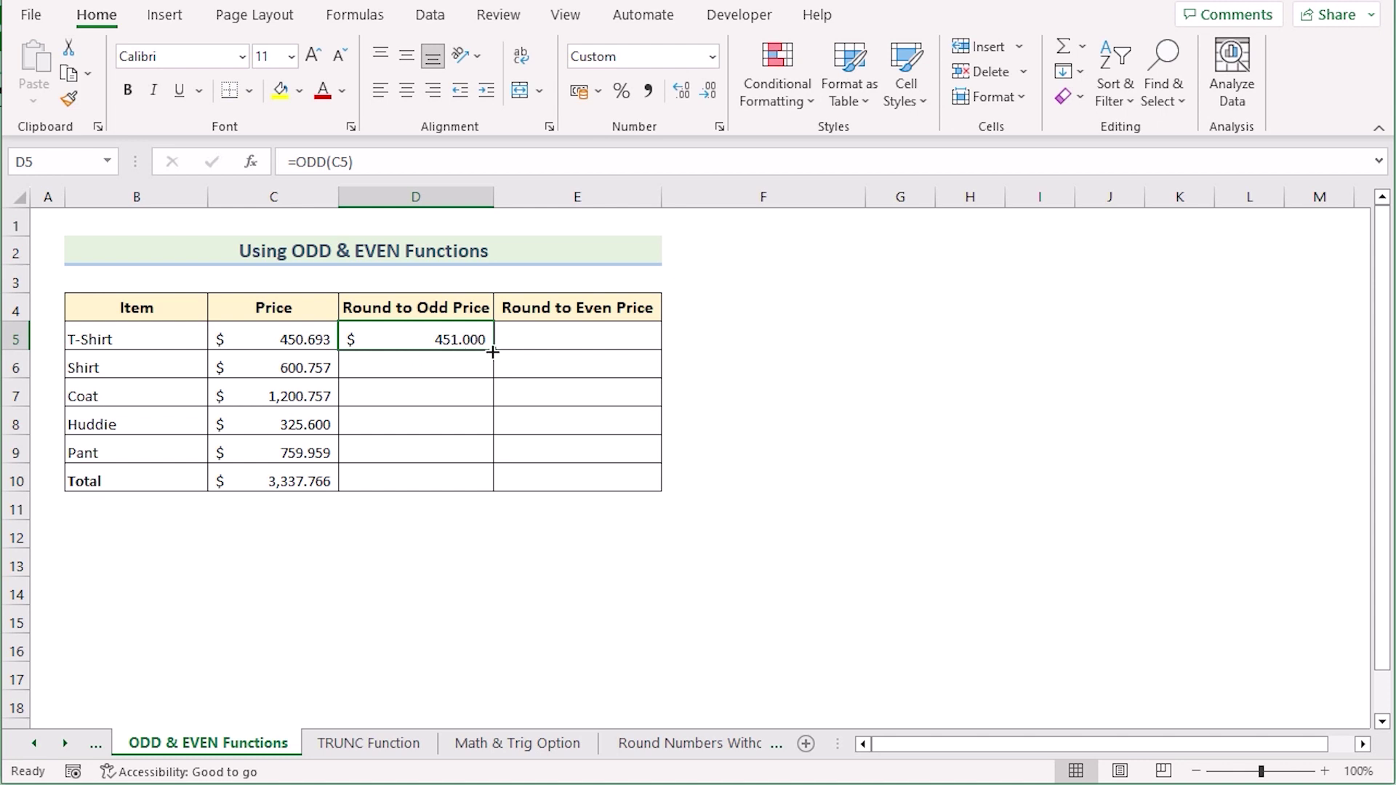
pyautogui.moveTo(494, 351); pyautogui.dragTo(486, 485)
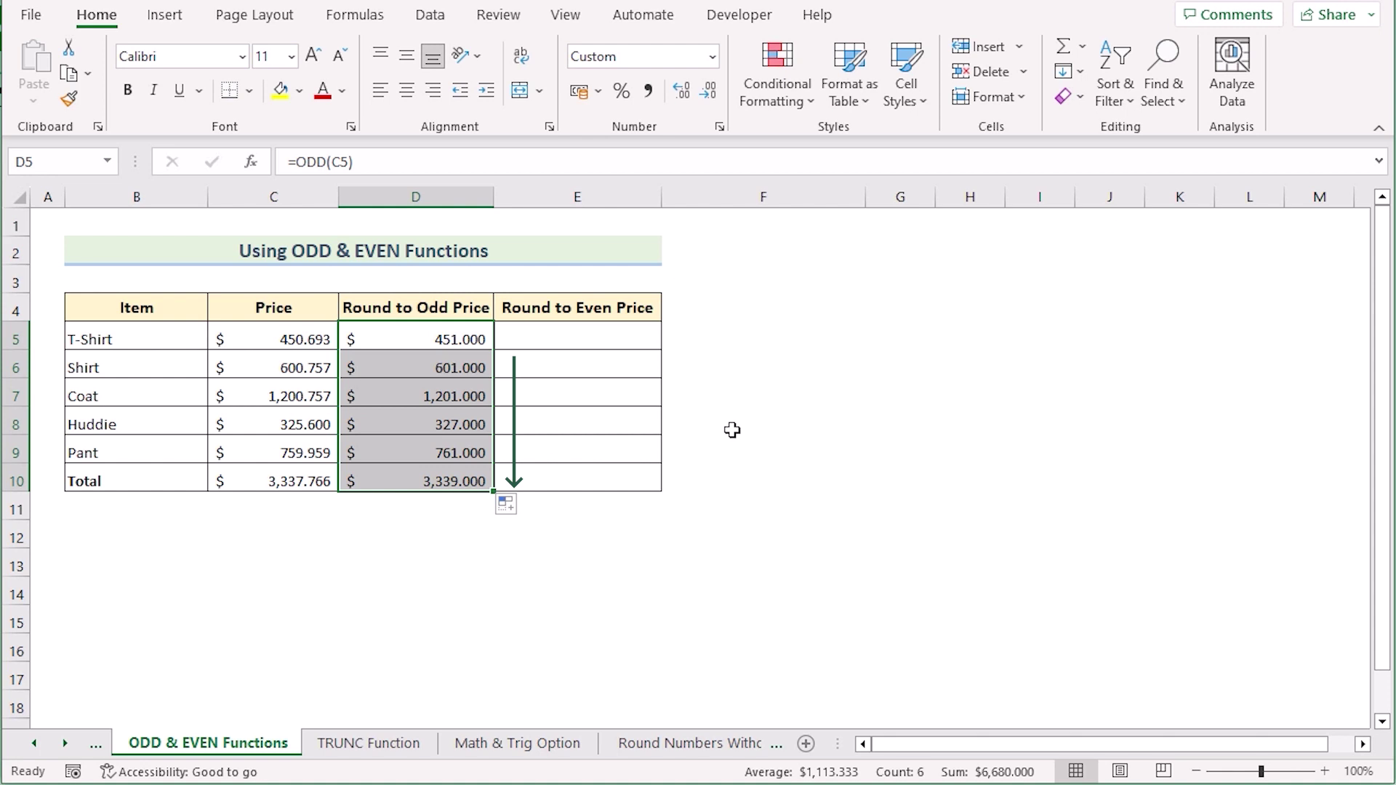
# Step: Enter =EVEN(C5) in cell E5 of the ODD & EVEN Functions sheet and fill the formula down through E10
pyautogui.click(549, 332)
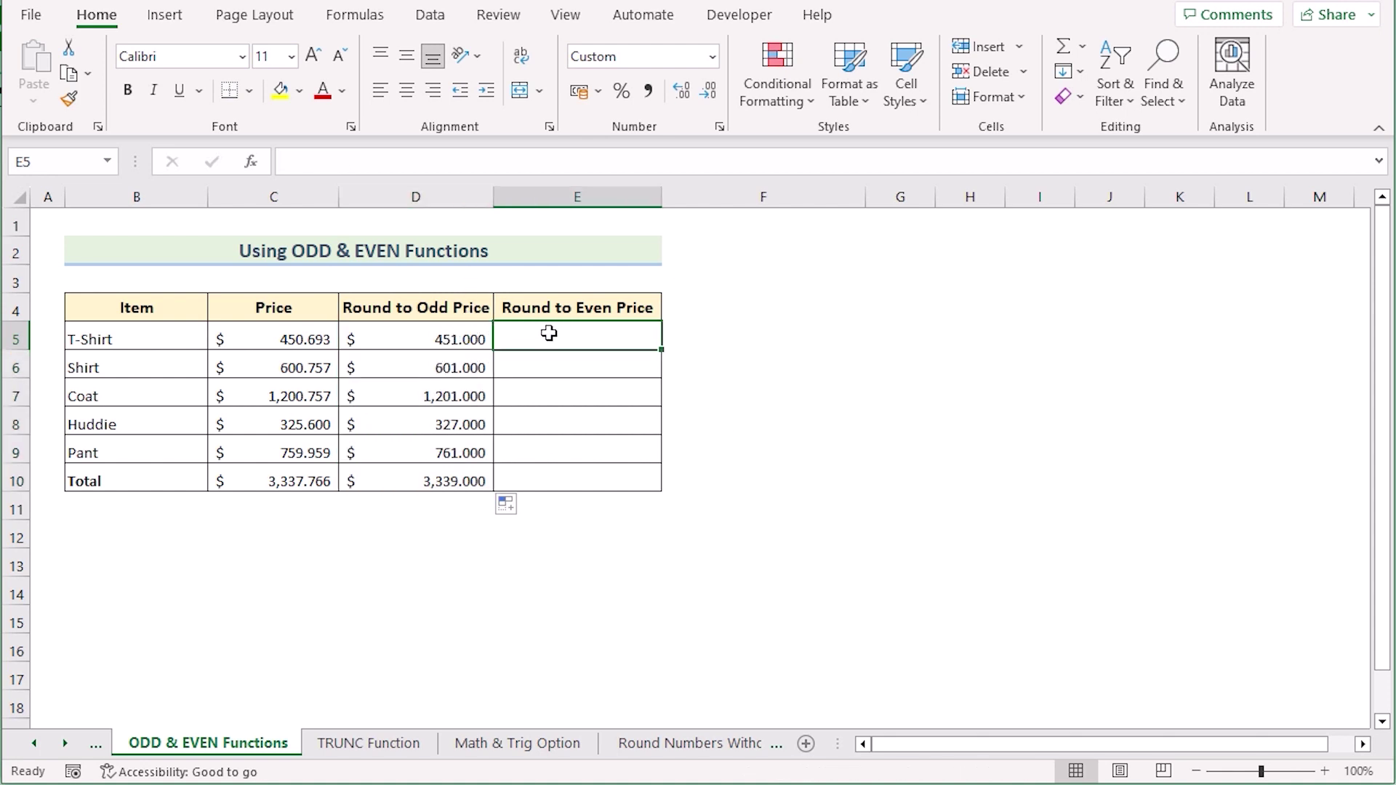
pyautogui.write('=')
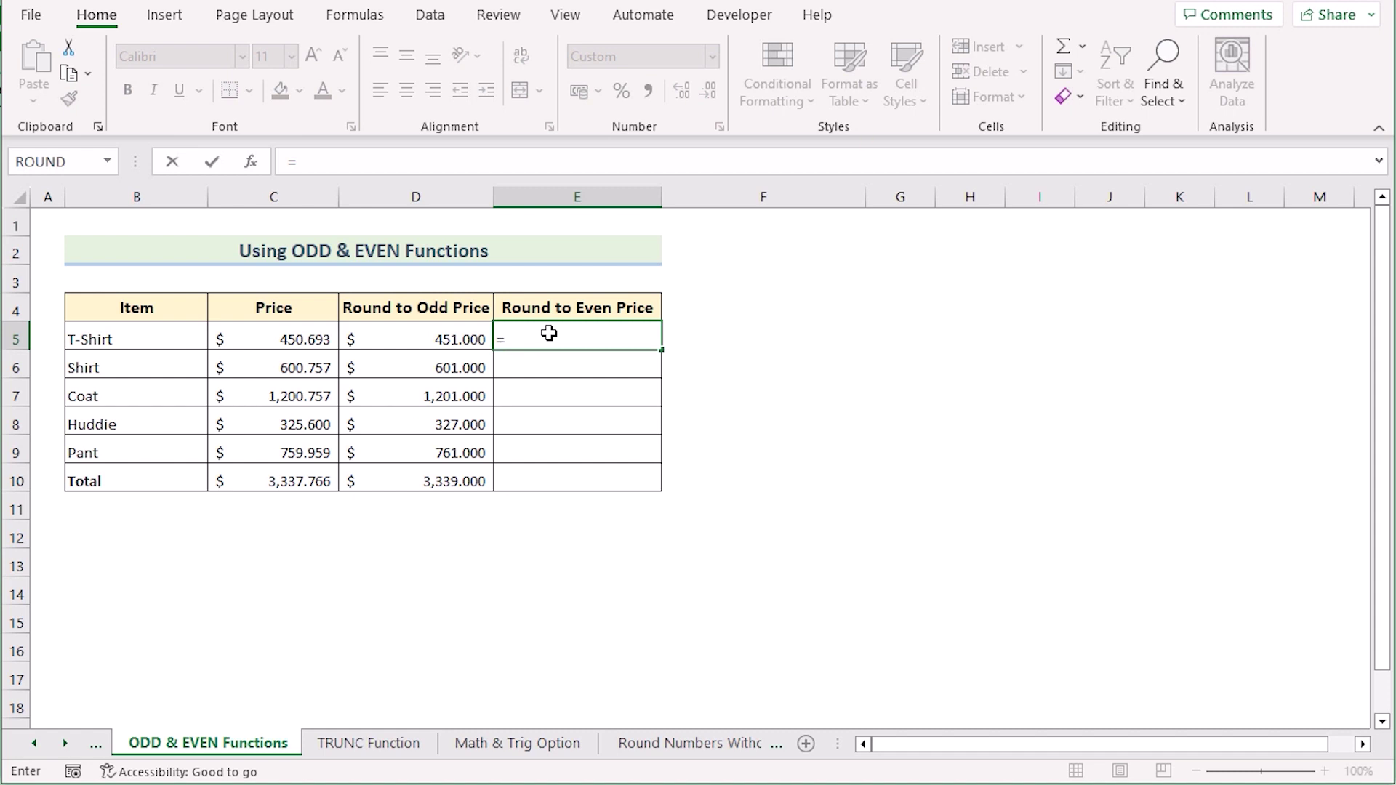
pyautogui.write('EVEN')
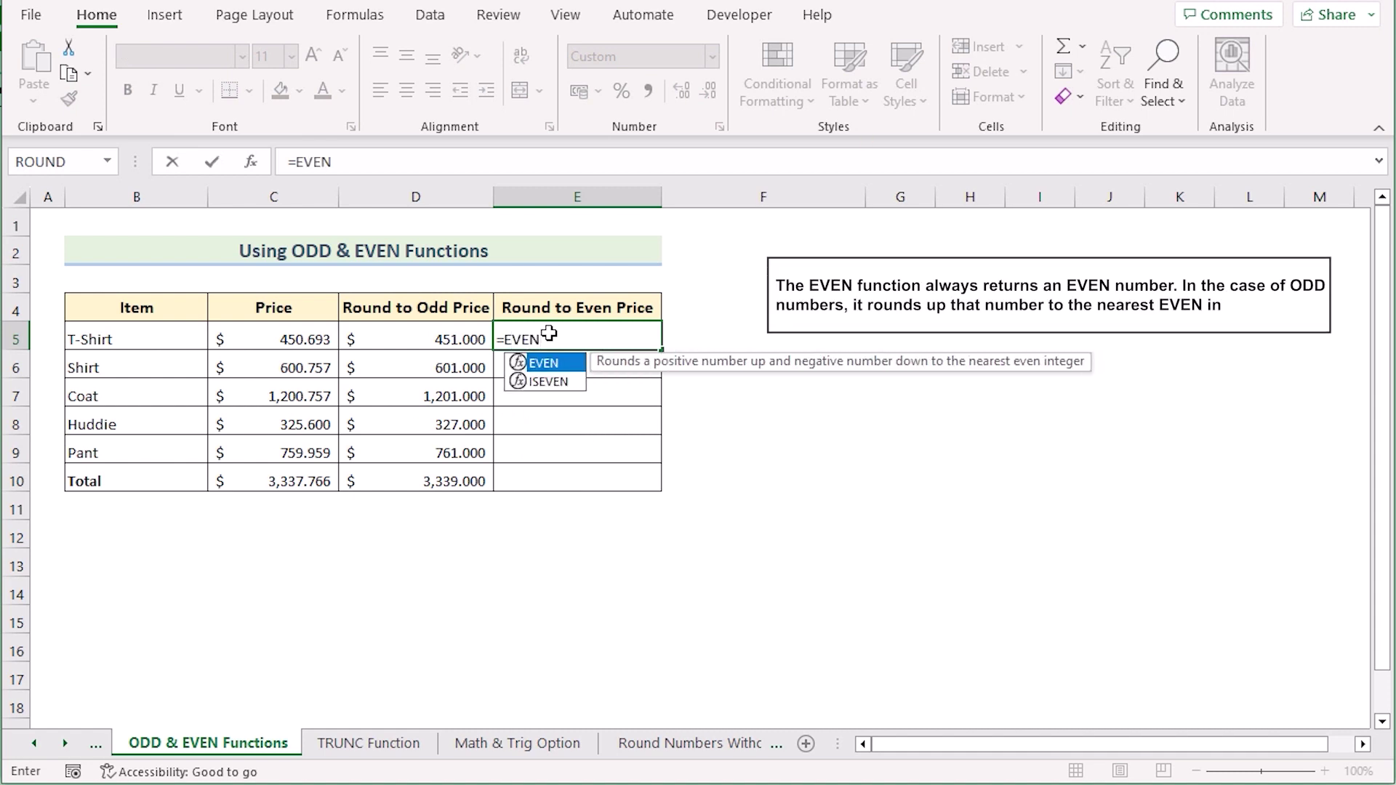
pyautogui.write('(')
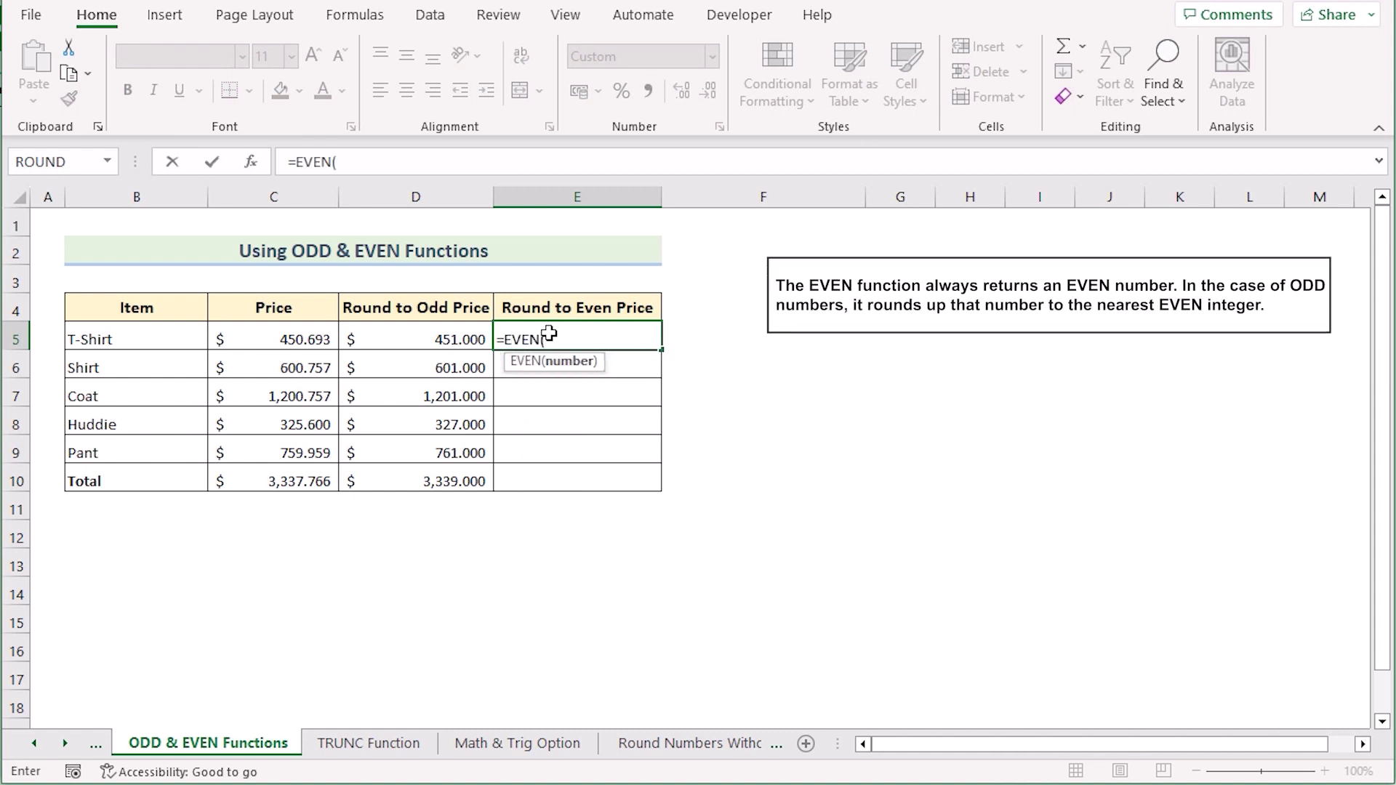
pyautogui.click(284, 335)
pyautogui.write(')')
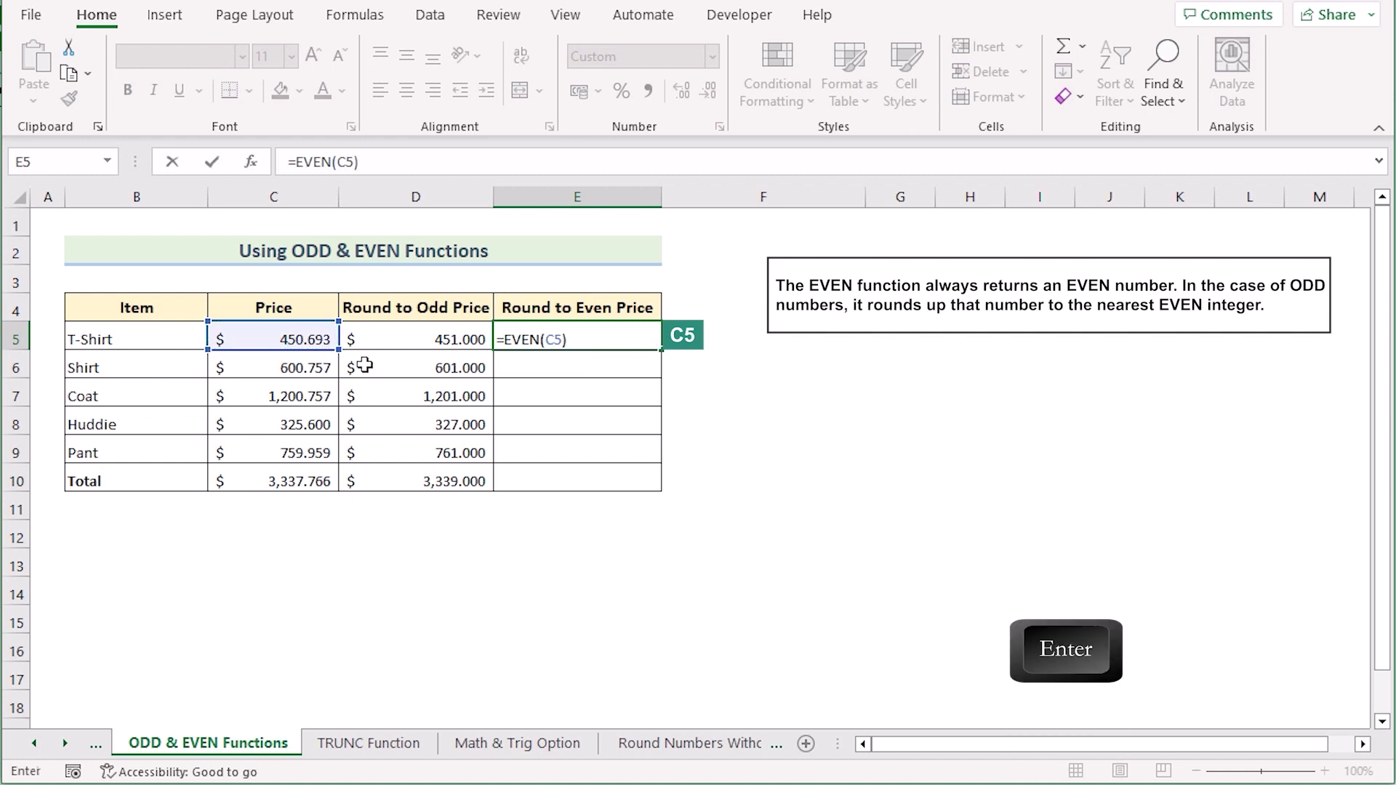
pyautogui.press('Return')
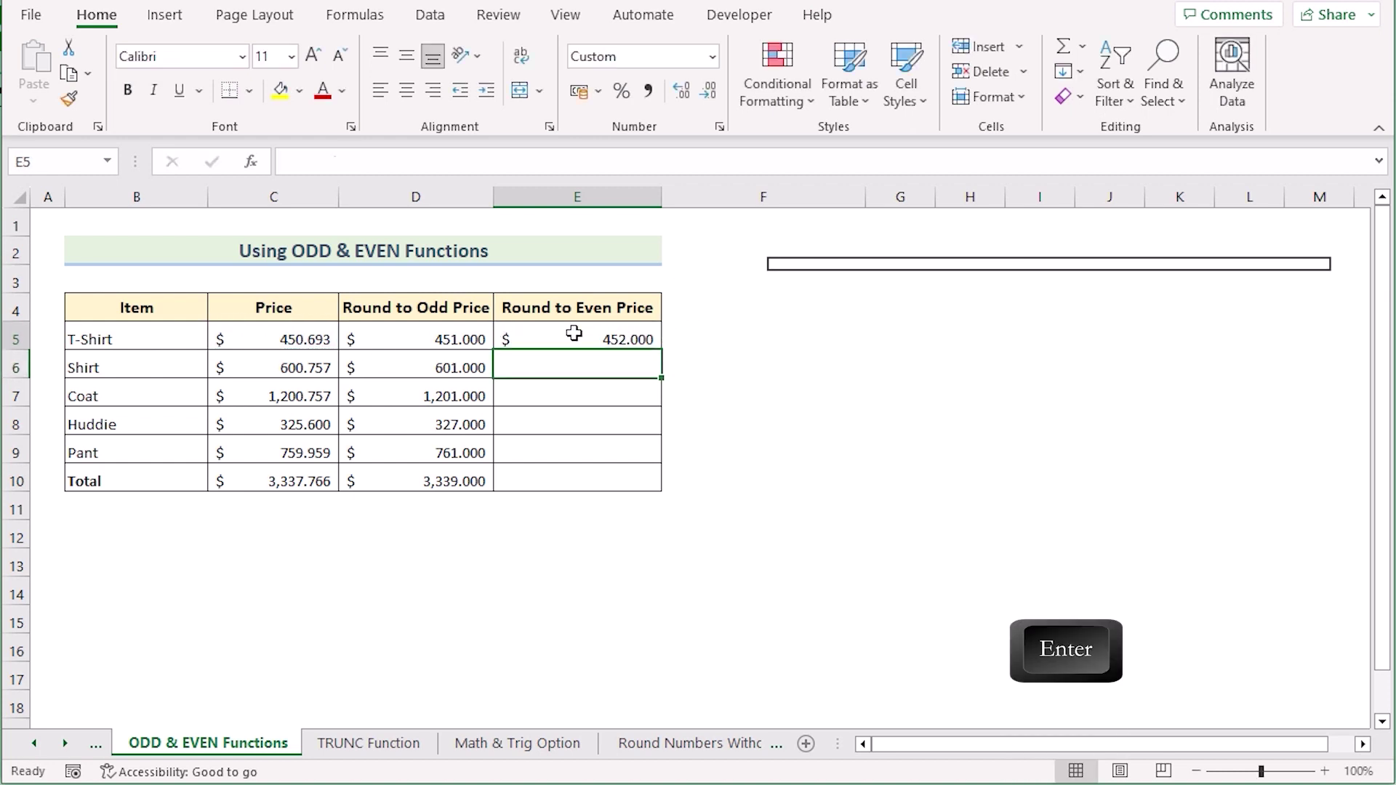
pyautogui.click(574, 335)
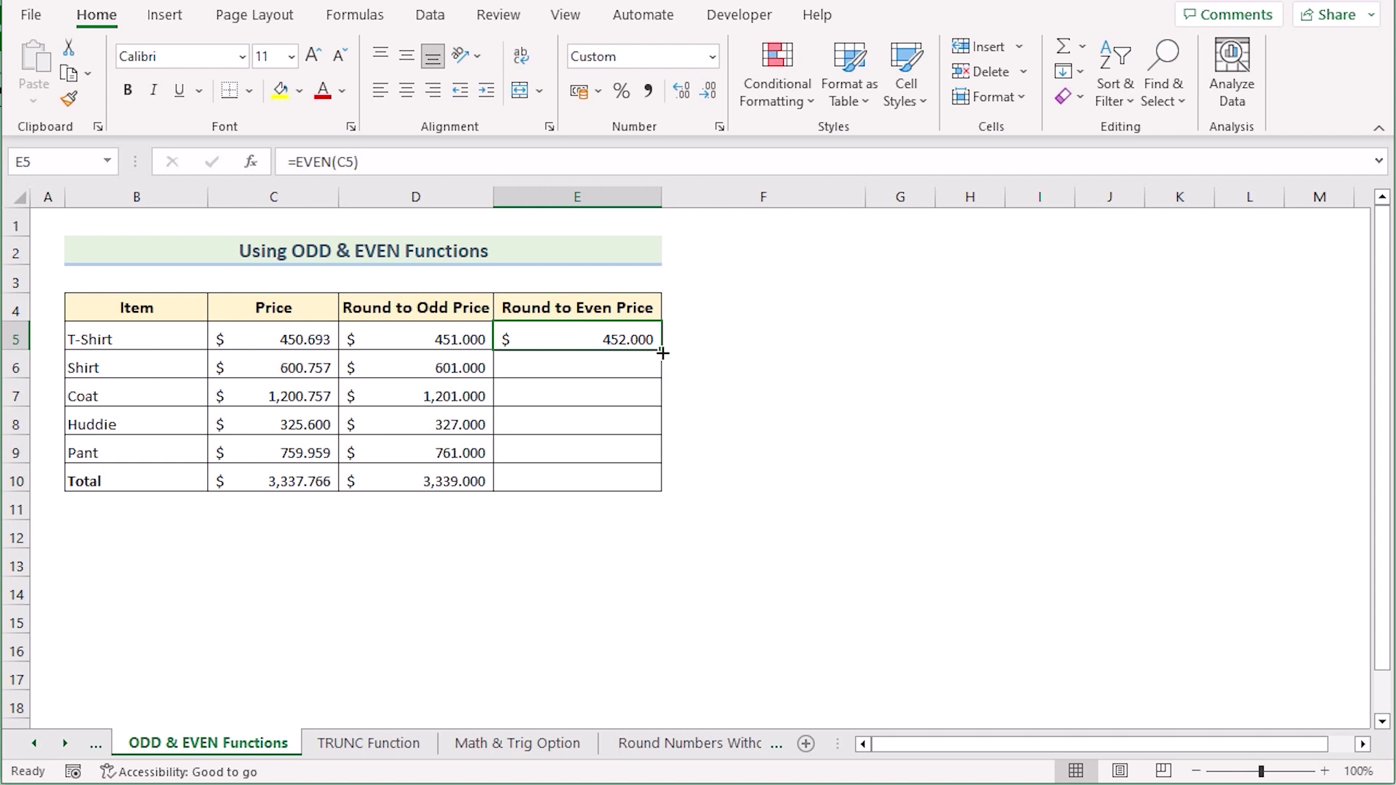
pyautogui.moveTo(663, 352); pyautogui.dragTo(647, 487)
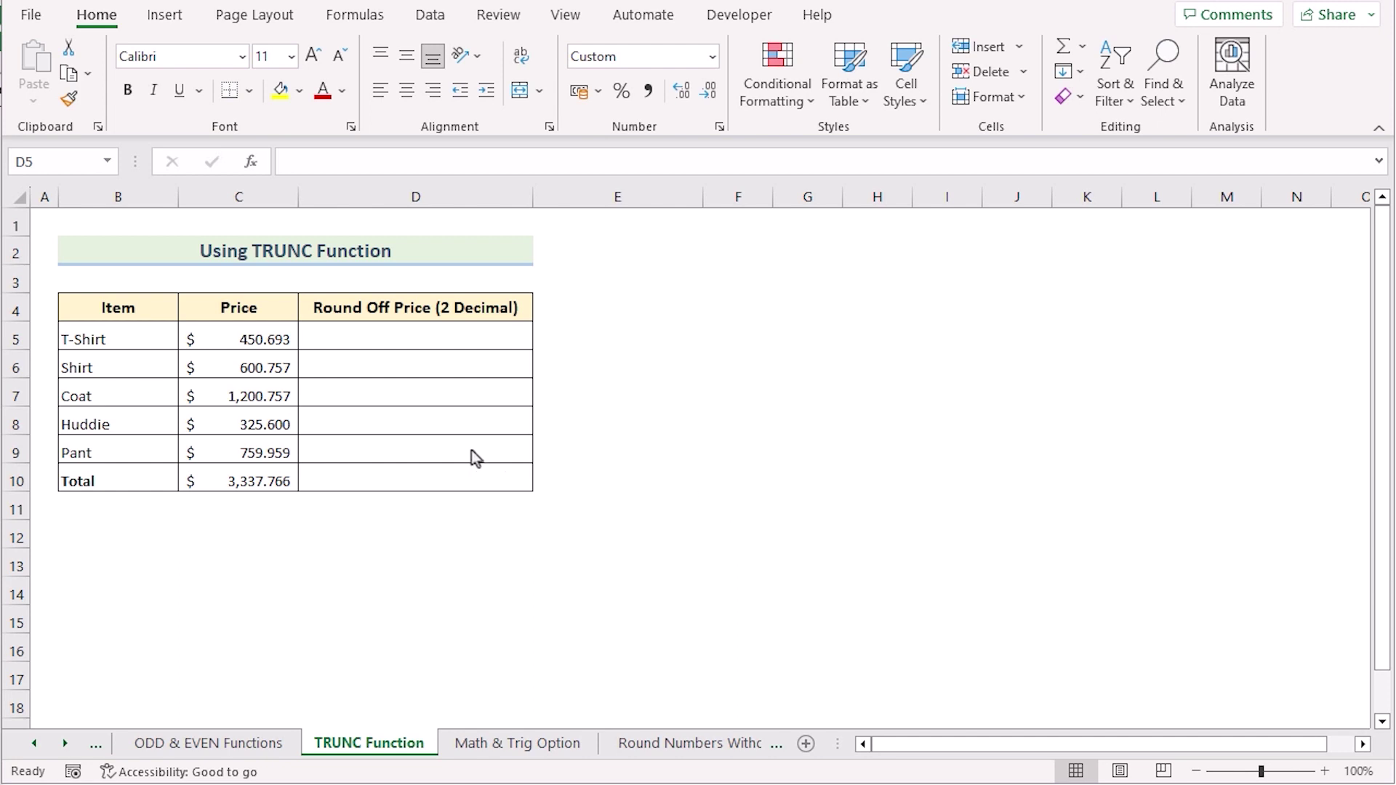
# Step: Enter =TRUNC(C5,2) in cell D5 of the TRUNC Function sheet and fill the formula down through D10
pyautogui.doubleClick(386, 334)
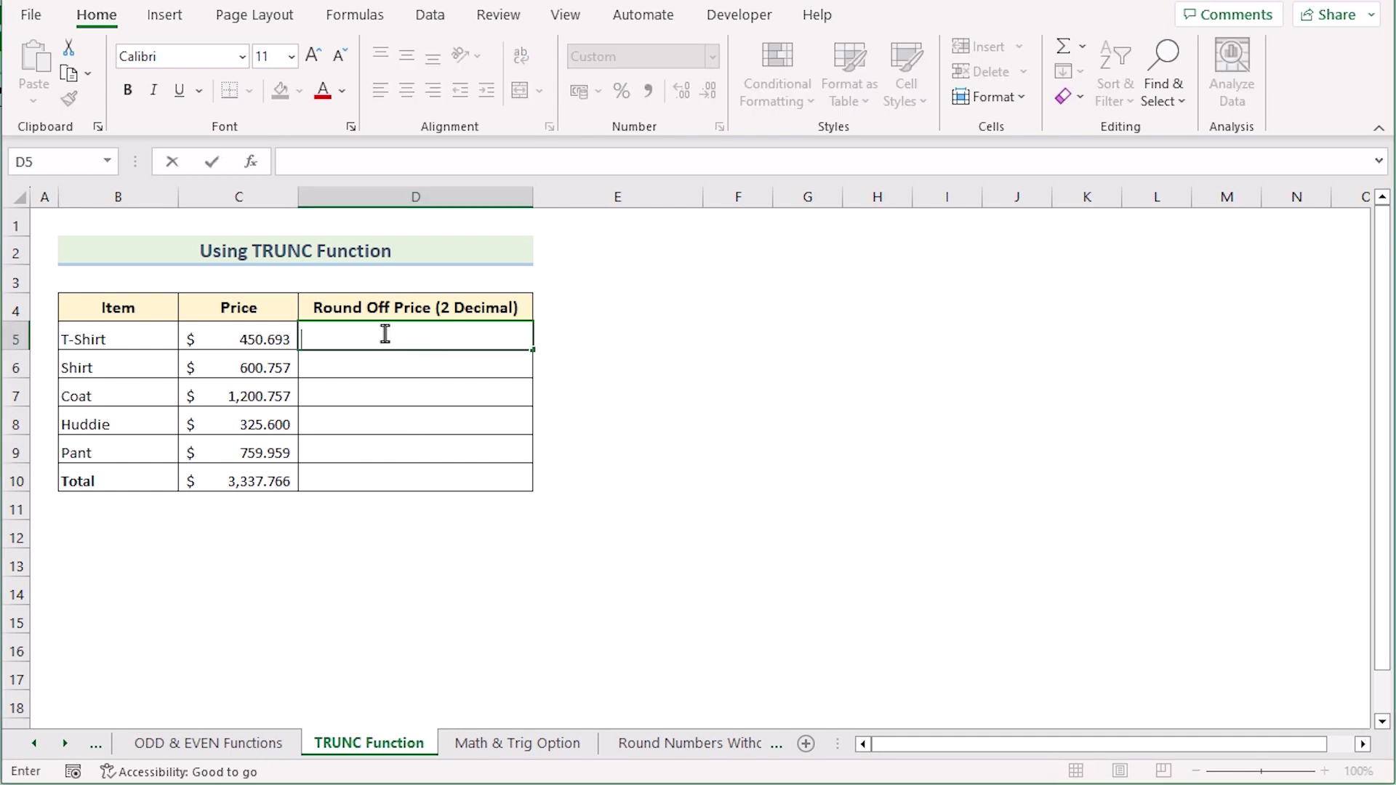
pyautogui.write('=TRUNC(')
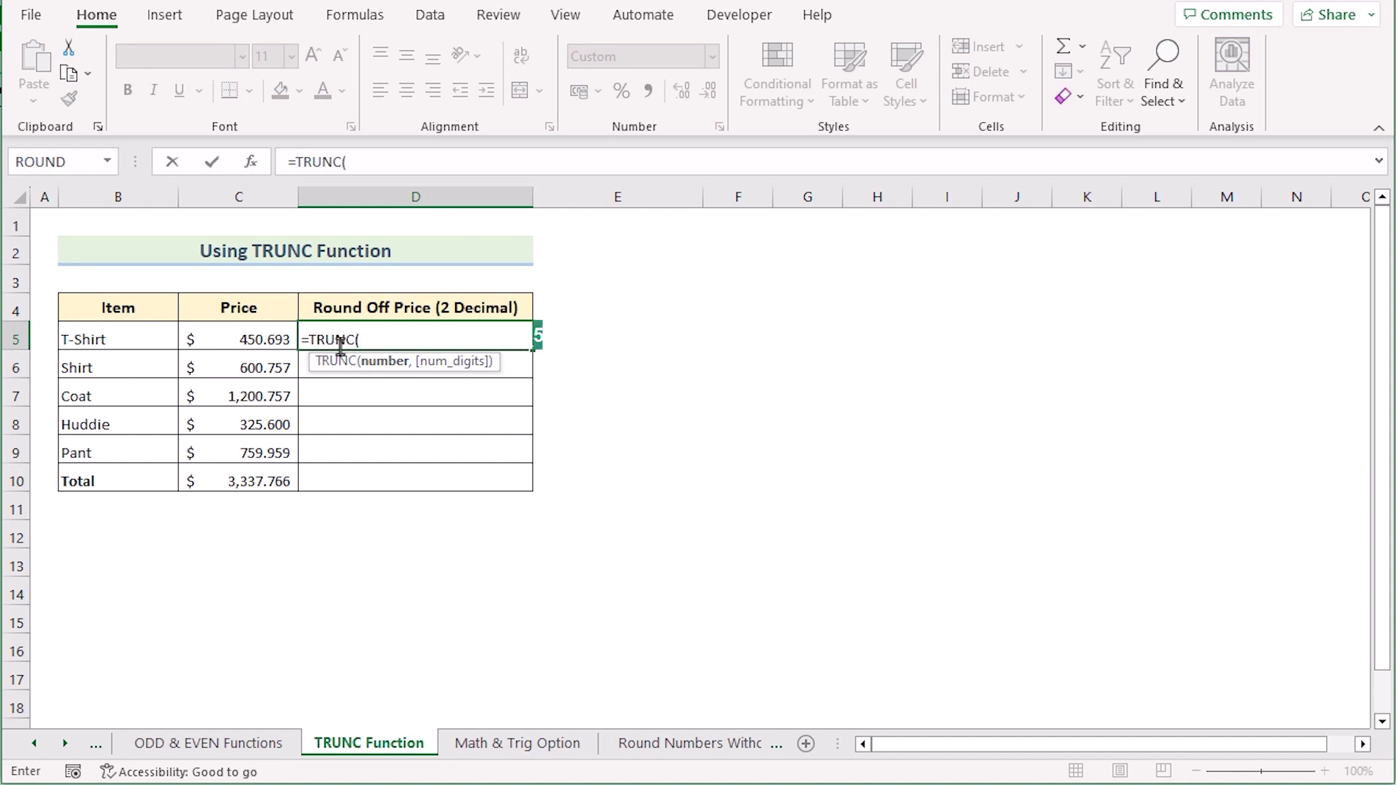
pyautogui.click(212, 340)
pyautogui.write(',')
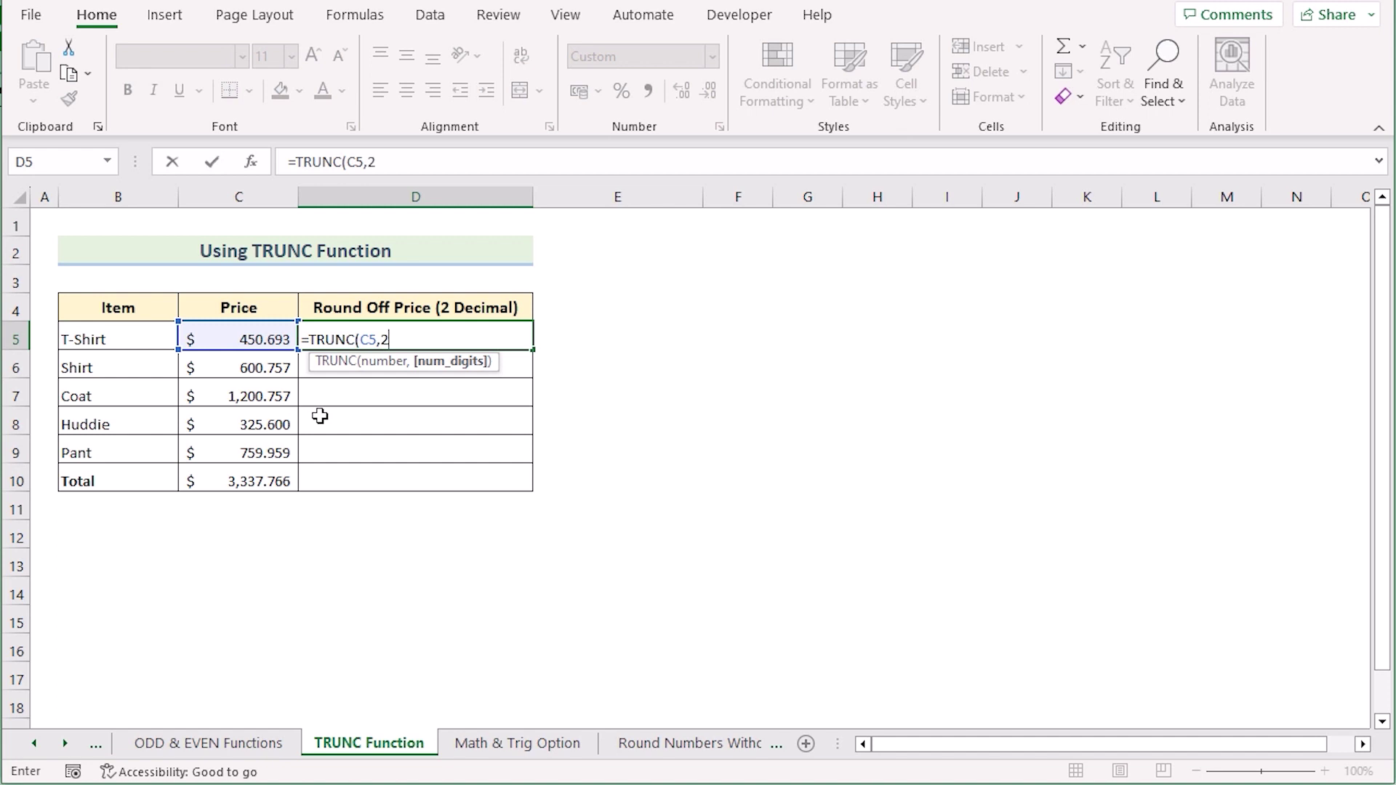
pyautogui.write('2)')
pyautogui.press('Return')
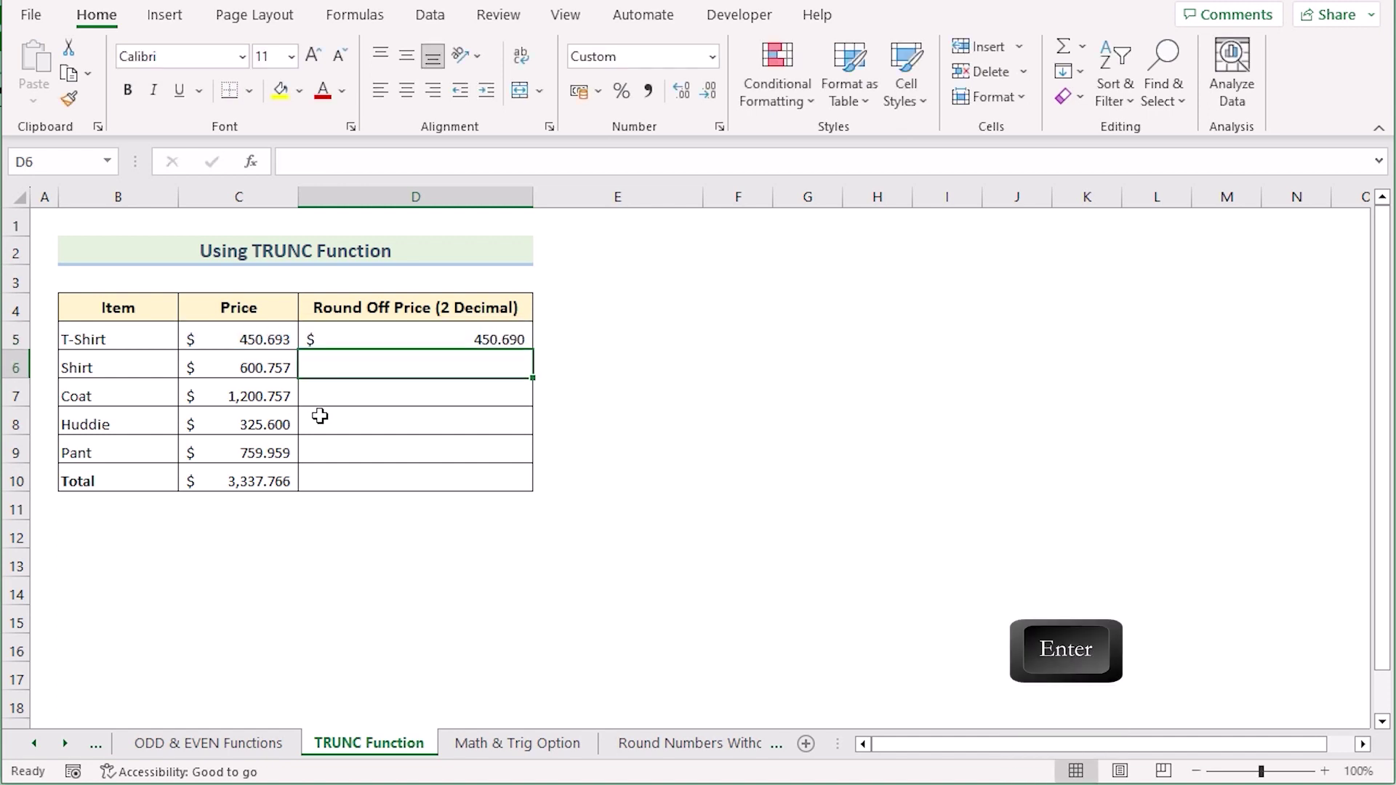
pyautogui.click(427, 336)
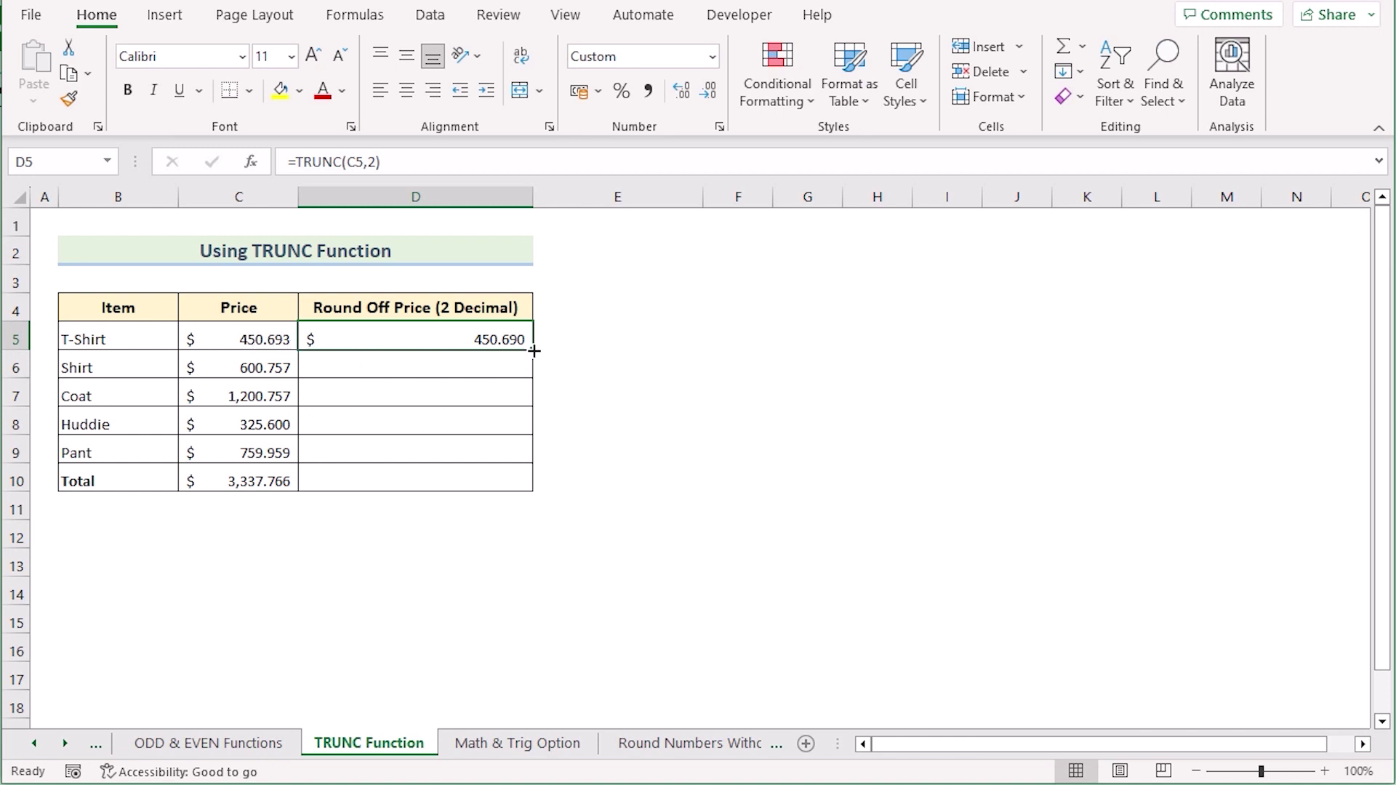
pyautogui.moveTo(534, 350); pyautogui.dragTo(536, 489)
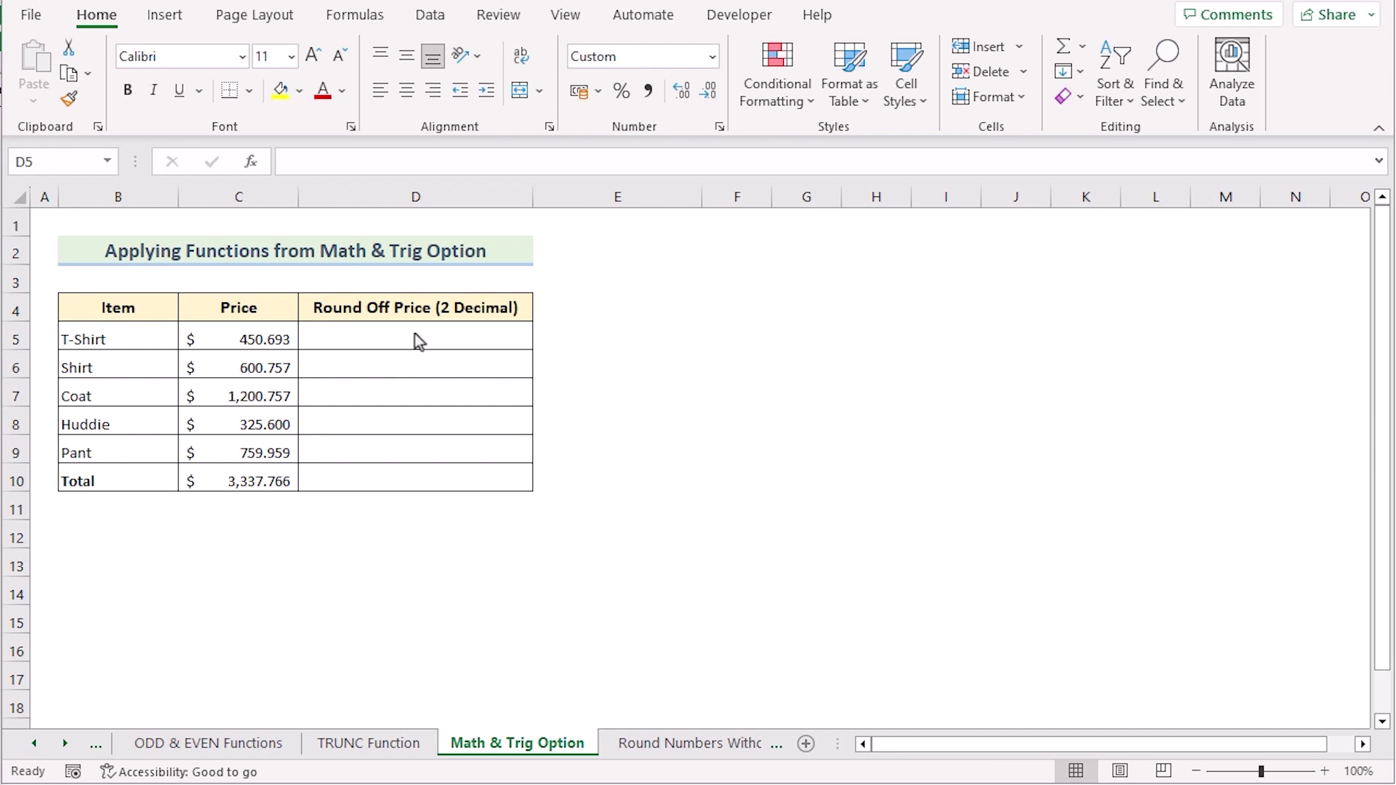
# Step: Insert the Math & Trig function ROUND in D5 of the Math & Trig Option sheet with Number C5 and Num_digits 2, and fill it down through D10
pyautogui.click(408, 334)
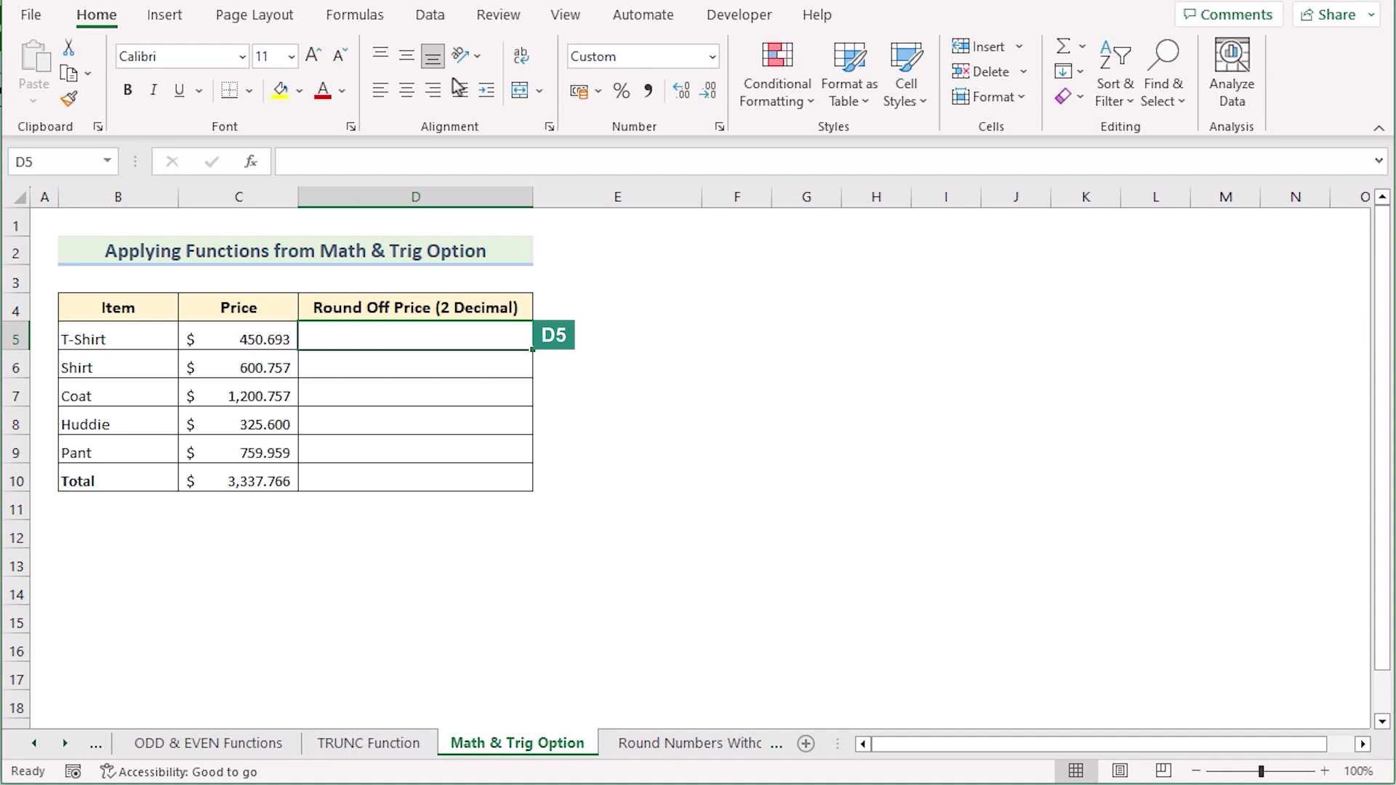
pyautogui.click(355, 16)
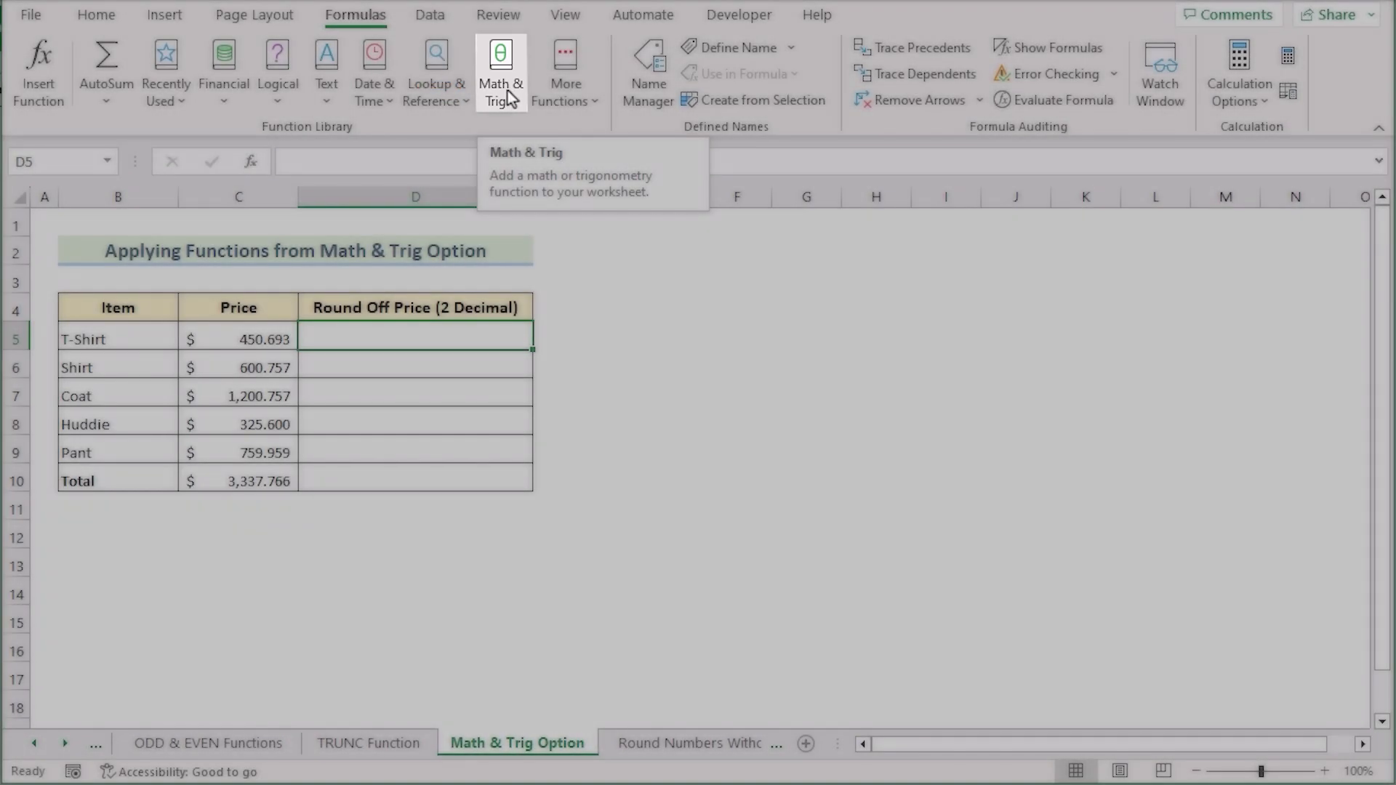
pyautogui.click(509, 95)
pyautogui.moveTo(646, 186); pyautogui.dragTo(631, 587)
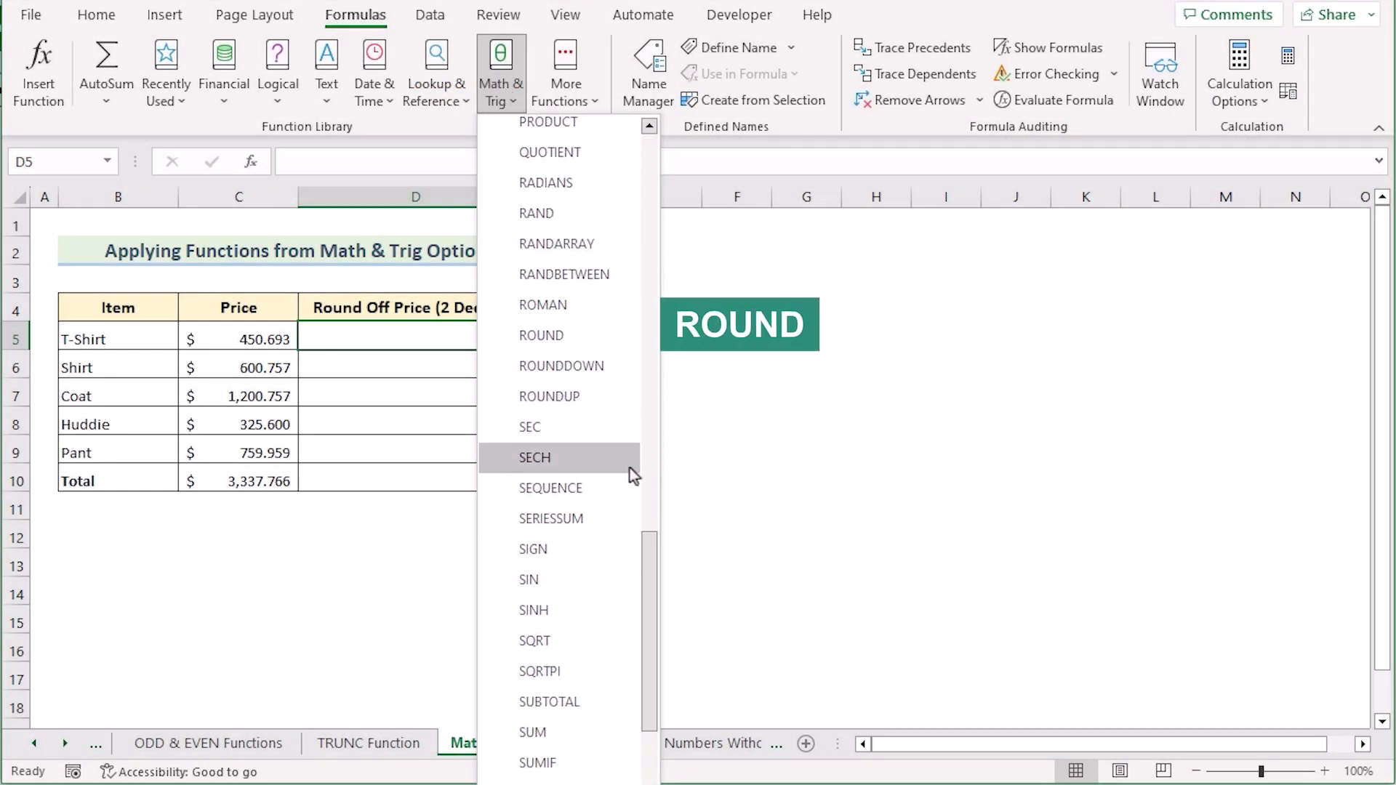
pyautogui.click(570, 338)
pyautogui.moveTo(637, 229); pyautogui.dragTo(778, 247)
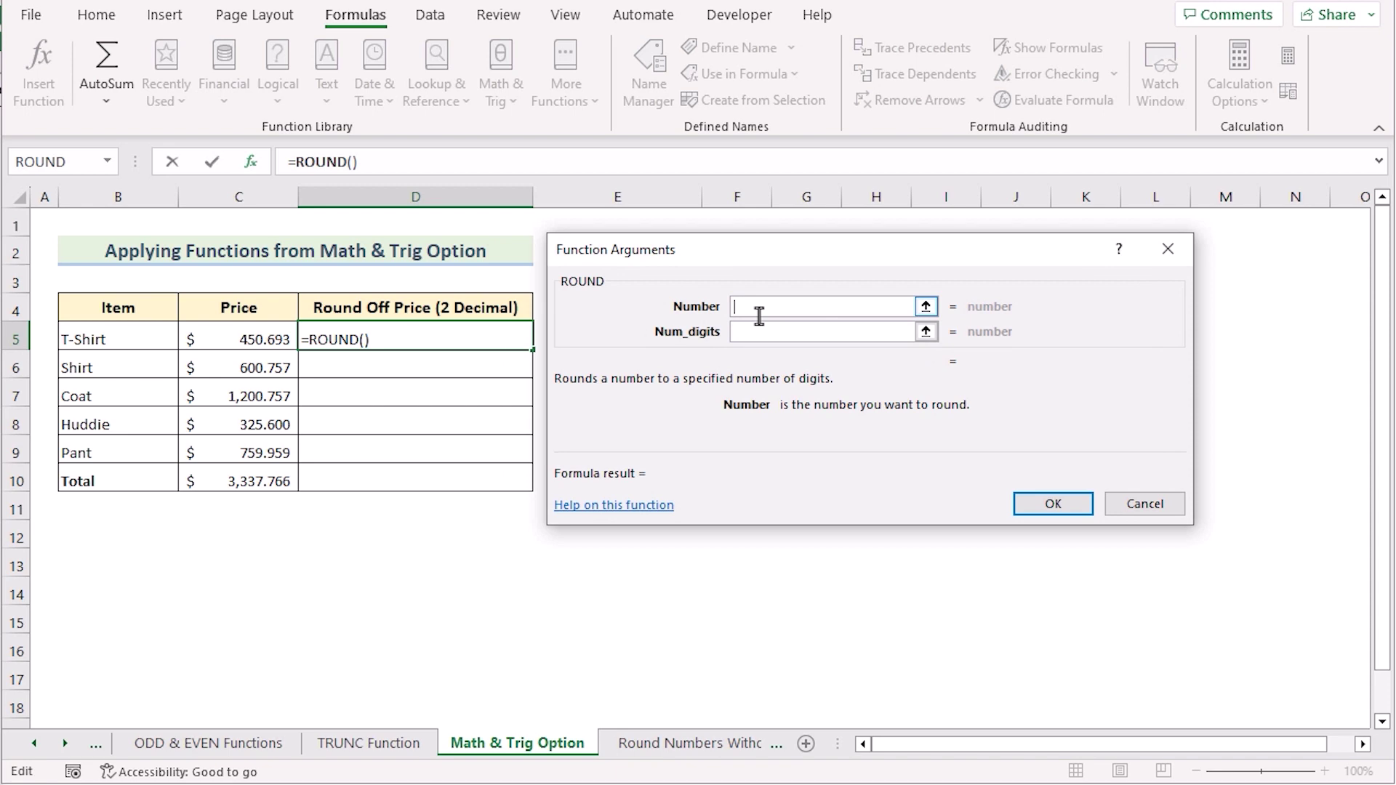
pyautogui.click(219, 340)
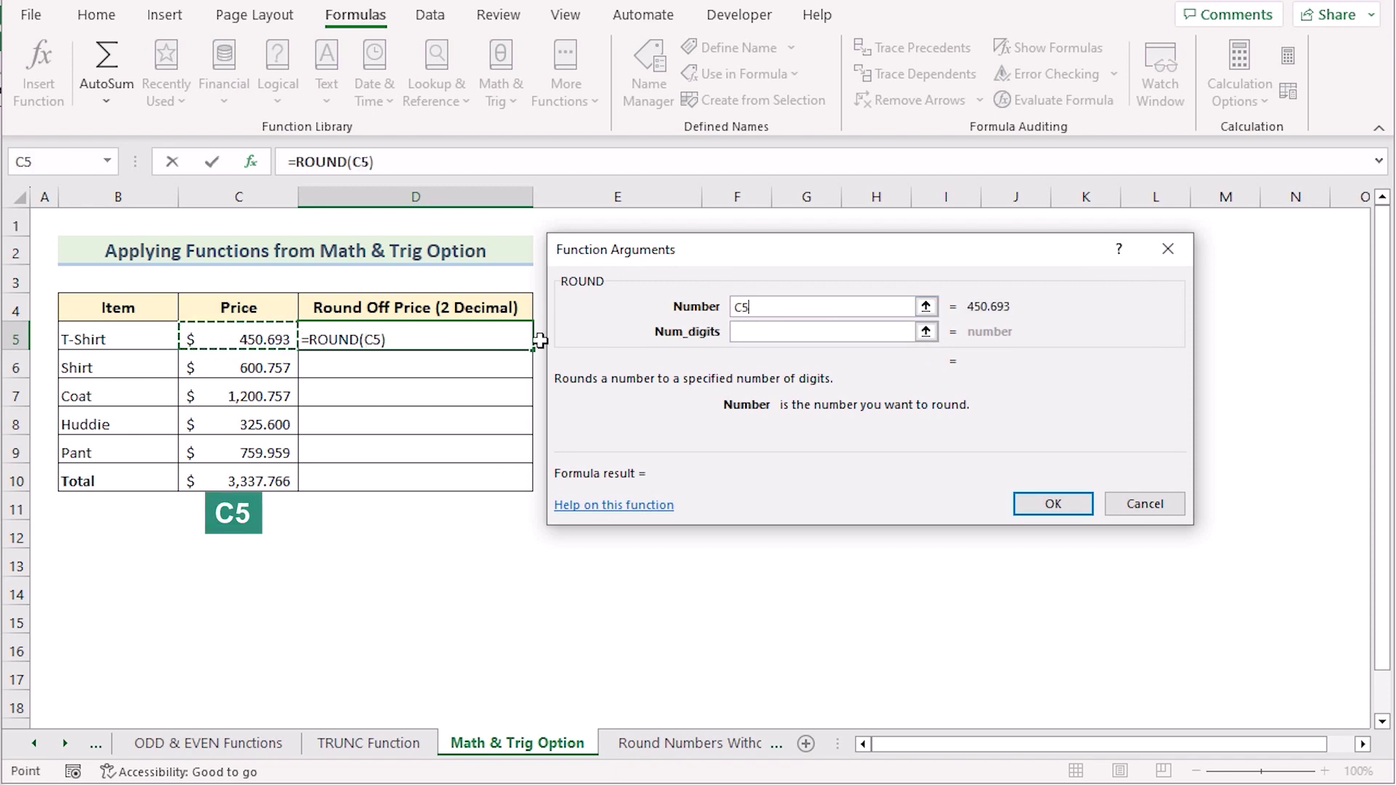
pyautogui.click(759, 333)
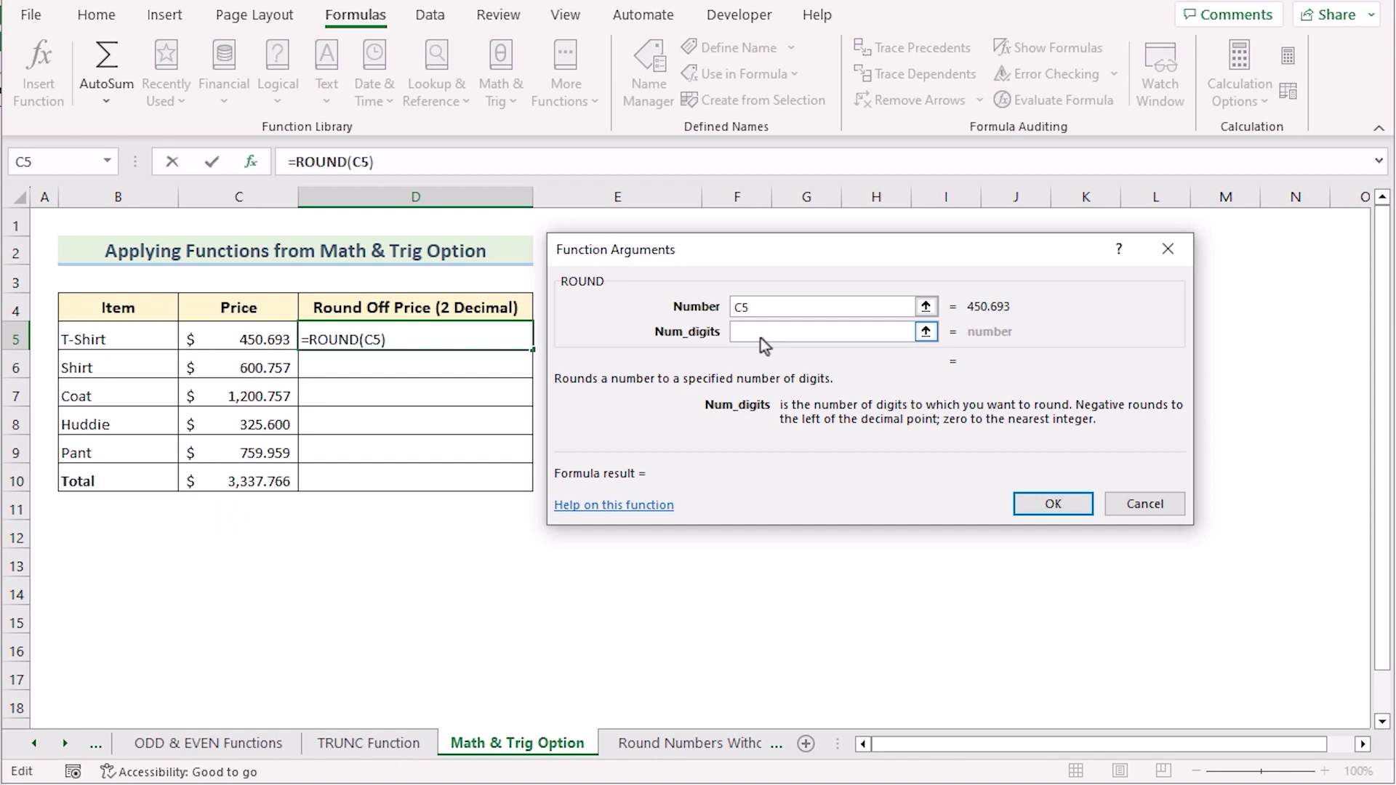
pyautogui.write('2')
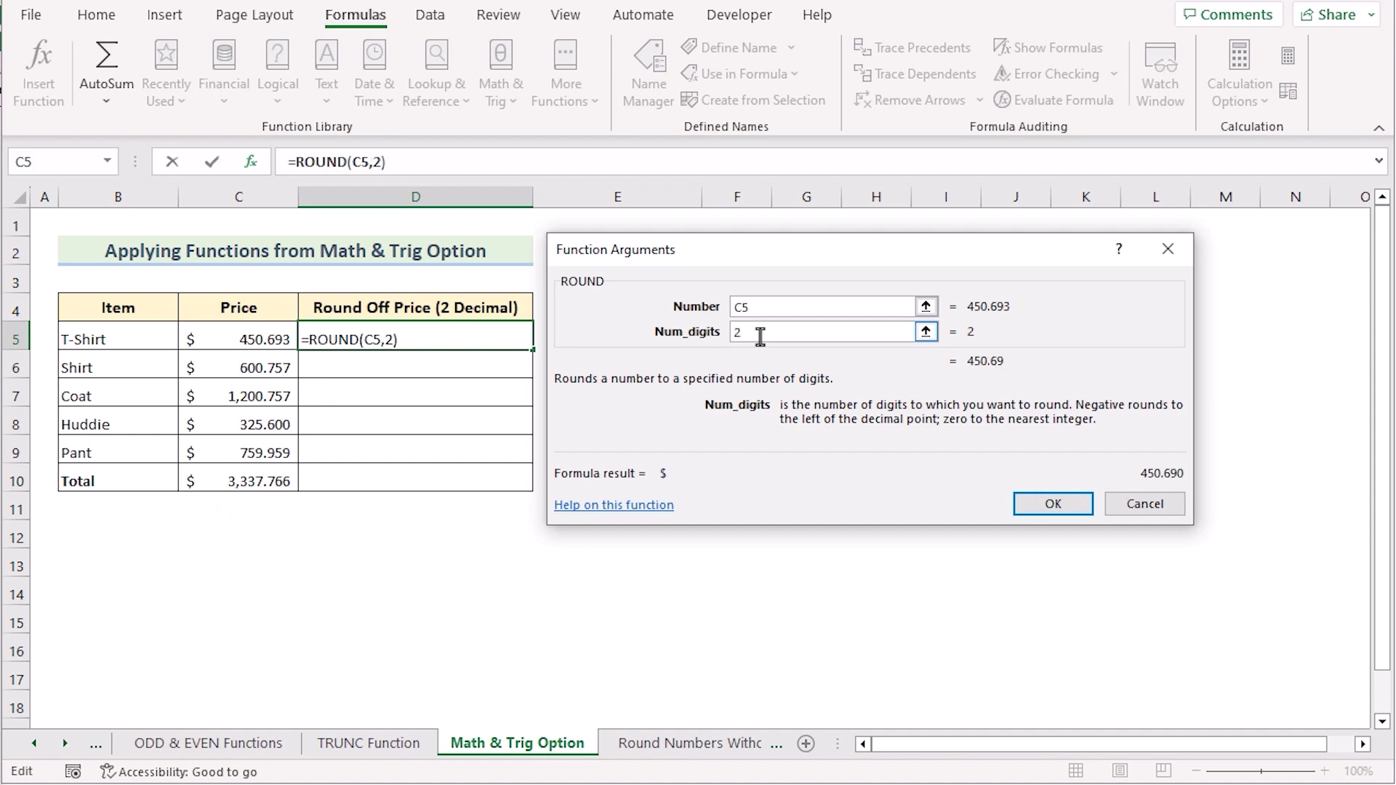
pyautogui.click(1075, 505)
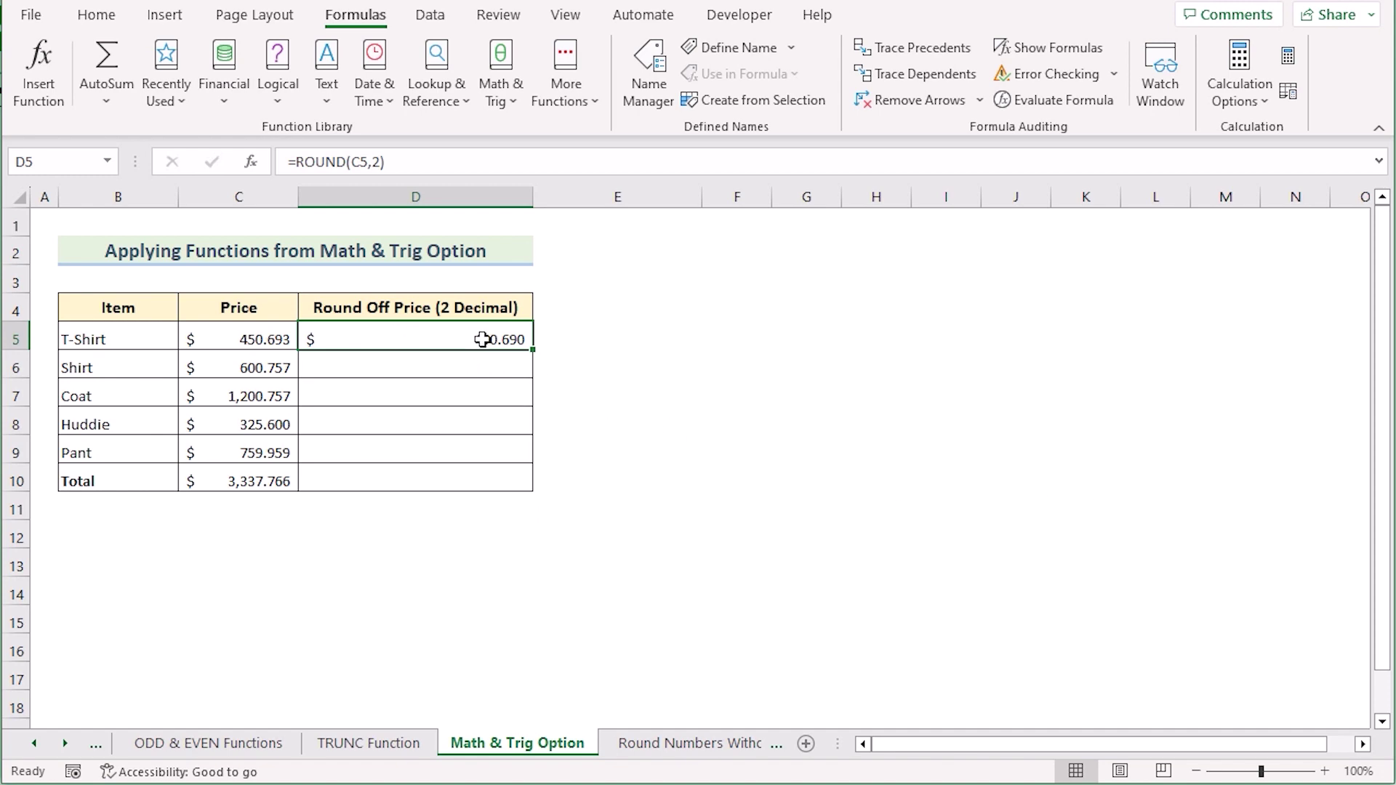
pyautogui.moveTo(533, 349); pyautogui.dragTo(522, 483)
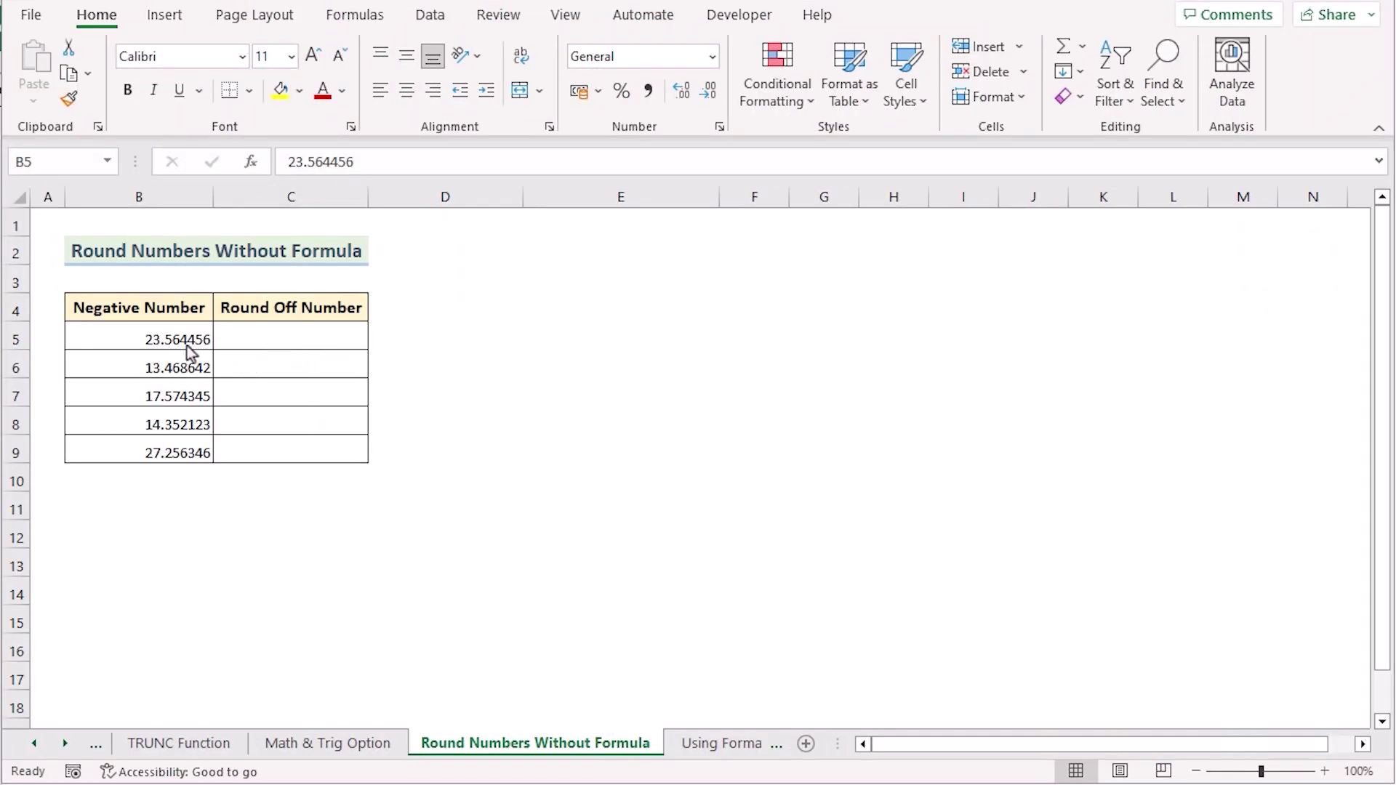
# Step: Copy the numbers in B5:B9 of the Round Numbers Without Formula sheet into the Round Off Number column starting at C5
pyautogui.click(140, 333)
pyautogui.keyDown('shift'); pyautogui.click(135, 453); pyautogui.keyUp('shift')
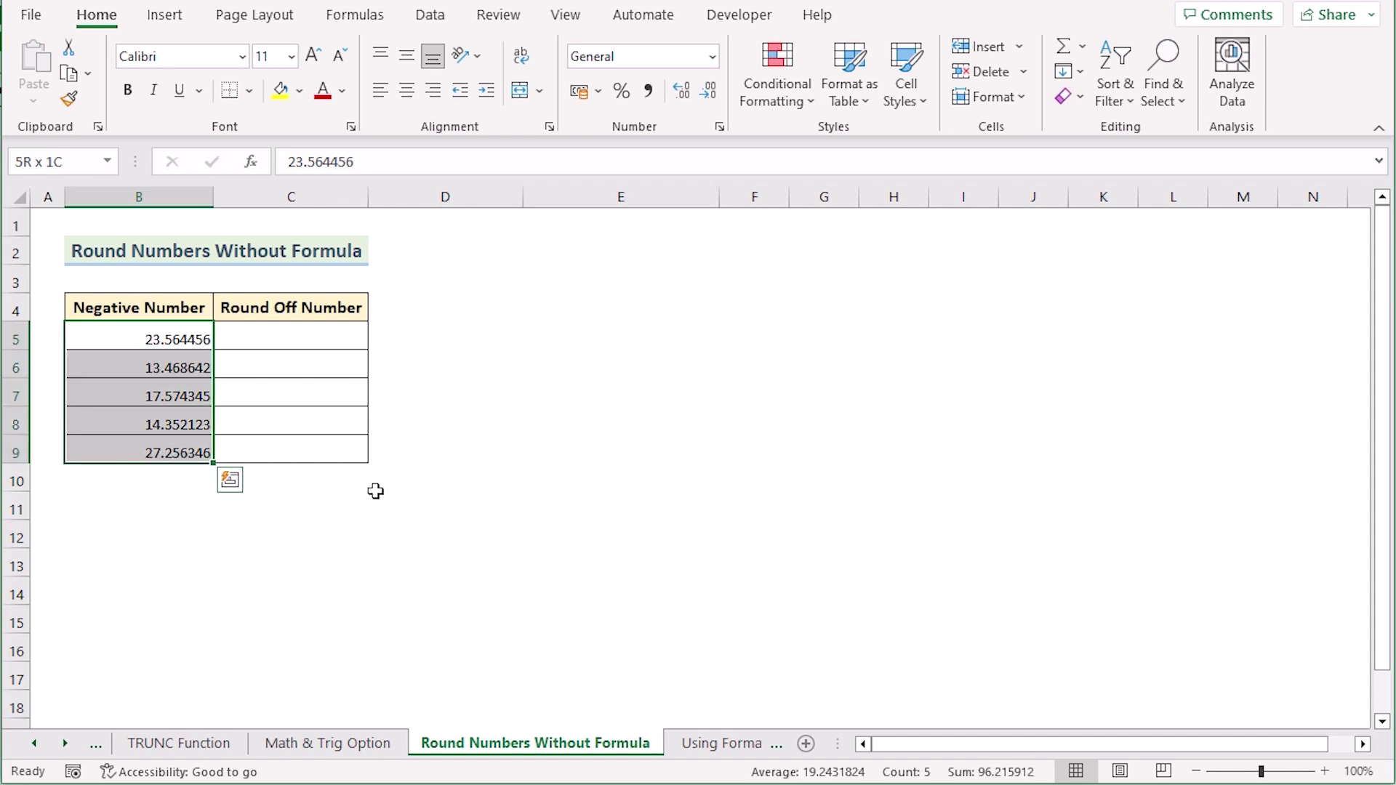
pyautogui.hotkey('ctrl', 'c')
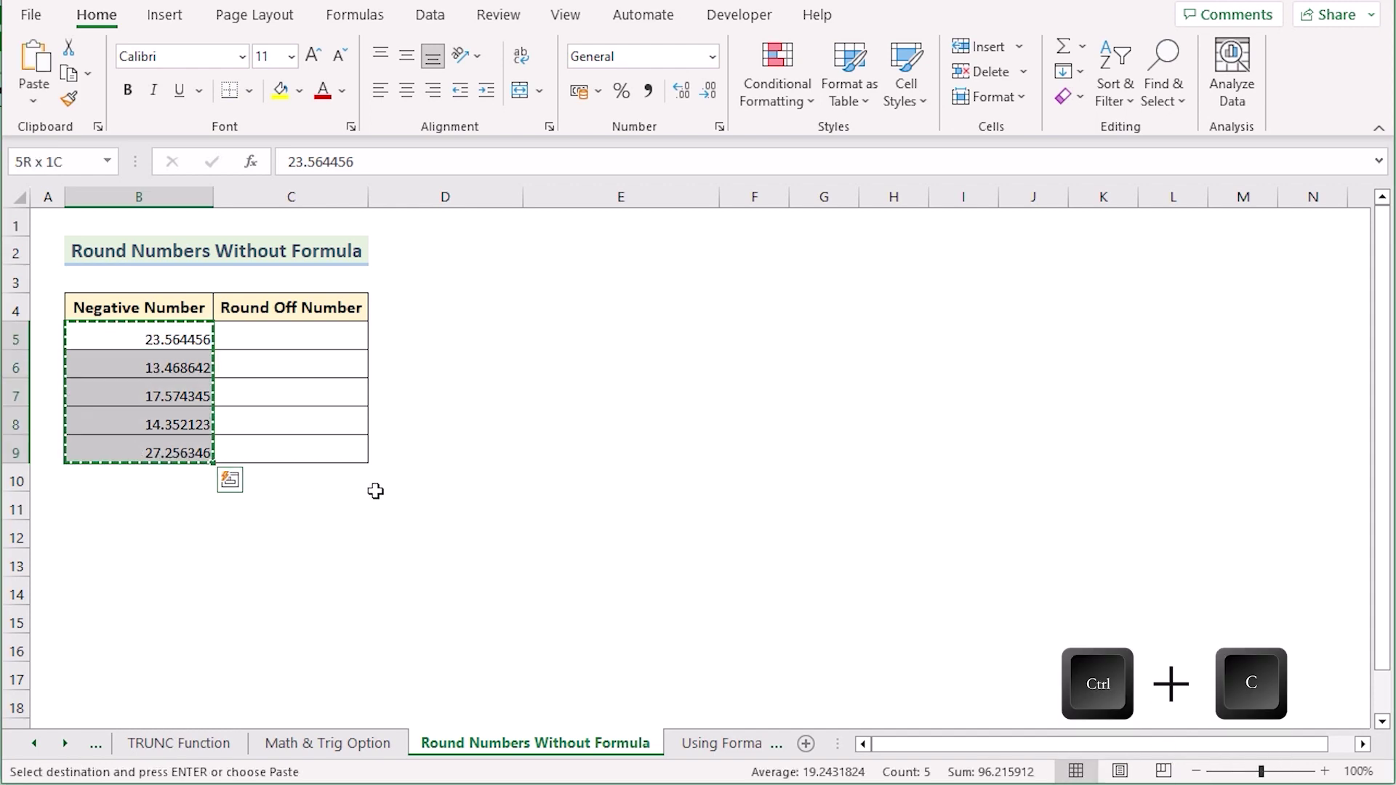
pyautogui.click(271, 332)
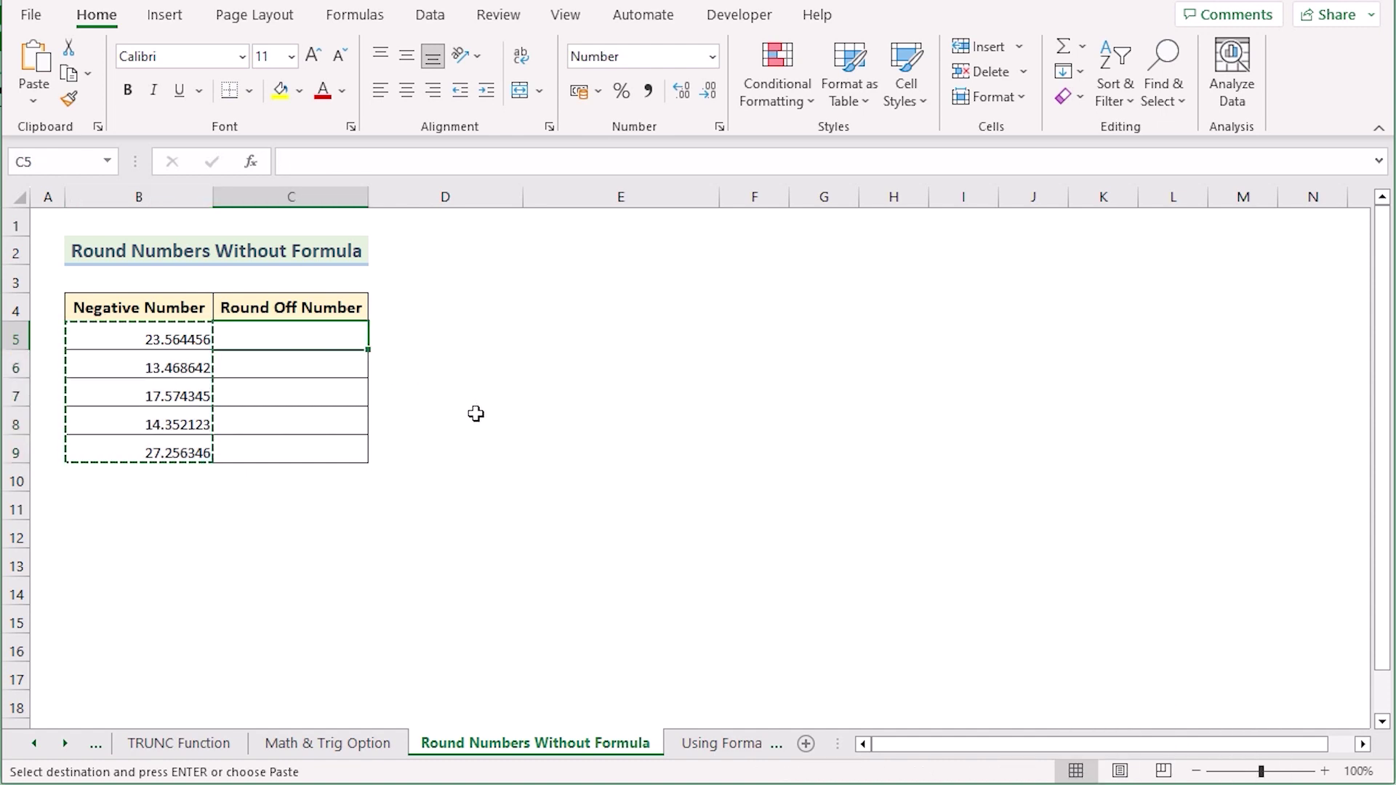
pyautogui.hotkey('ctrl', 'v')
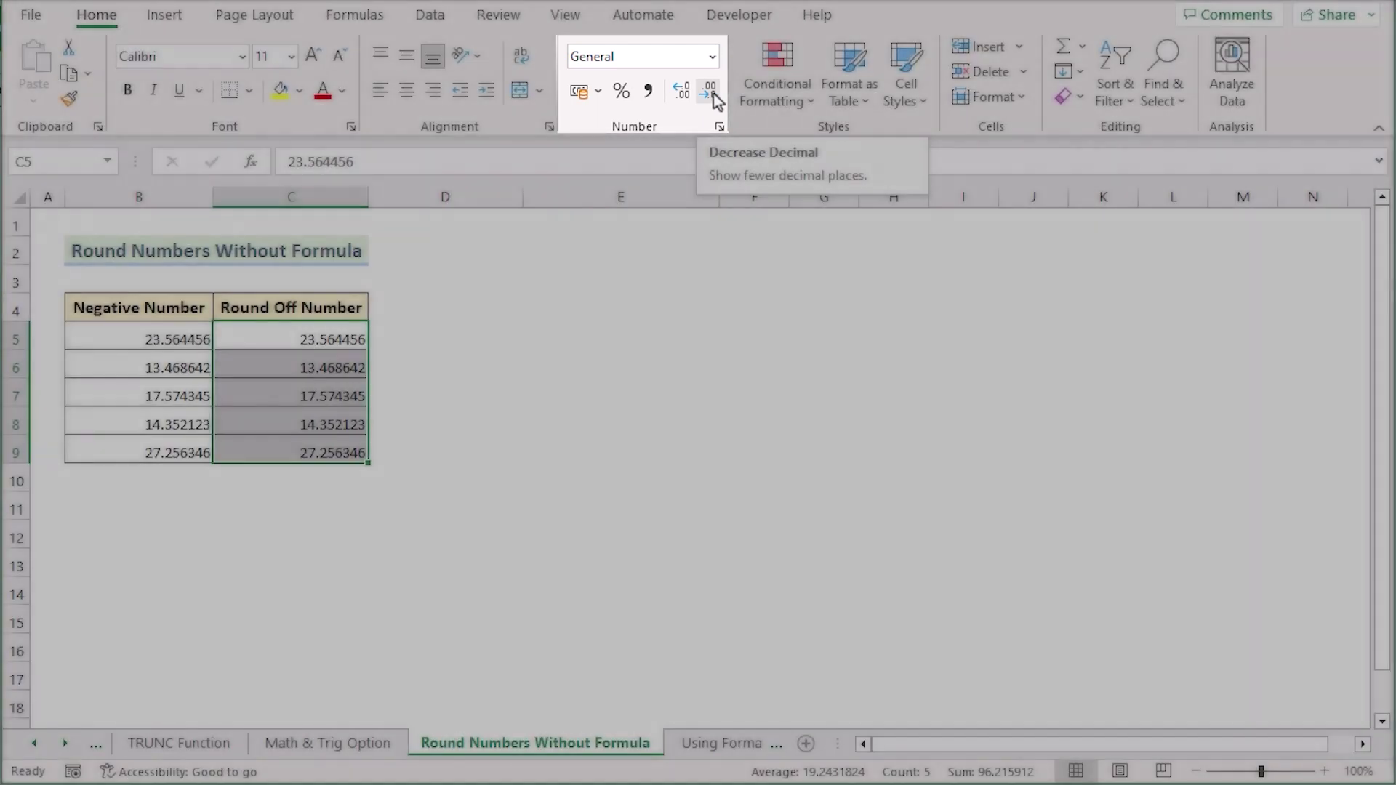
# Step: Decrease the decimals displayed in C5:C9 to two places, and increase them again by two places
pyautogui.click(713, 93)
pyautogui.click(713, 93)
pyautogui.click(713, 93)
pyautogui.click(711, 93)
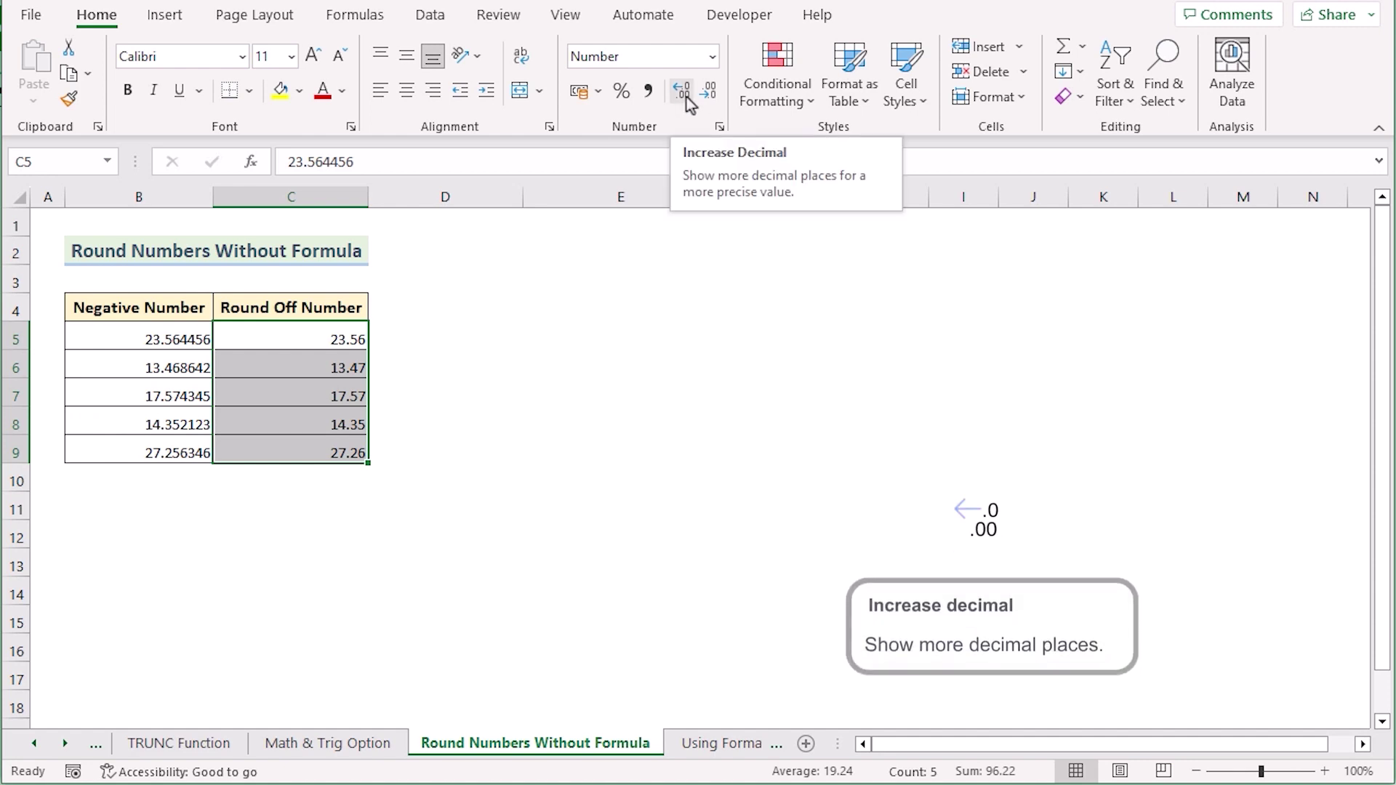
pyautogui.click(686, 96)
pyautogui.click(687, 98)
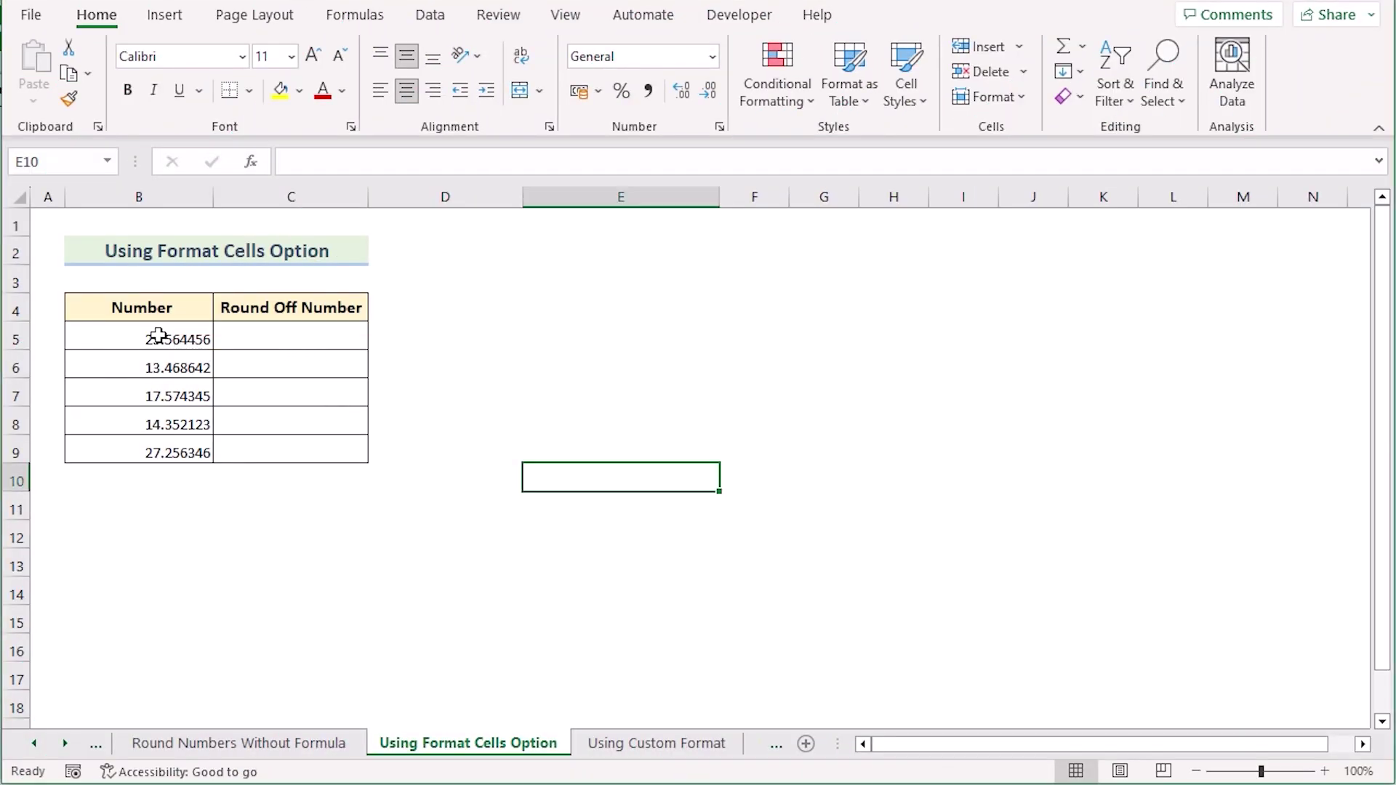
# Step: Copy the numbers in B5:B9 of the Using Format Cells Option sheet into the Round Off Number column starting at C5
pyautogui.click(109, 335)
pyautogui.keyDown('shift'); pyautogui.click(142, 448); pyautogui.keyUp('shift')
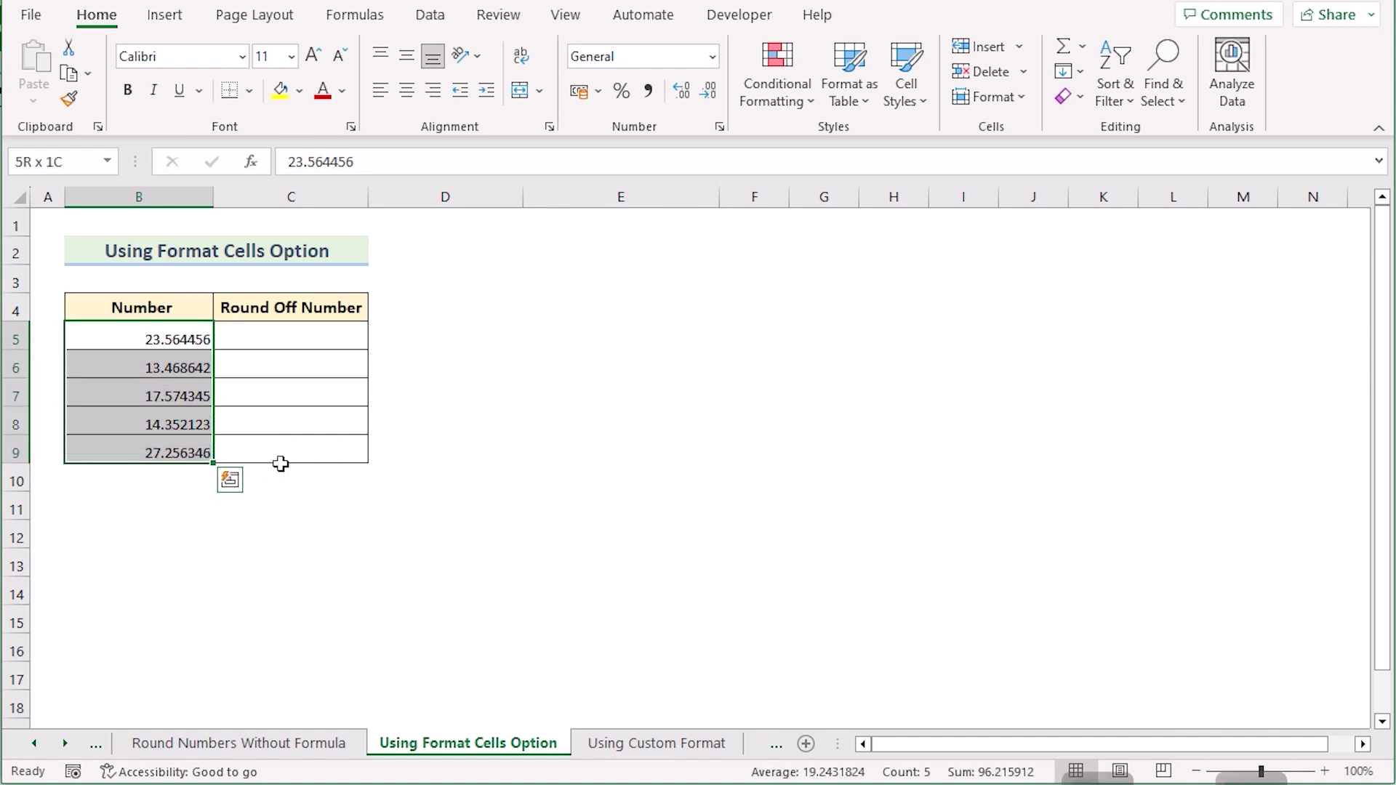
pyautogui.hotkey('ctrl', 'c')
pyautogui.click(282, 333)
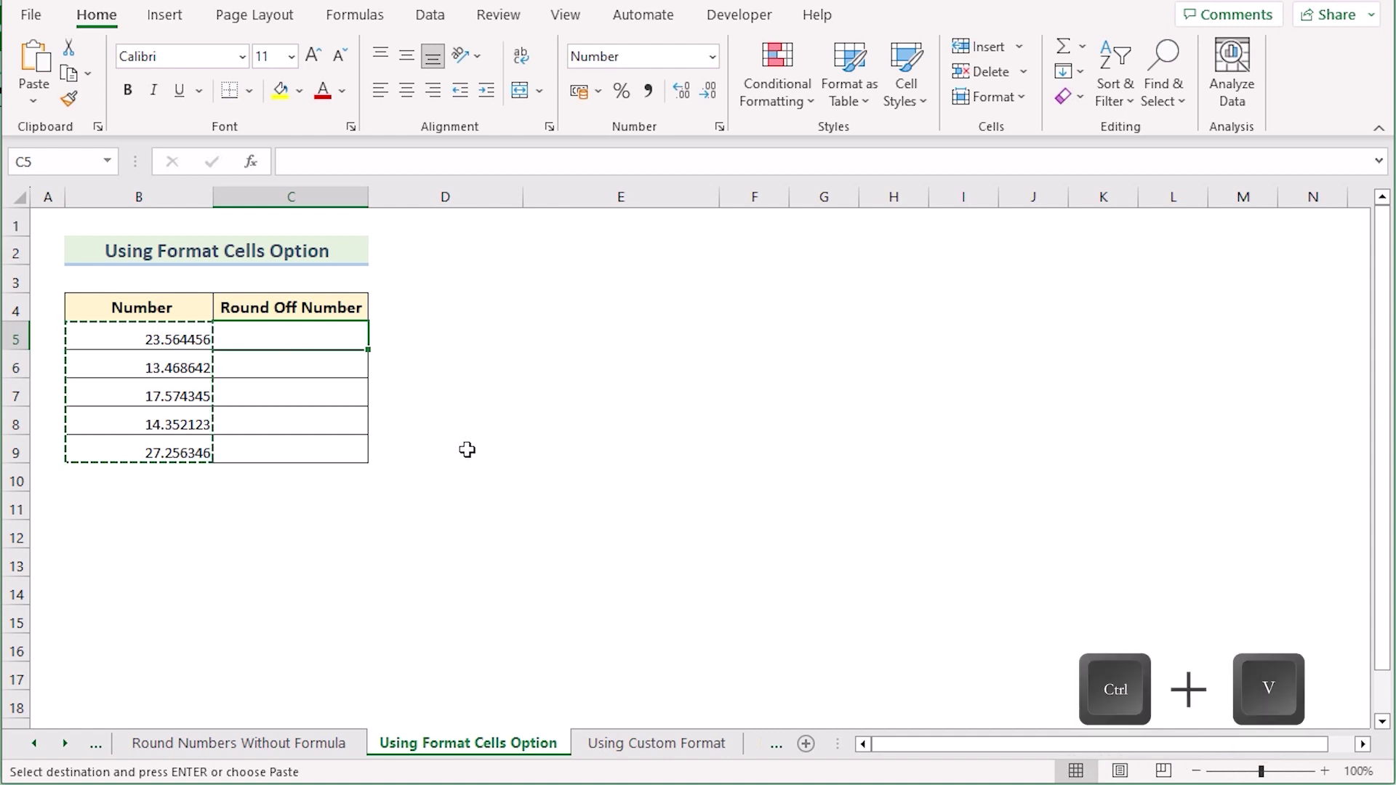
pyautogui.hotkey('ctrl', 'v')
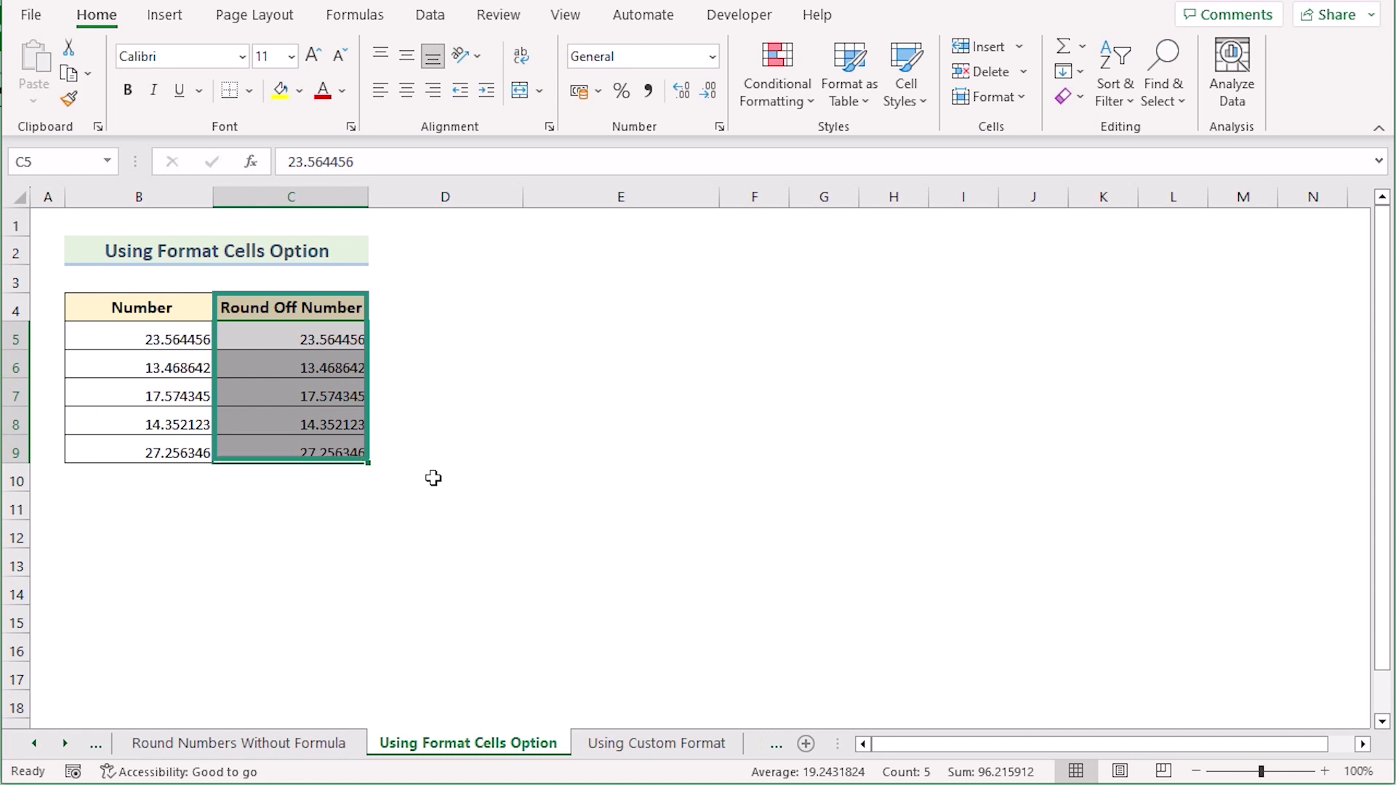
# Step: Format cells C5:C9 with the Number category and 2 decimal places
pyautogui.hotkey('ctrl', '1')
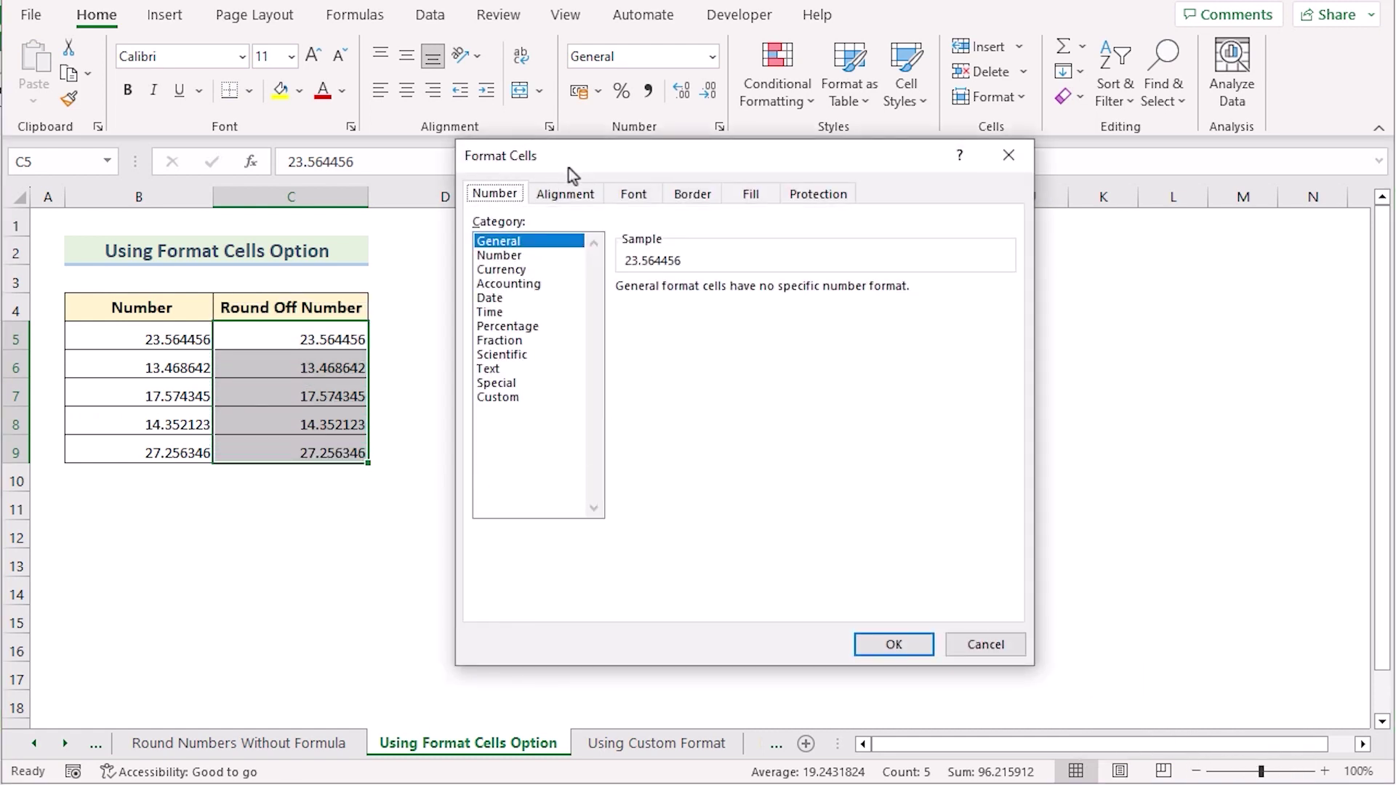
pyautogui.click(515, 258)
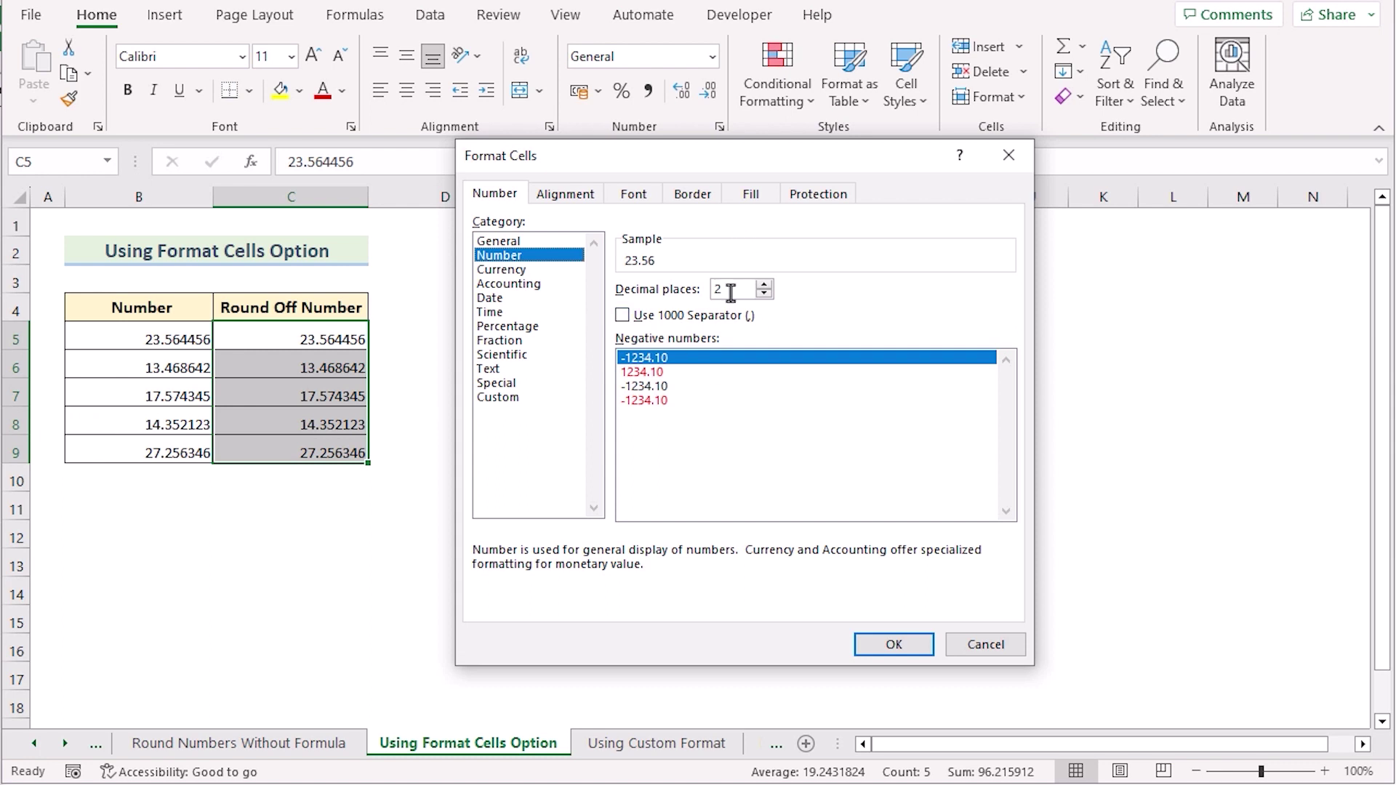
pyautogui.click(914, 643)
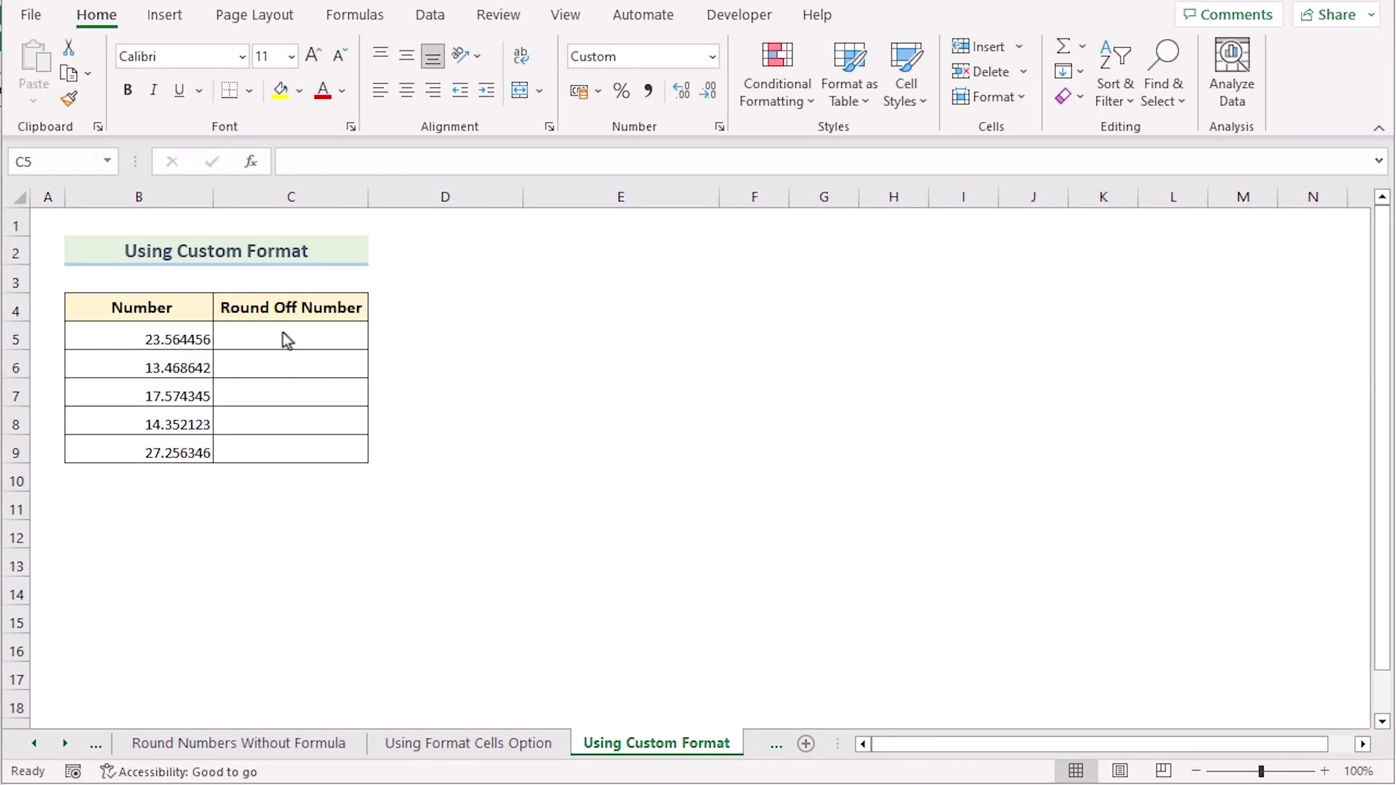
# Step: Copy the numbers in B5:B9 of the Using Custom Format sheet into the Round Off Number column starting at C5
pyautogui.click(160, 336)
pyautogui.keyDown('shift'); pyautogui.click(142, 451); pyautogui.keyUp('shift')
pyautogui.hotkey('ctrl', 'c')
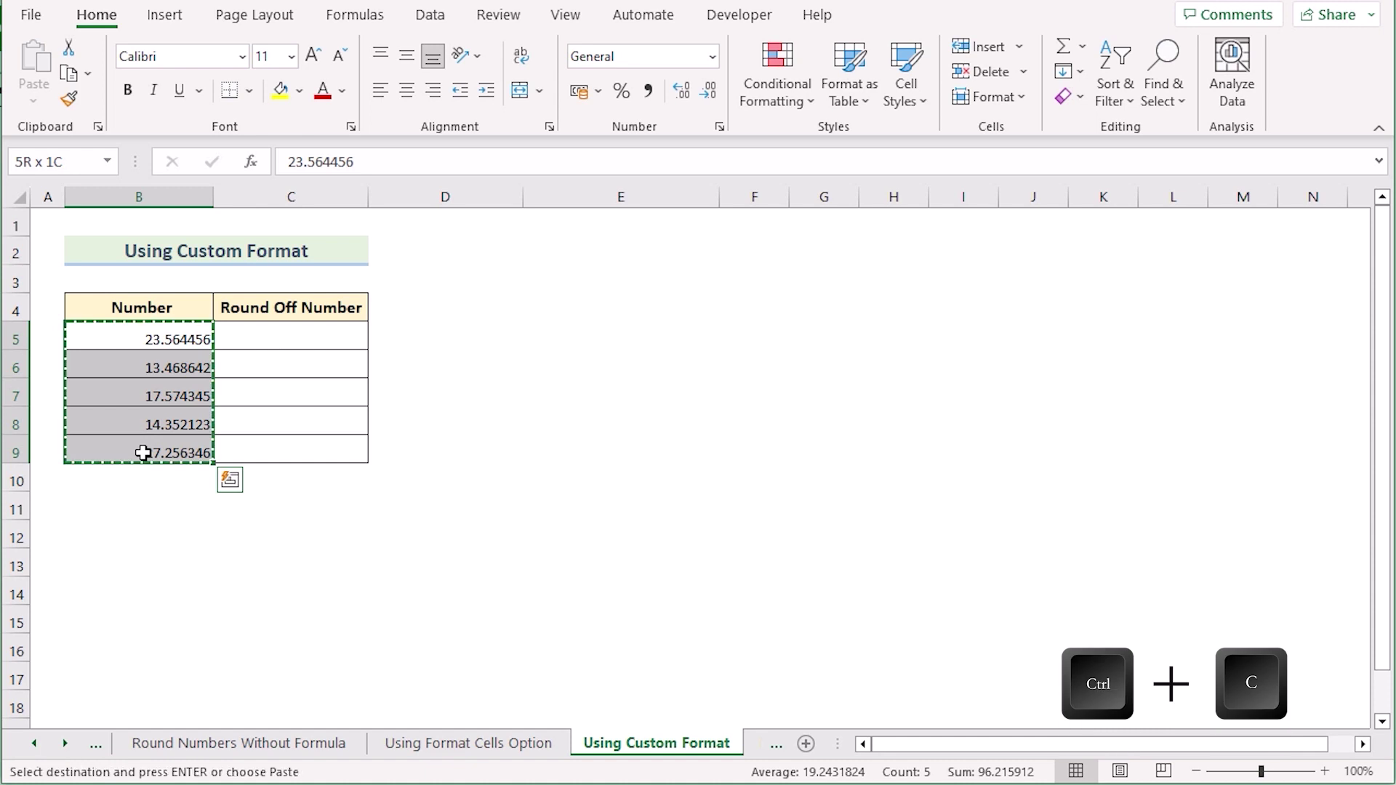
pyautogui.click(275, 339)
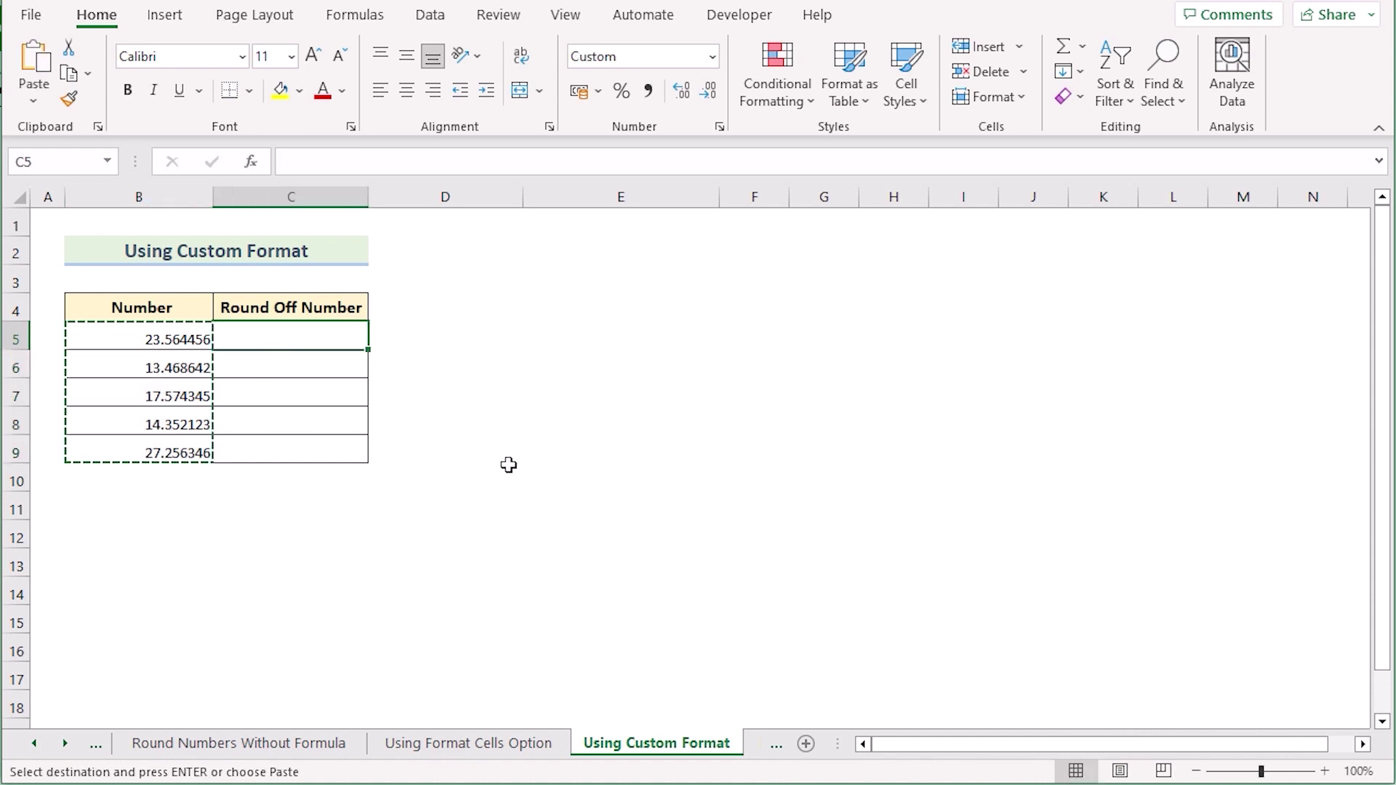
pyautogui.hotkey('ctrl', 'v')
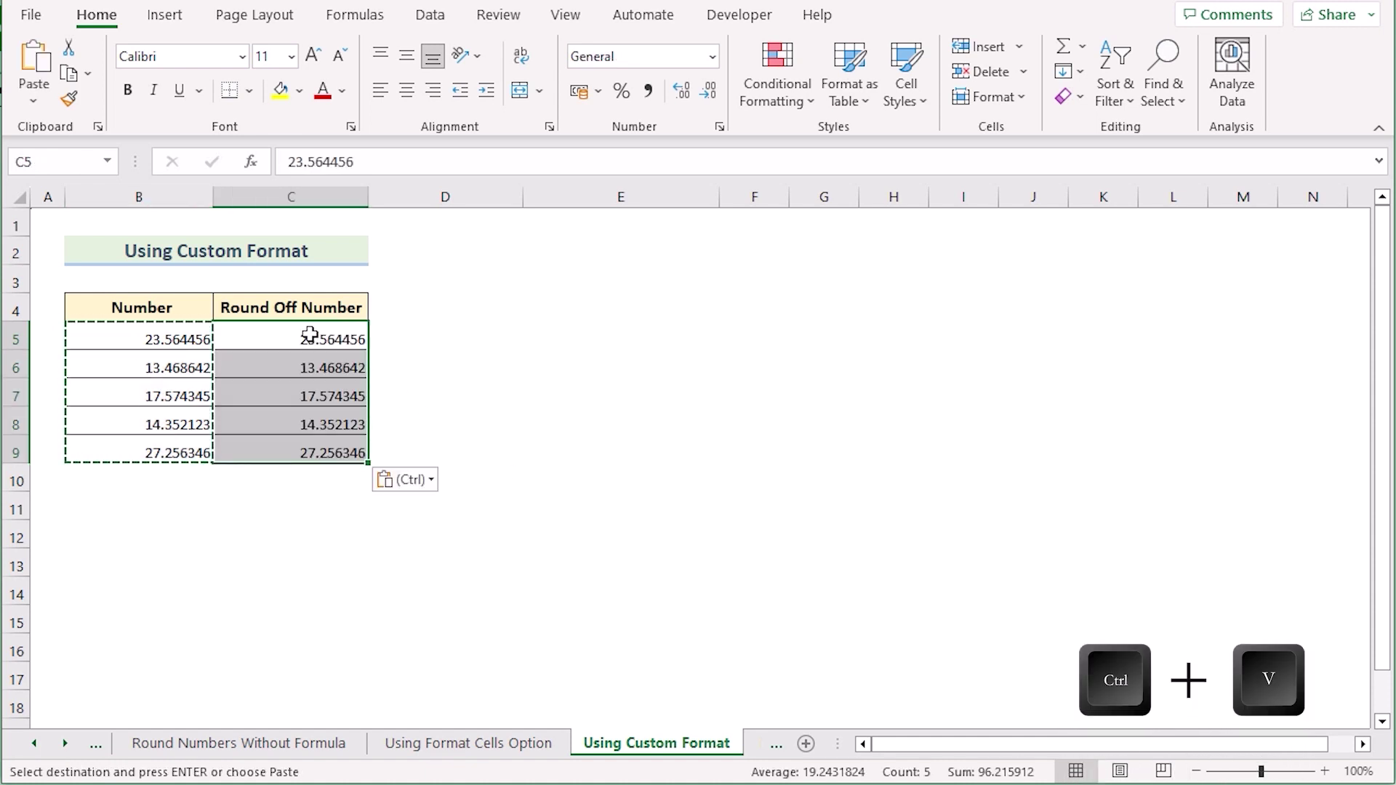
pyautogui.click(311, 335)
pyautogui.press('Escape')
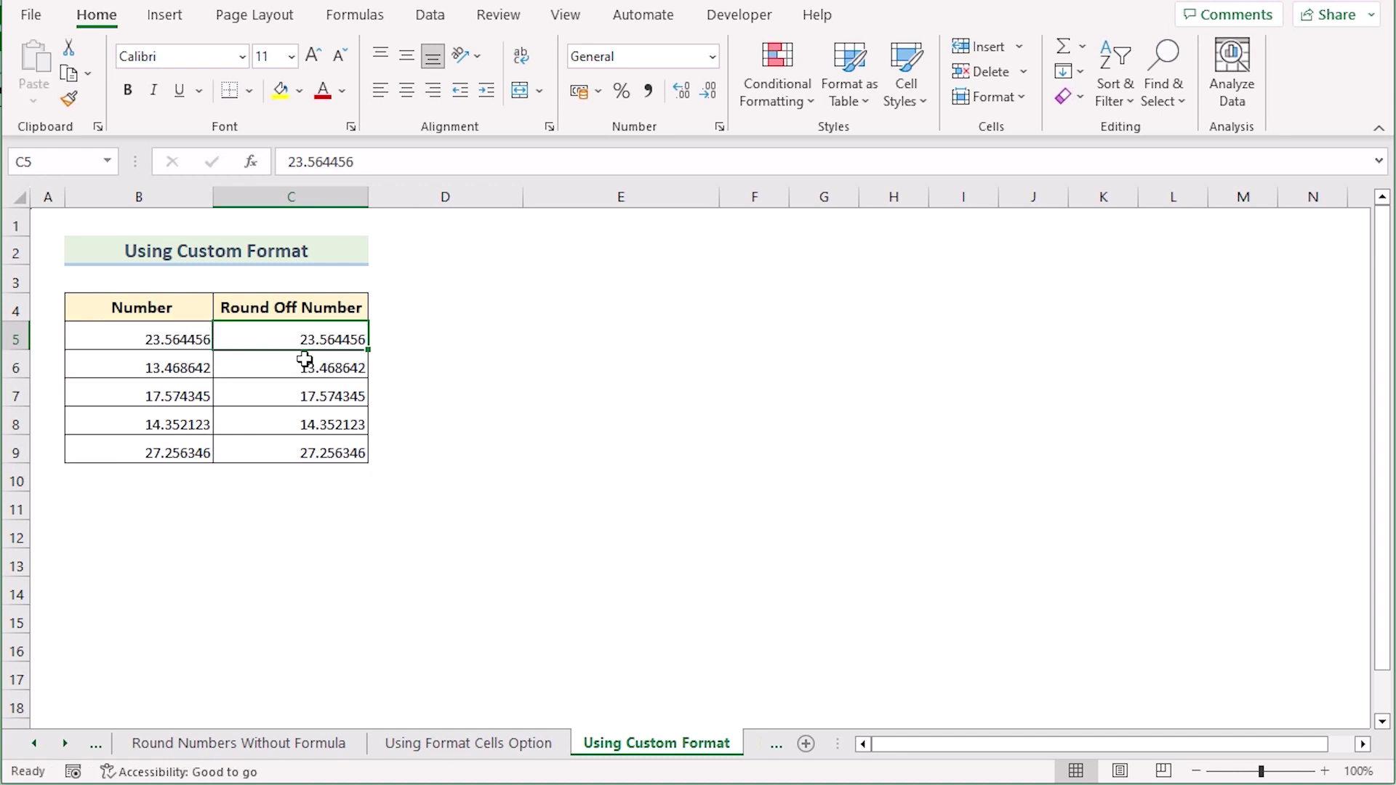
# Step: Apply the custom number format 0.00 to cells C5:C9
pyautogui.keyDown('shift'); pyautogui.click(300, 449); pyautogui.keyUp('shift')
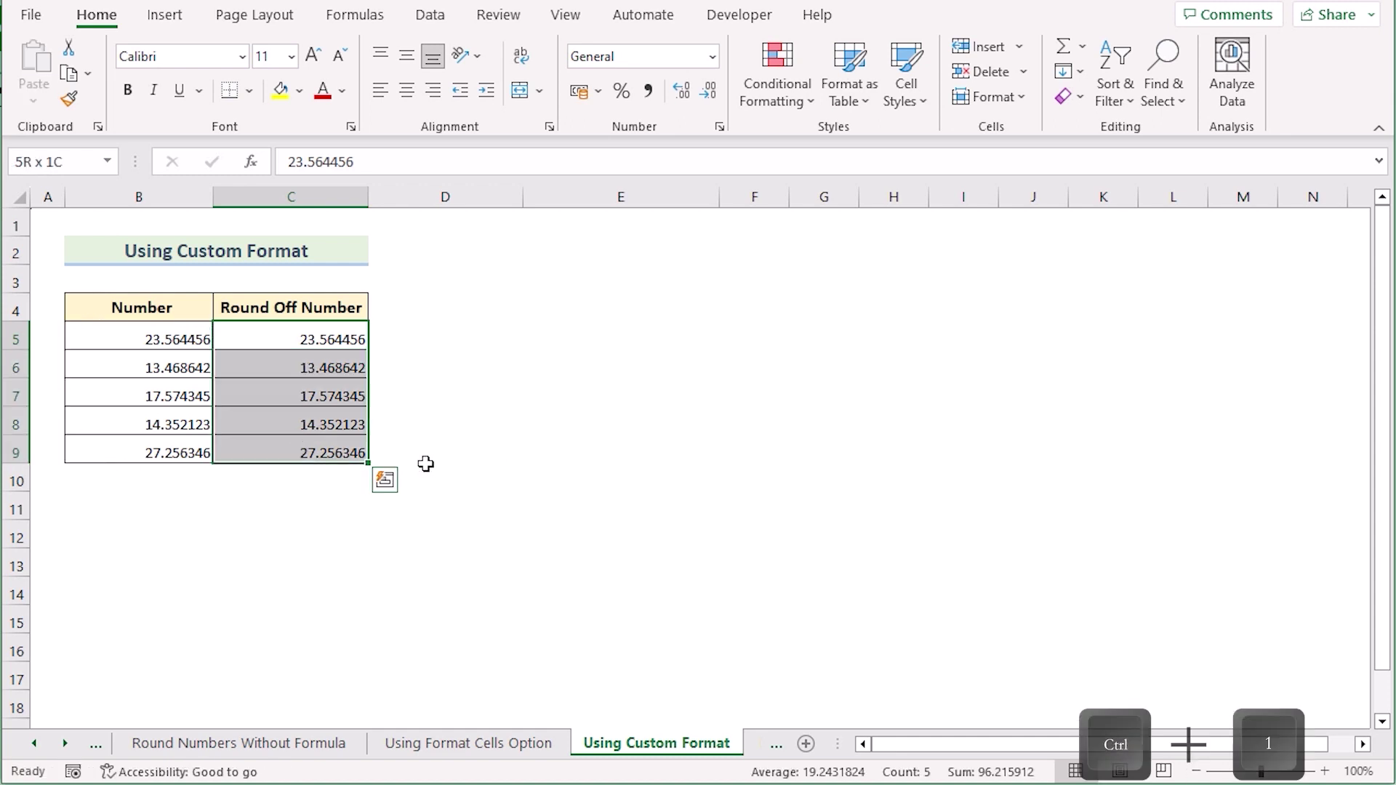
pyautogui.hotkey('ctrl', '1')
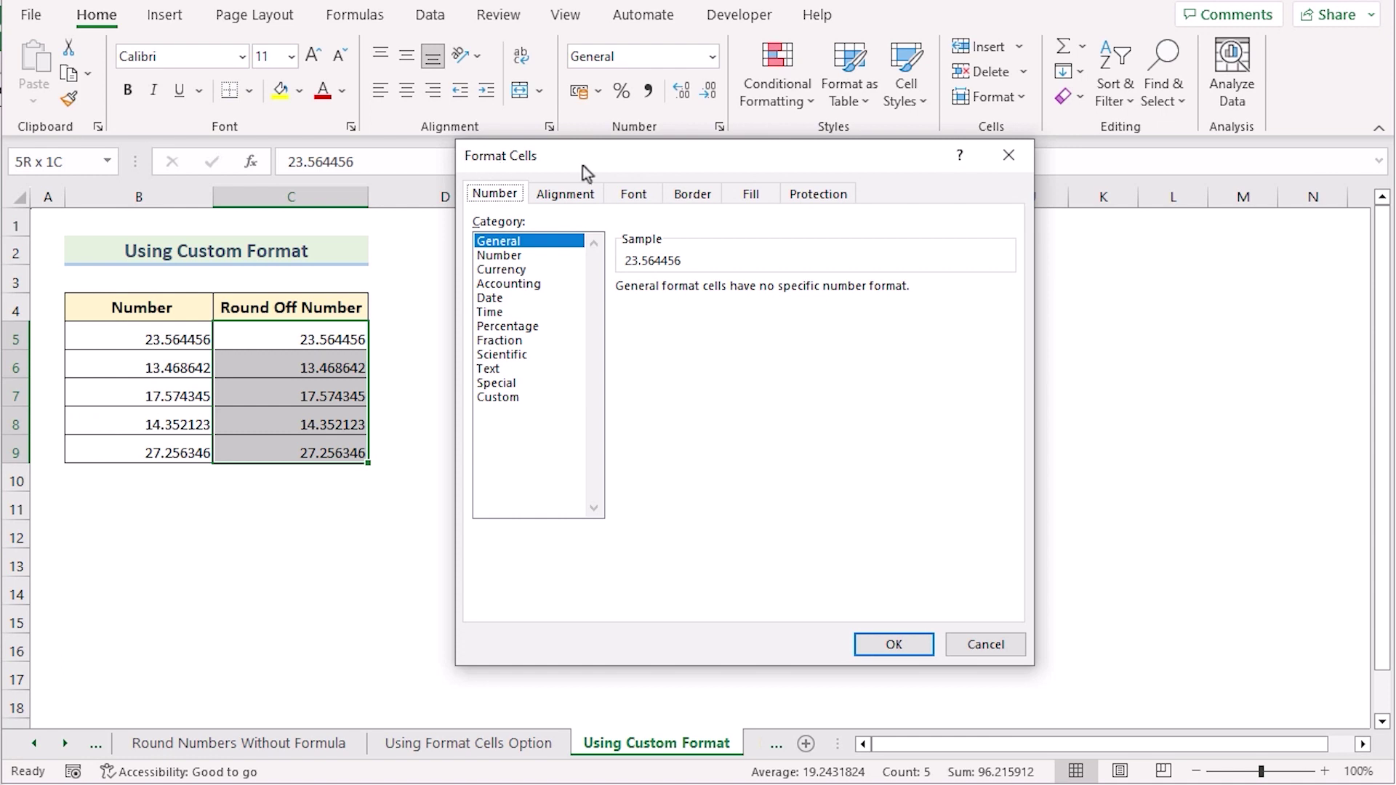
pyautogui.click(516, 402)
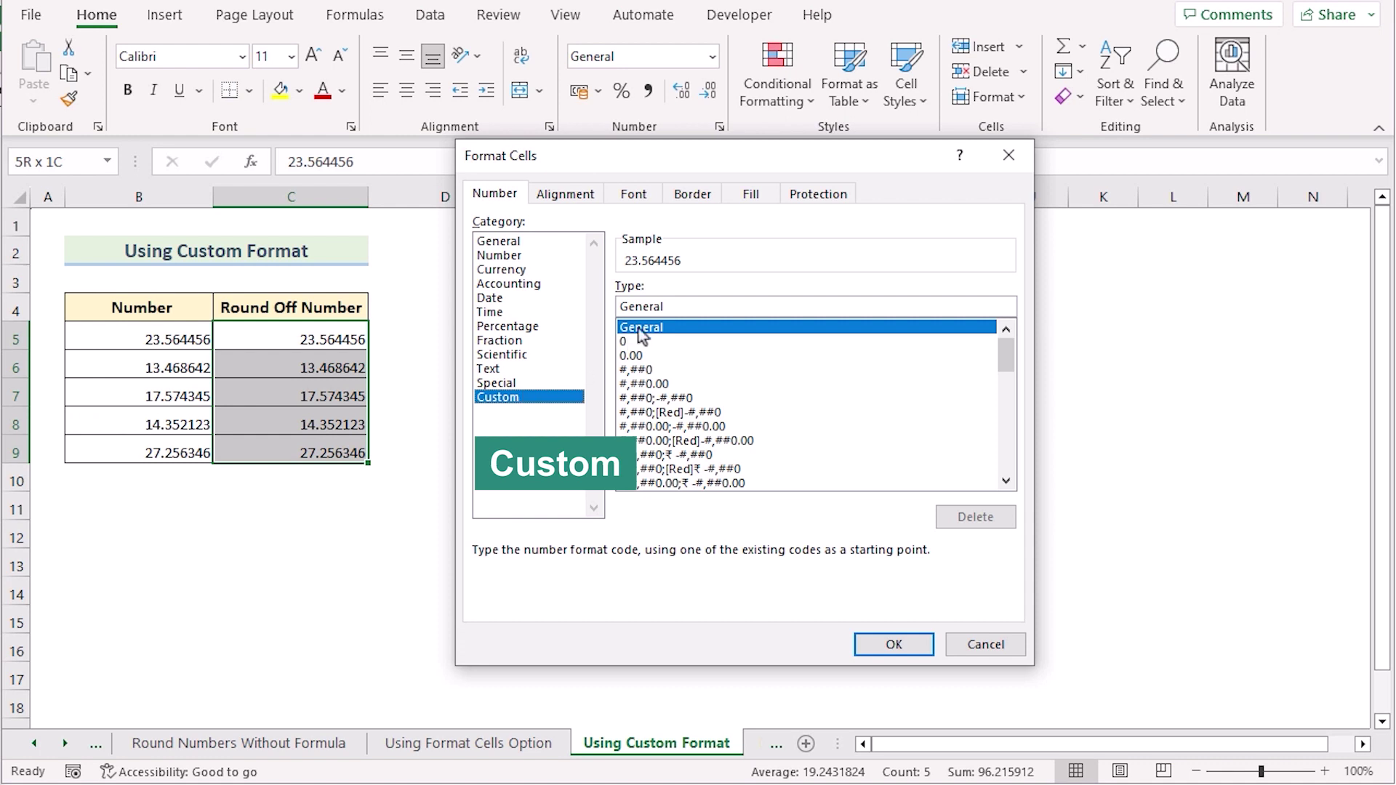
pyautogui.moveTo(675, 308); pyautogui.dragTo(612, 308)
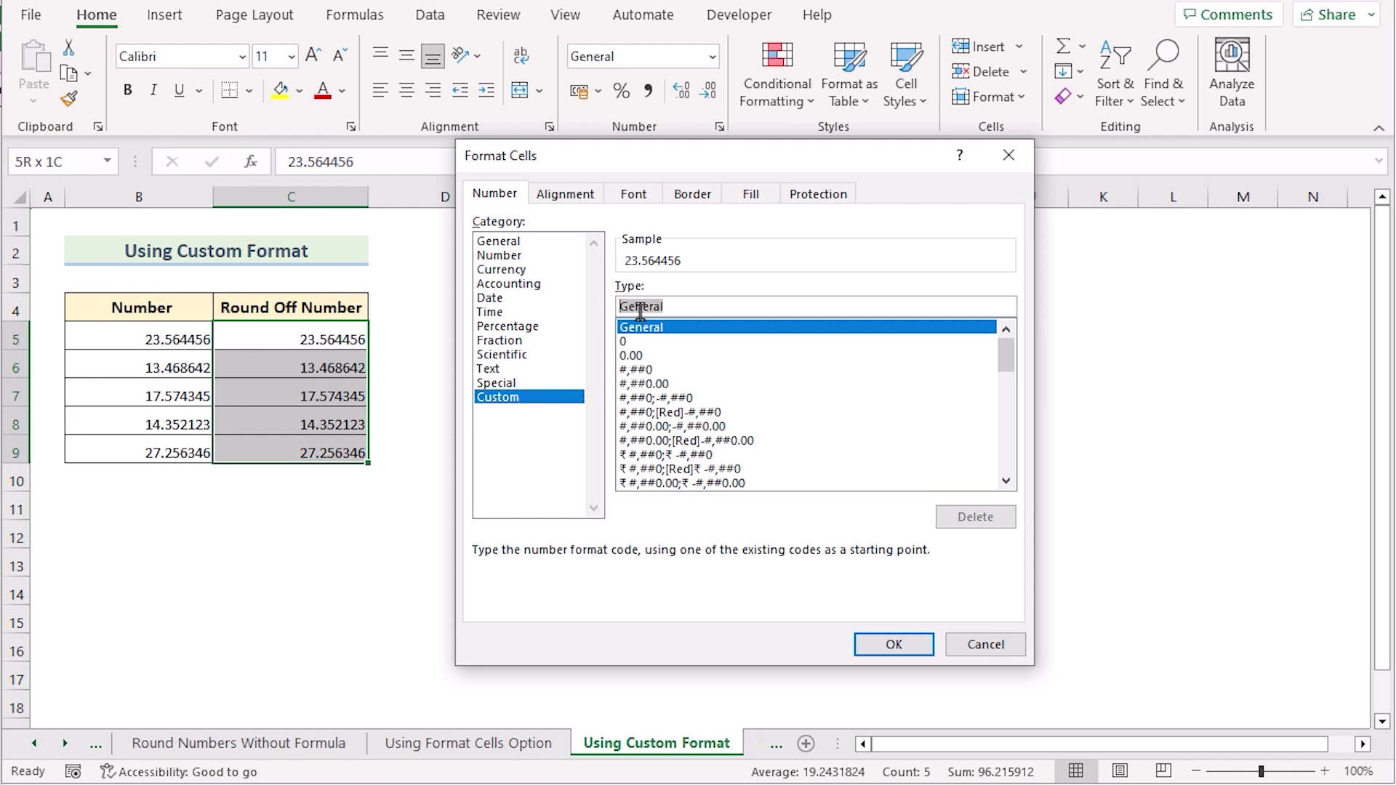
pyautogui.press('BackSpace')
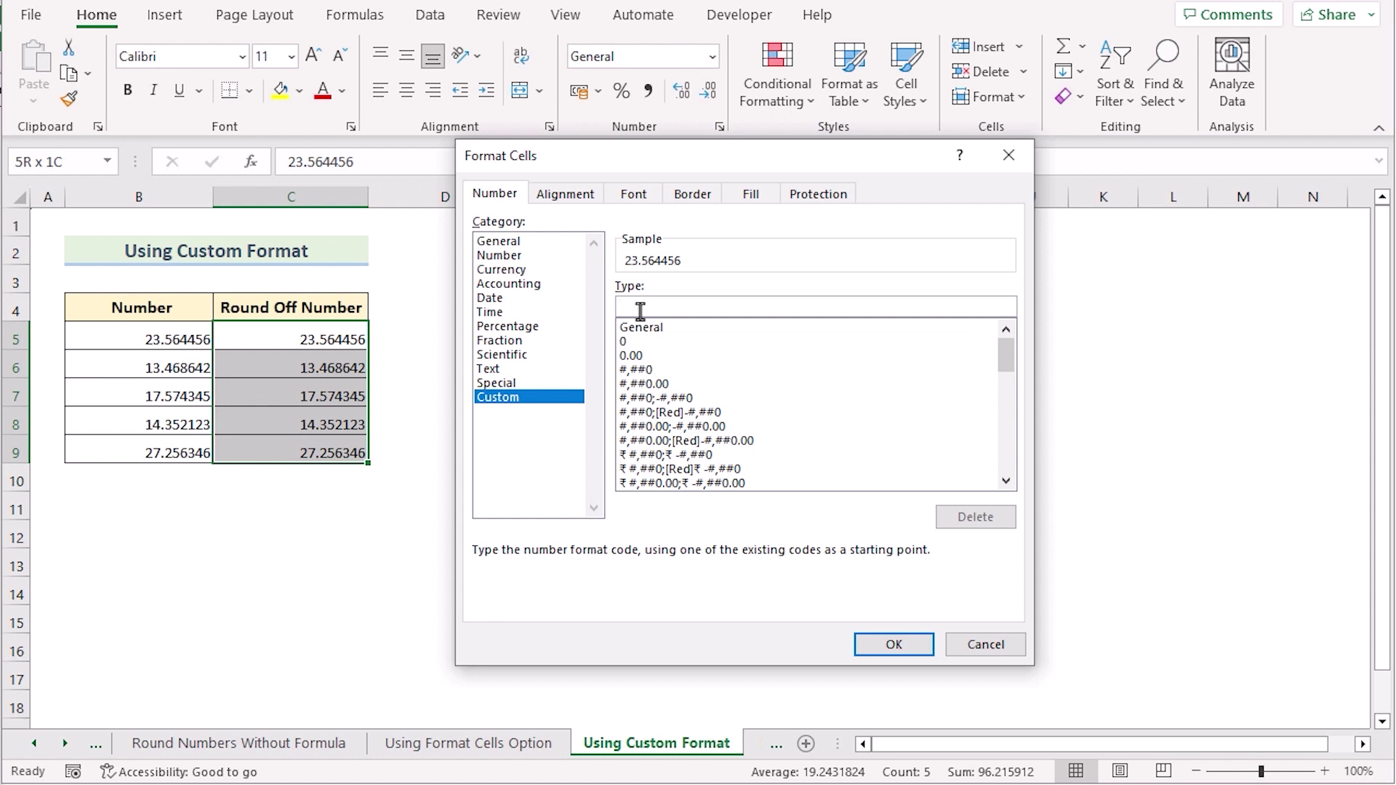
pyautogui.write('0.00')
pyautogui.click(907, 639)
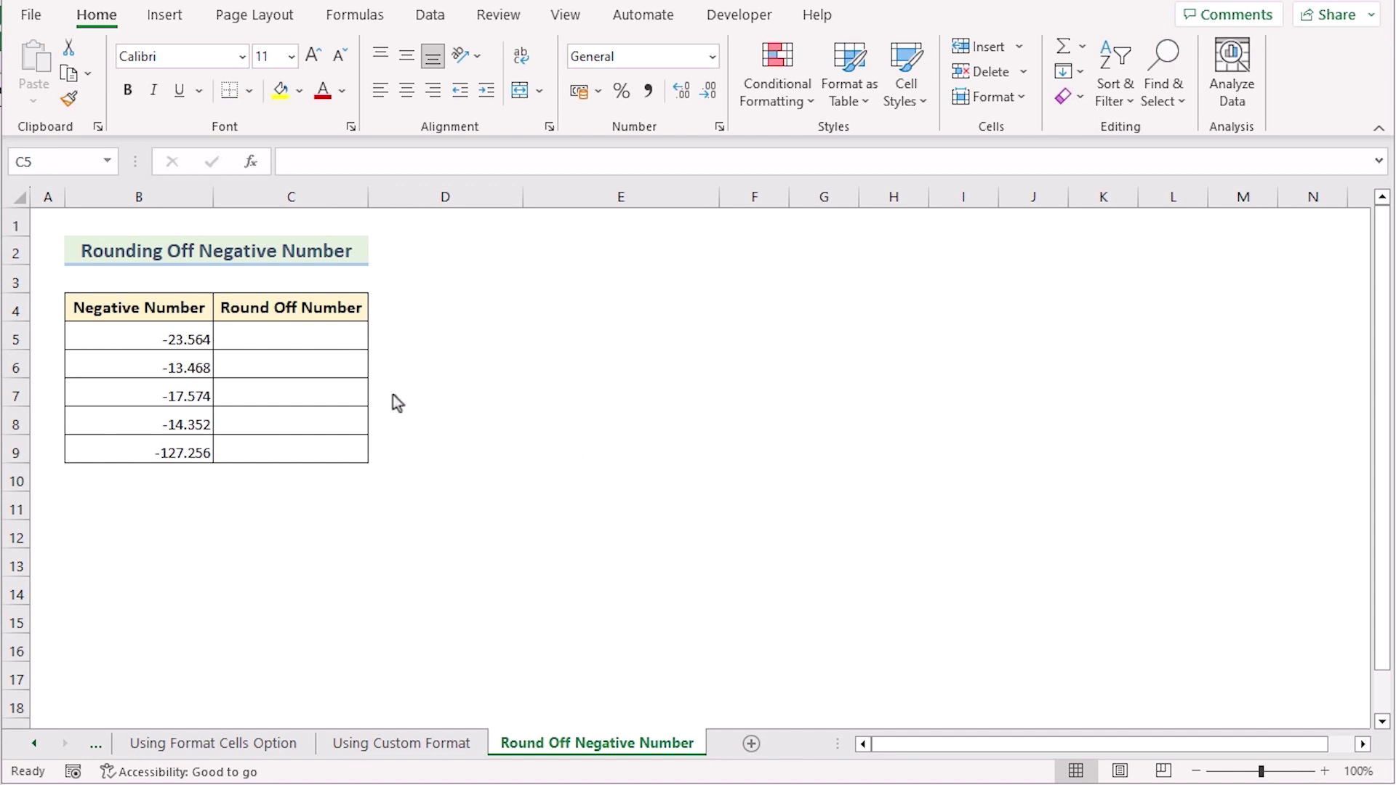
# Step: On the Round Off Negative Number sheet, enter =ROUND(B5,2) in C5 and fill the formula down to C9
pyautogui.click(246, 332)
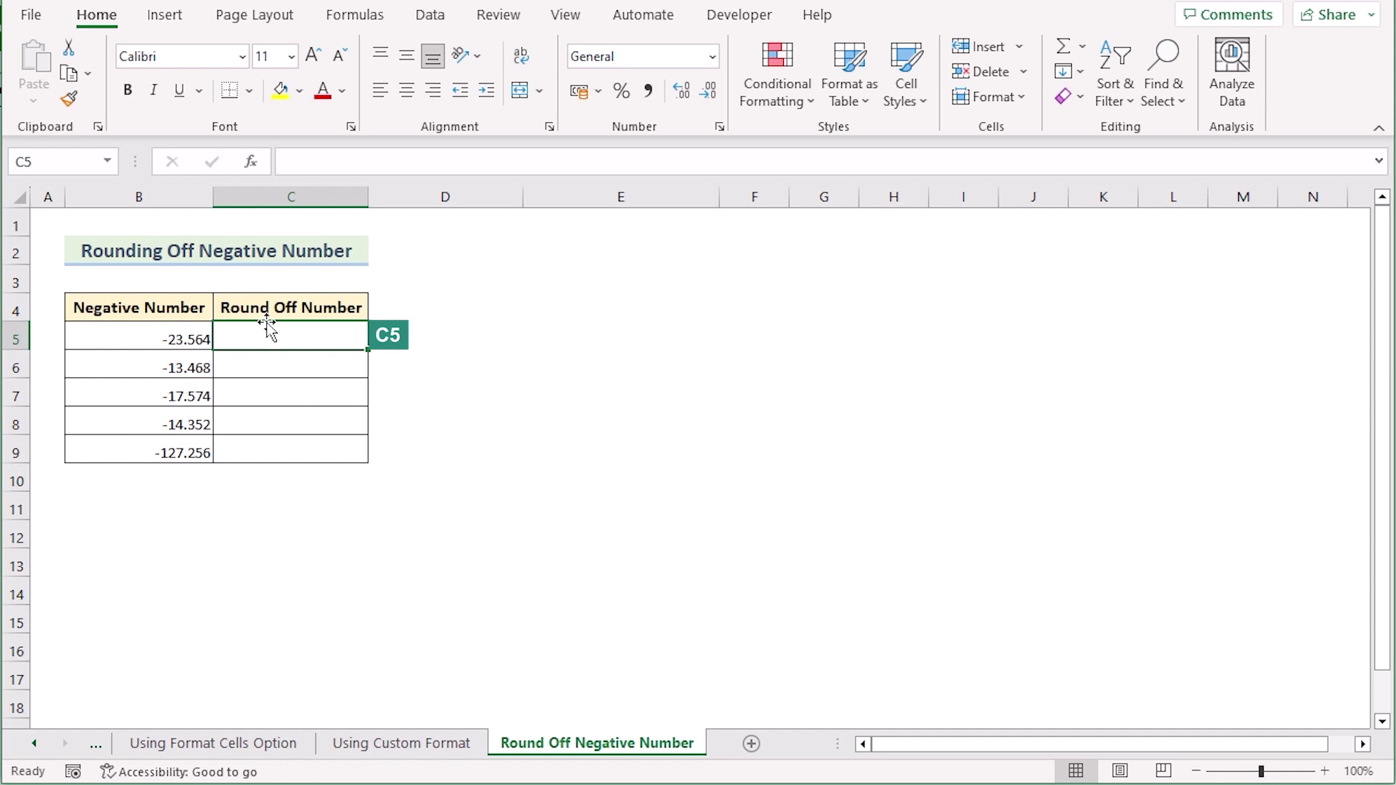
pyautogui.write('=ROUND(')
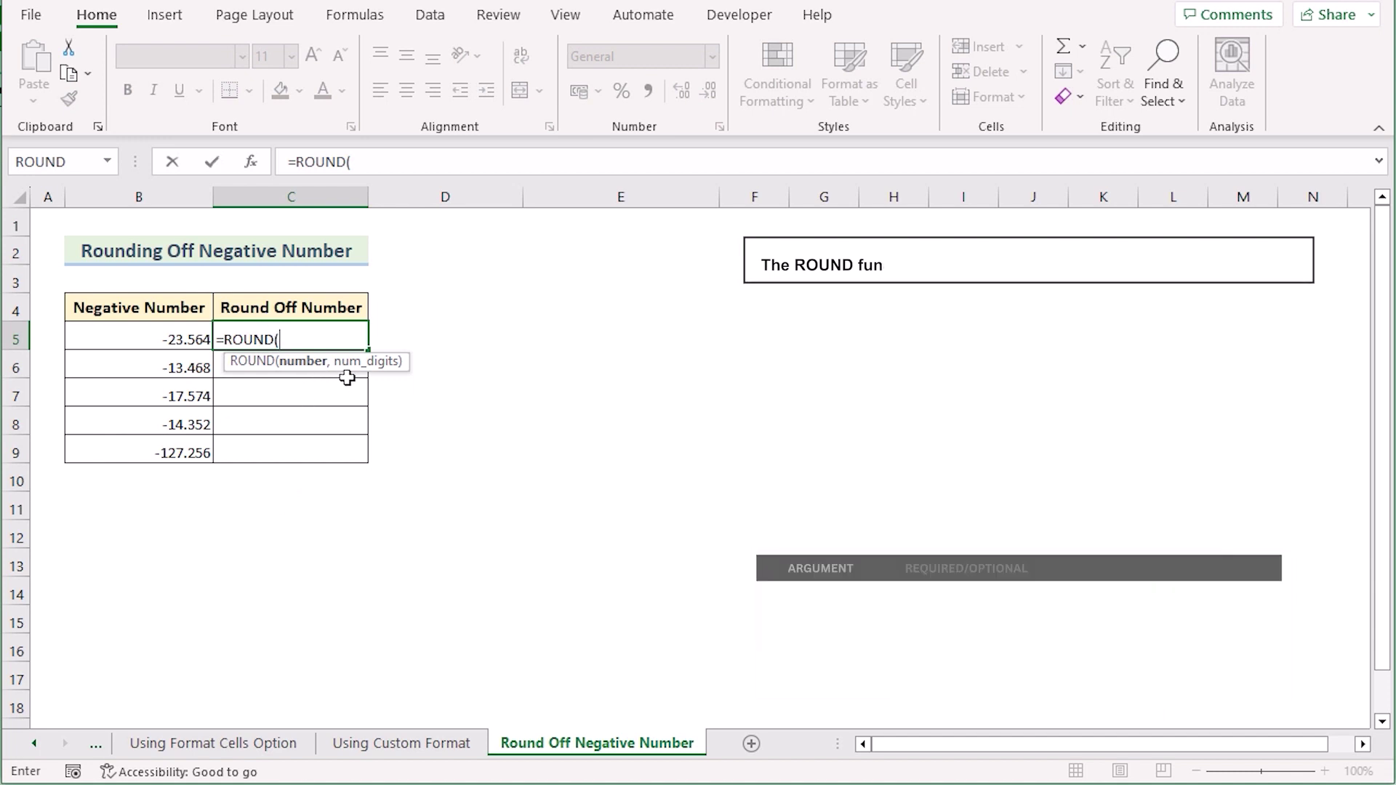
pyautogui.click(136, 340)
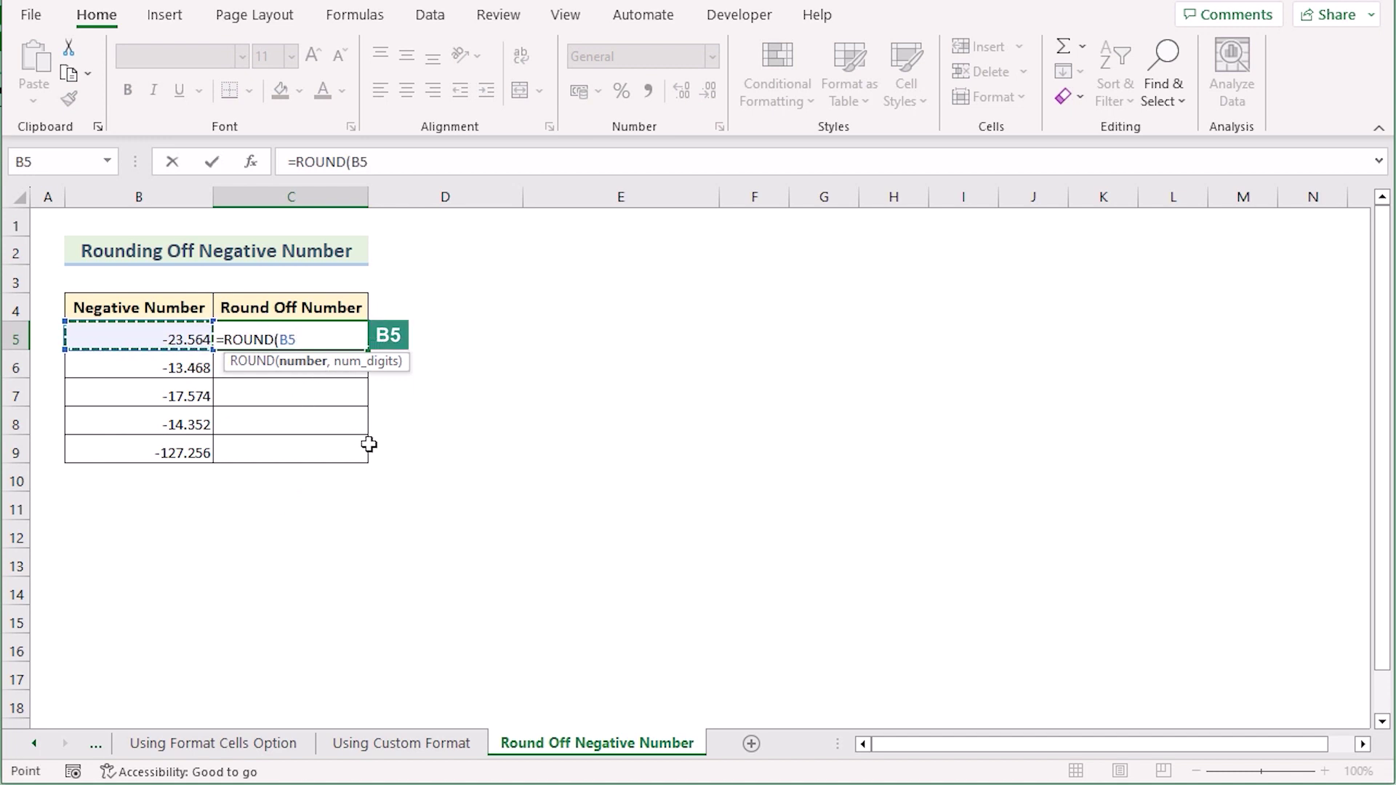
pyautogui.write(',')
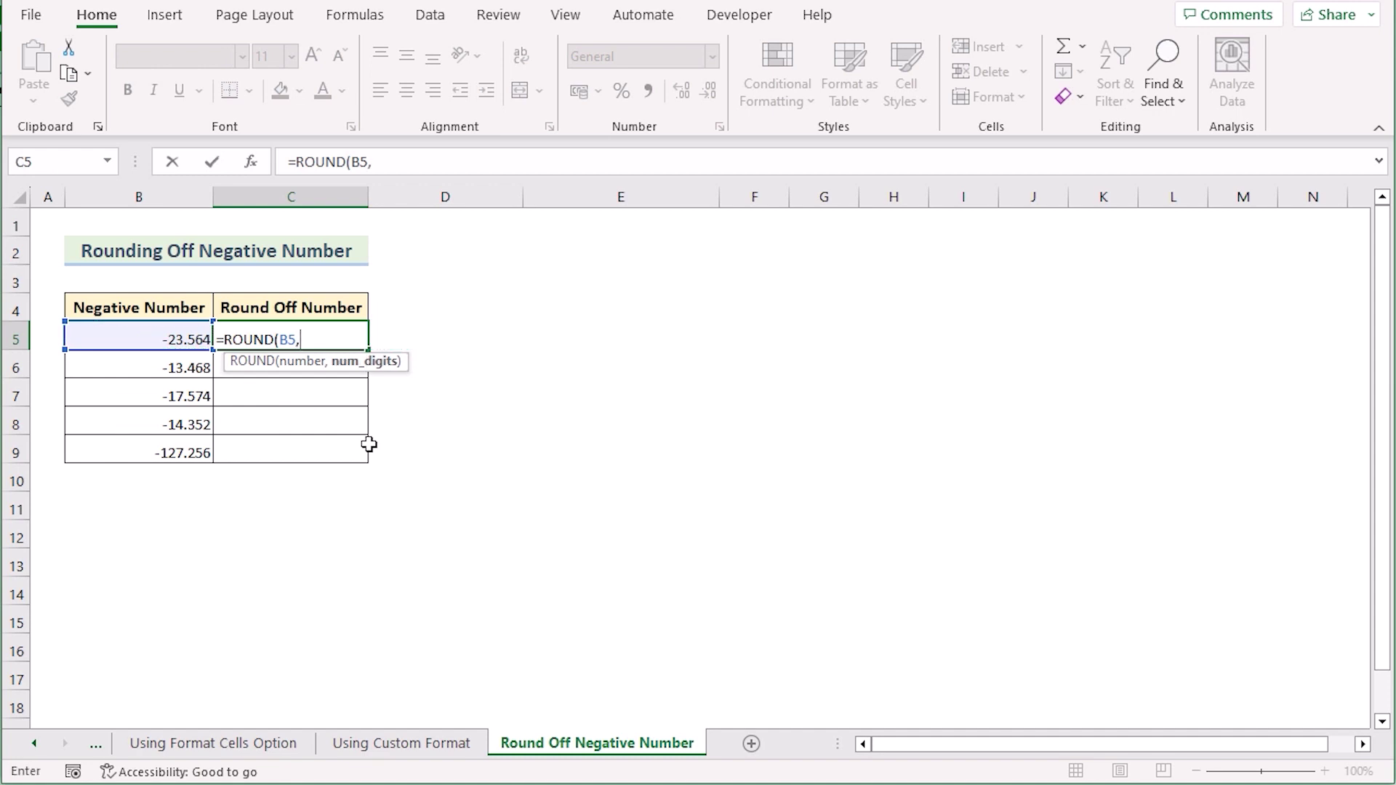
pyautogui.write('2)')
pyautogui.press('Return')
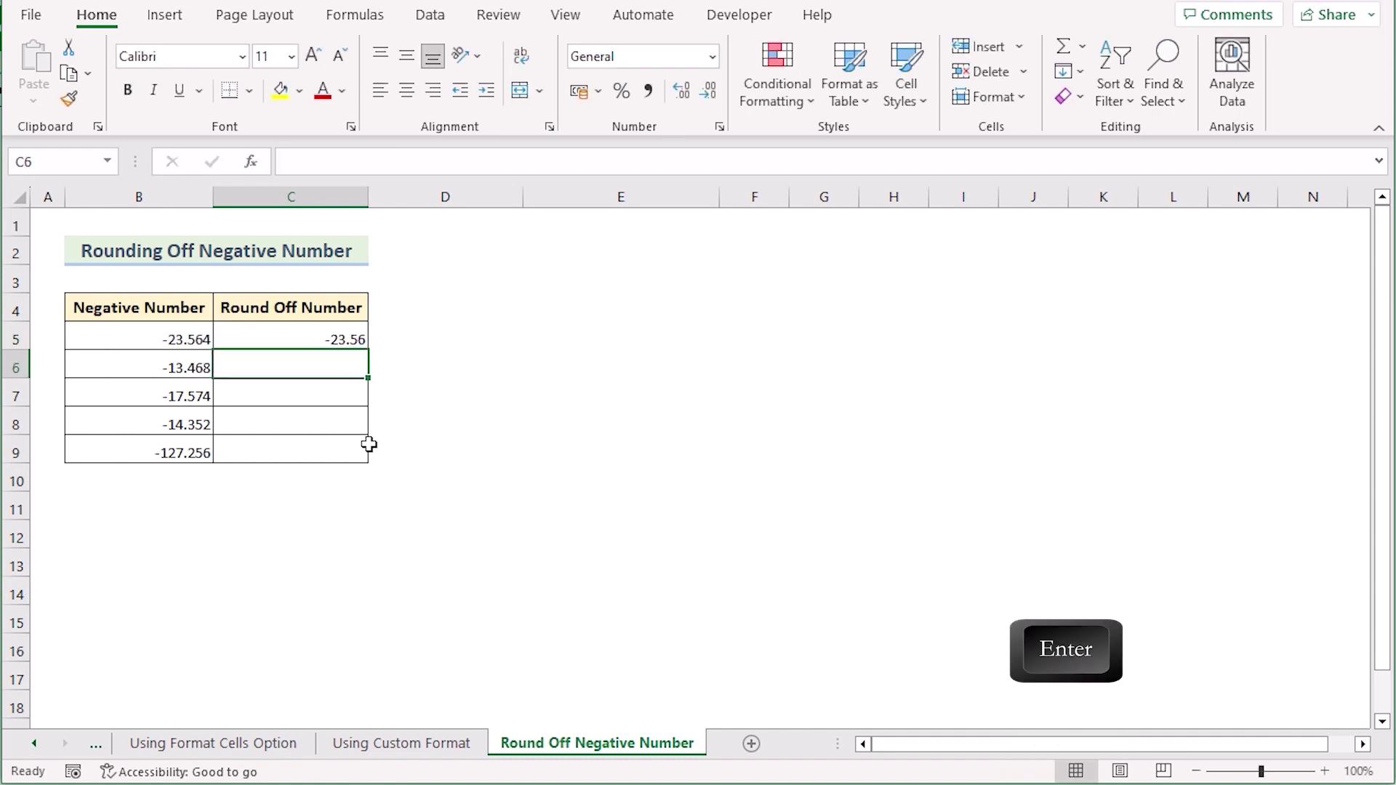
pyautogui.click(294, 331)
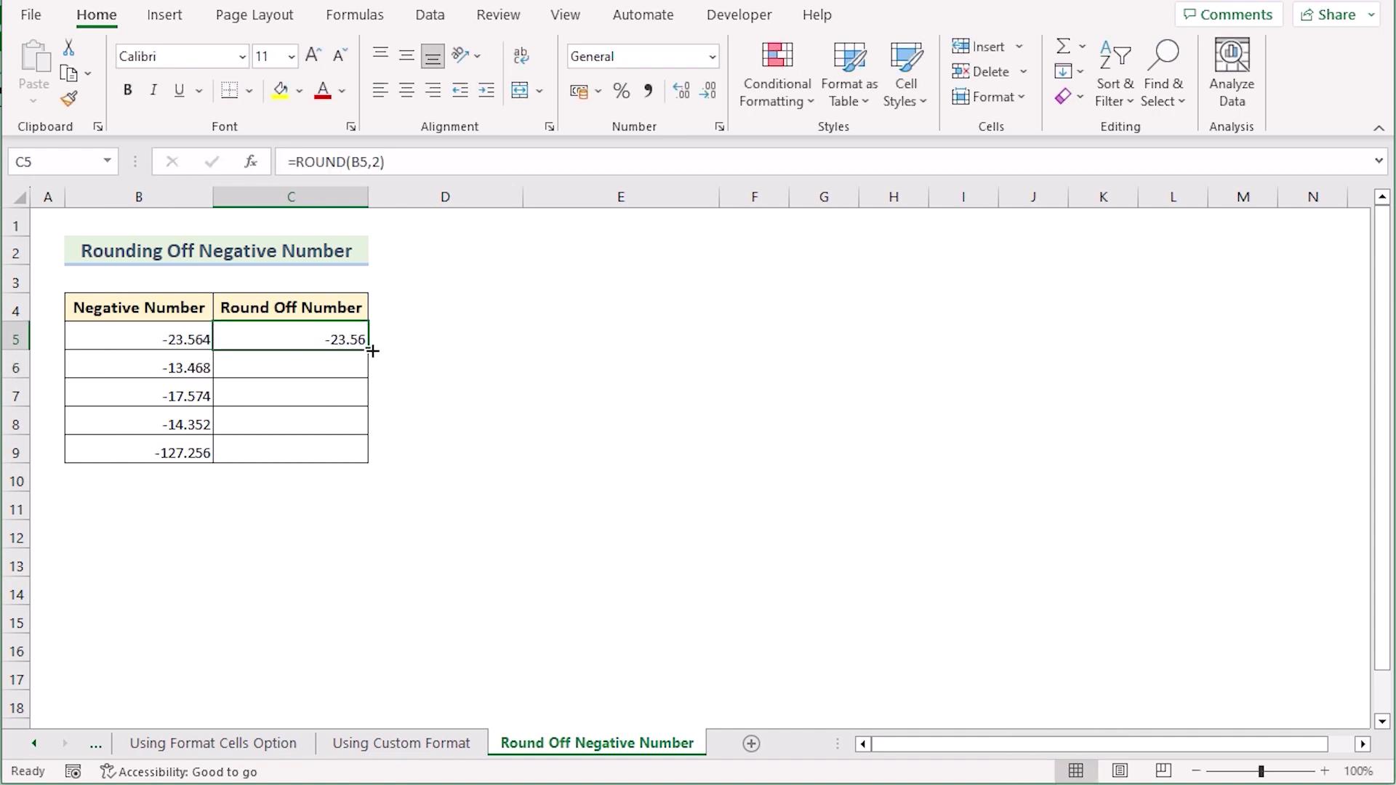
pyautogui.moveTo(371, 350); pyautogui.dragTo(352, 452)
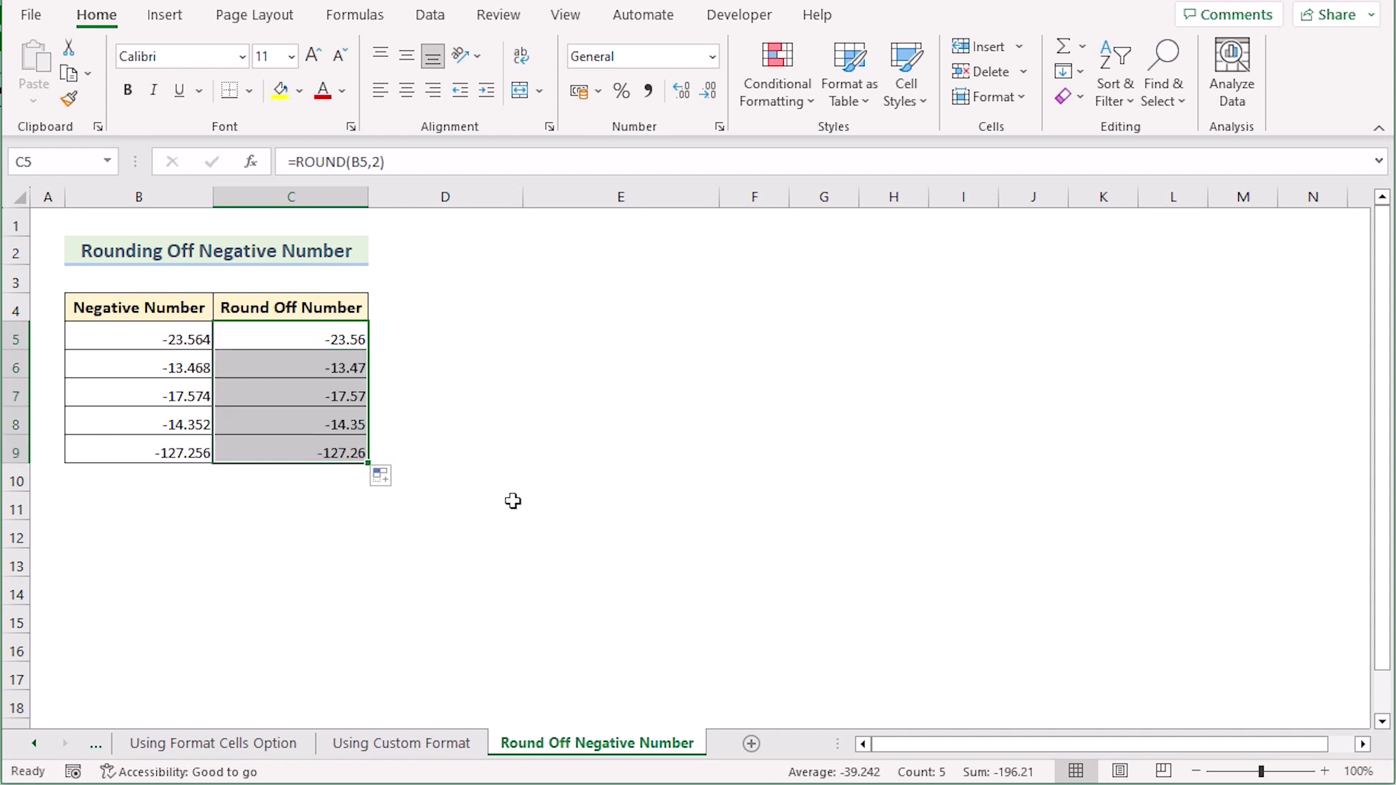